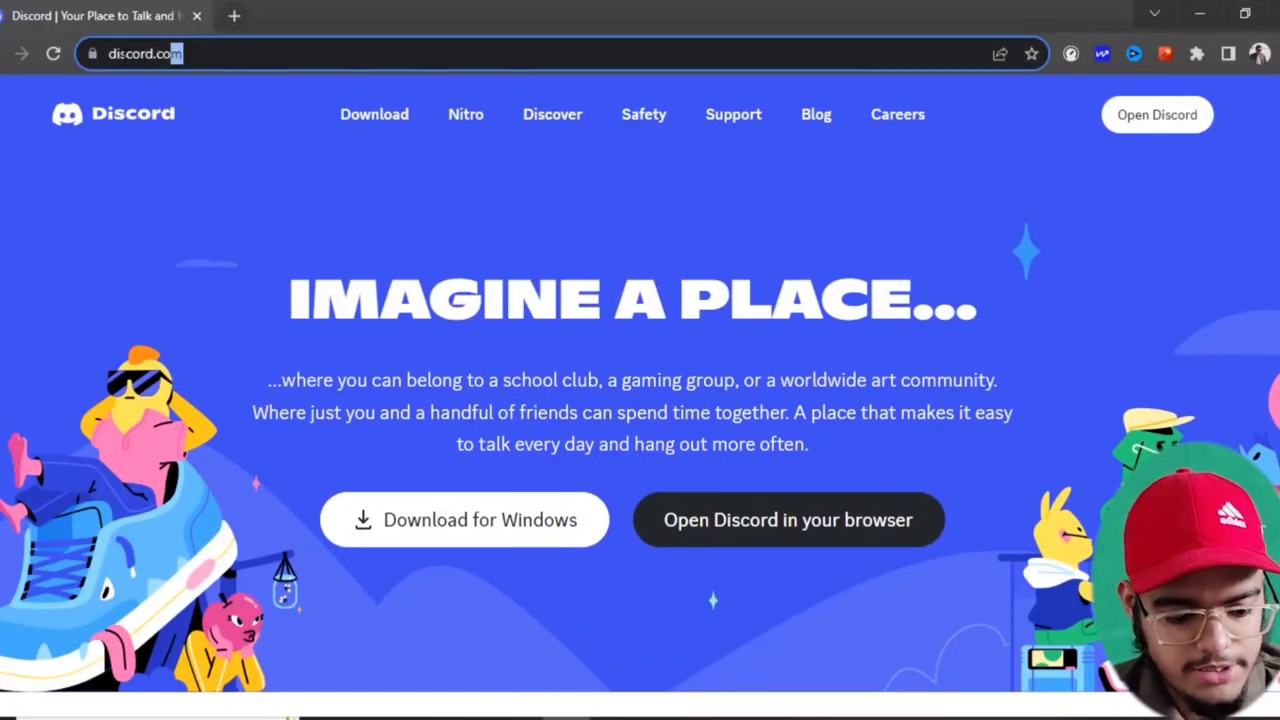
Select the discord.com address in Chrome's address bar
drag(188, 53, 106, 53)
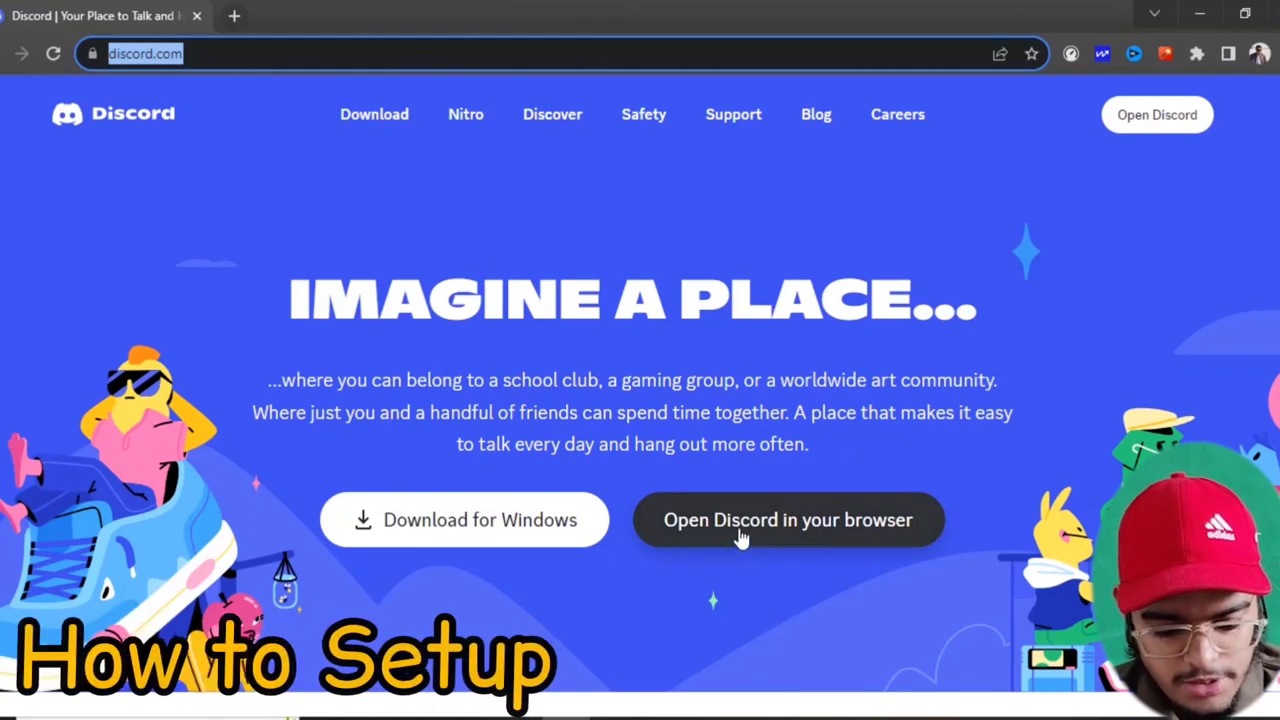
Launch Discord's web app via 'Open Discord in your browser'
click(903, 521)
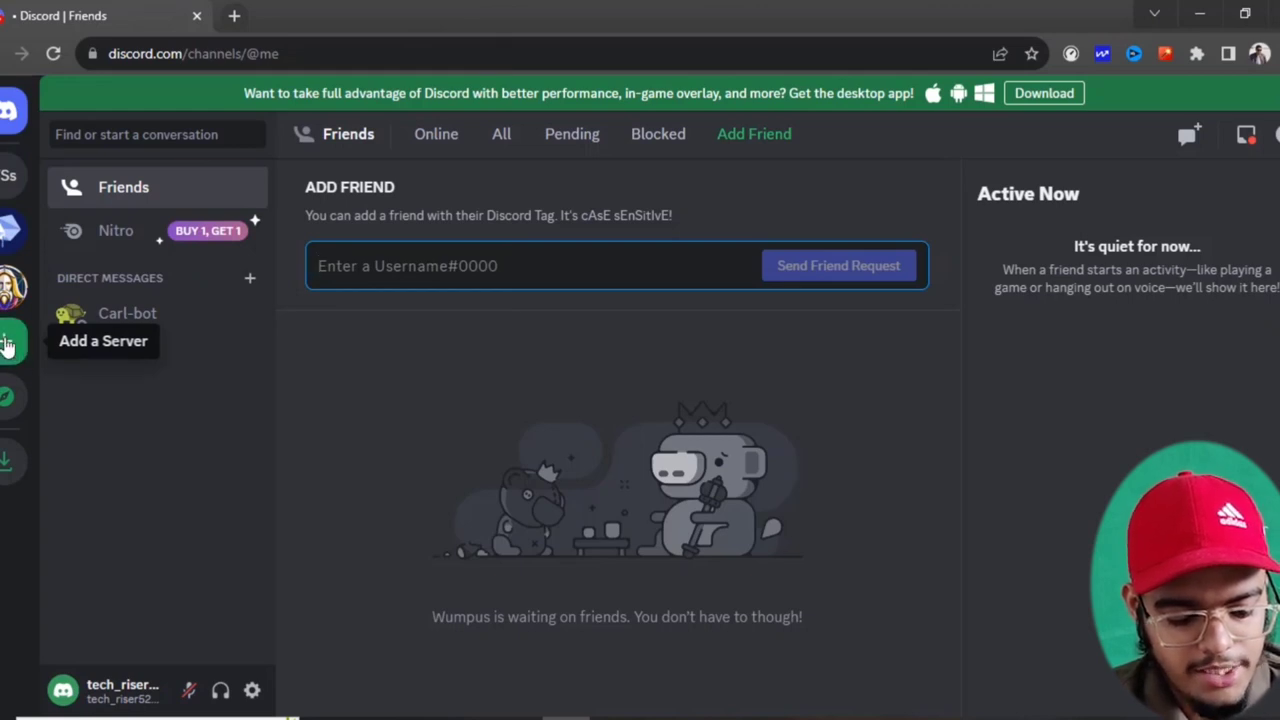
Create a from-scratch server for me and my friends named 'Face Swap for Vid'
click(7, 345)
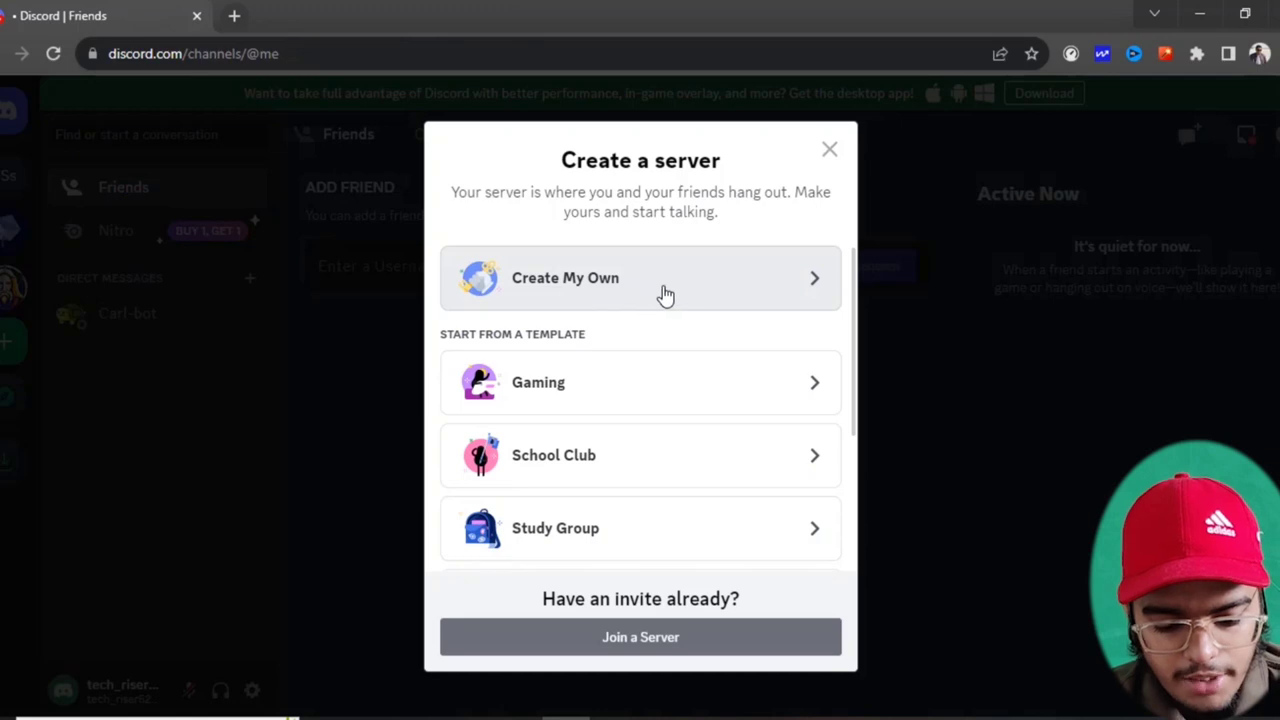
click(749, 295)
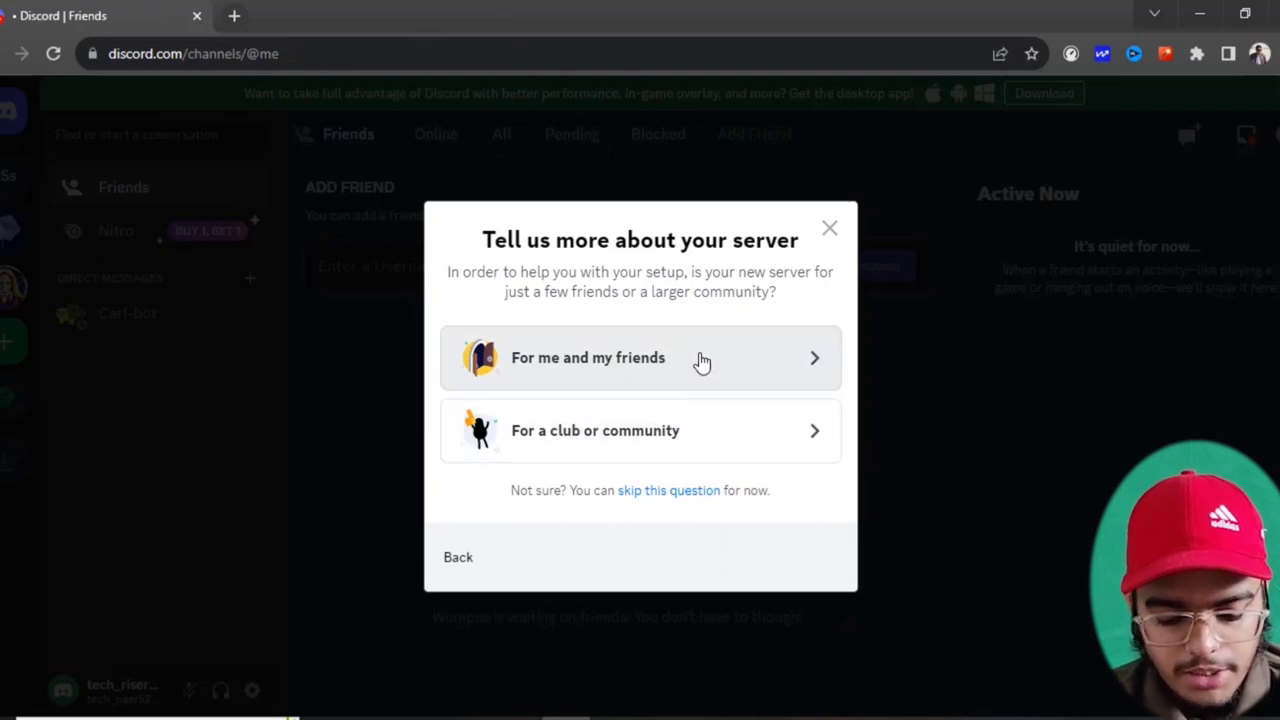
click(703, 362)
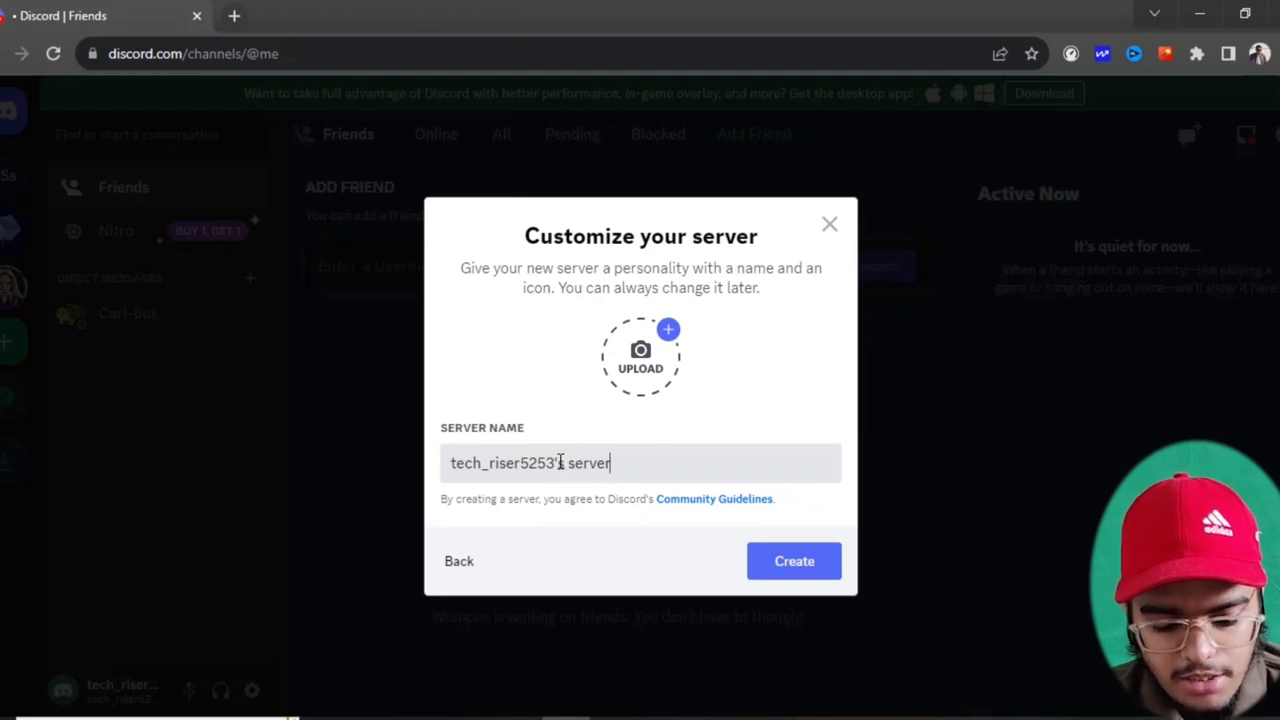
drag(622, 463, 414, 449)
text(Face Swap for Vid)
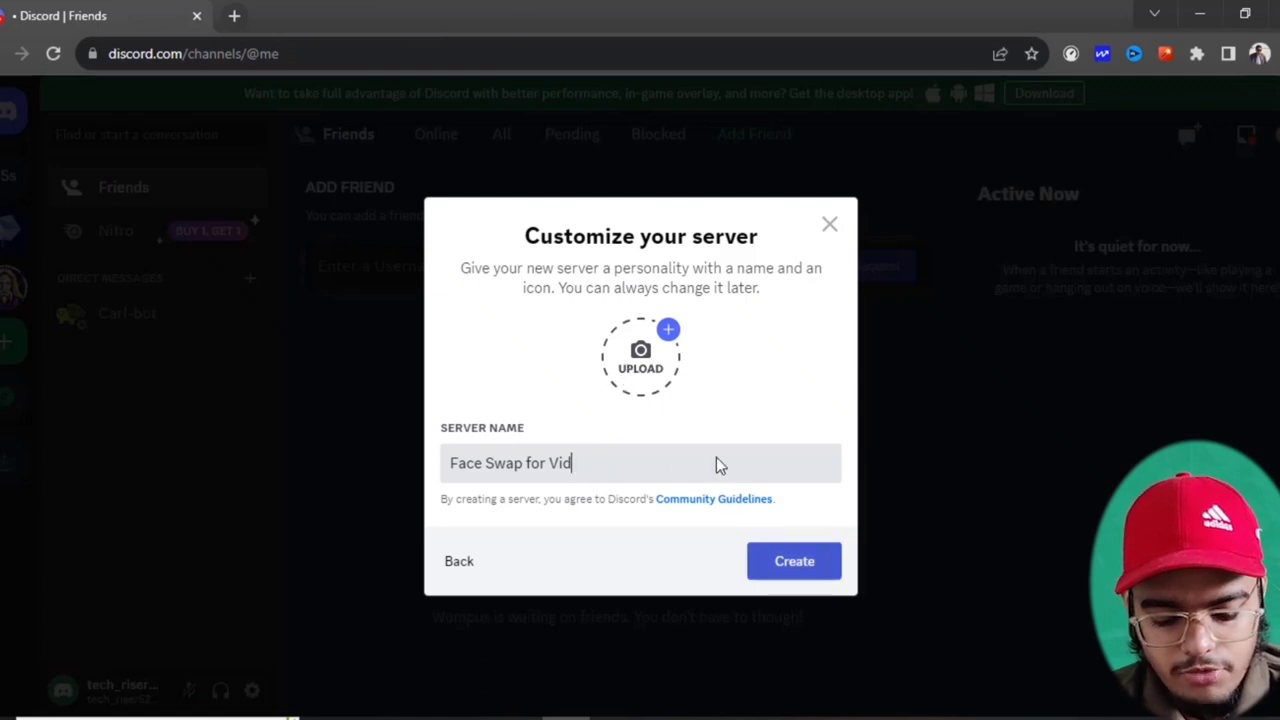
click(799, 577)
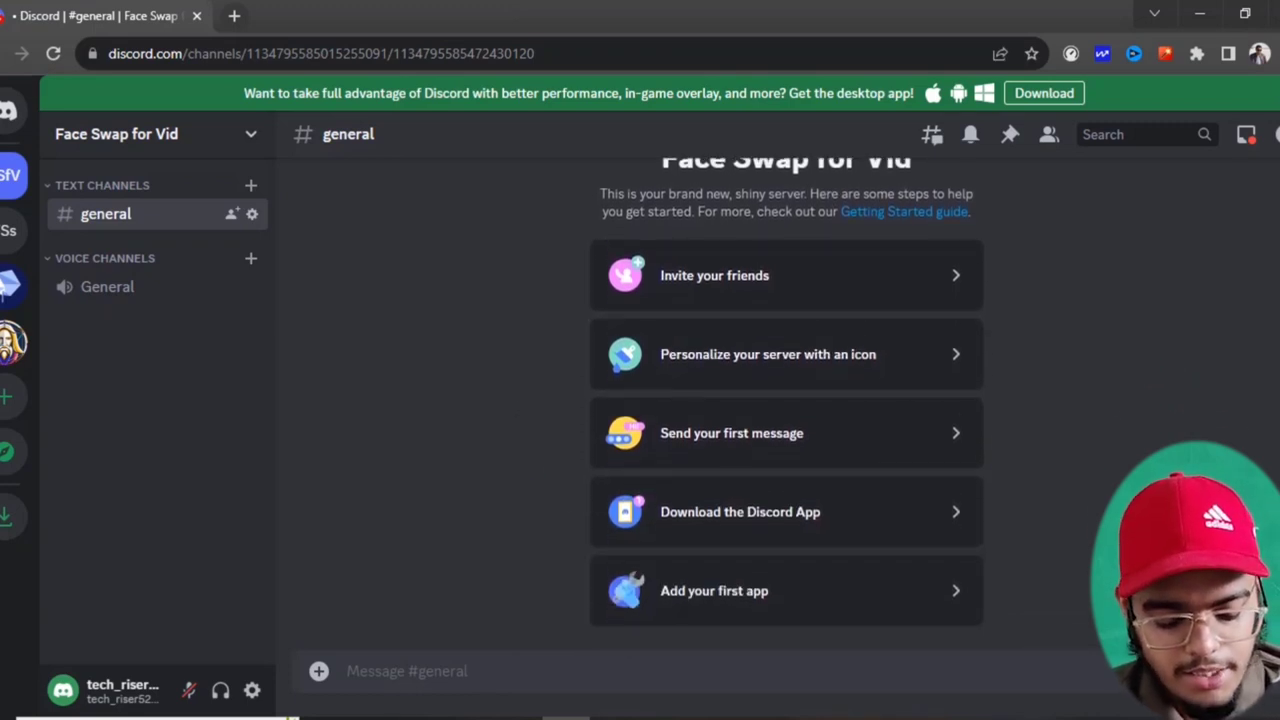
Copy the invite link from the 'insightface bot' Notepad file and load it in a new tab
key(alt+Tab)
click(505, 205)
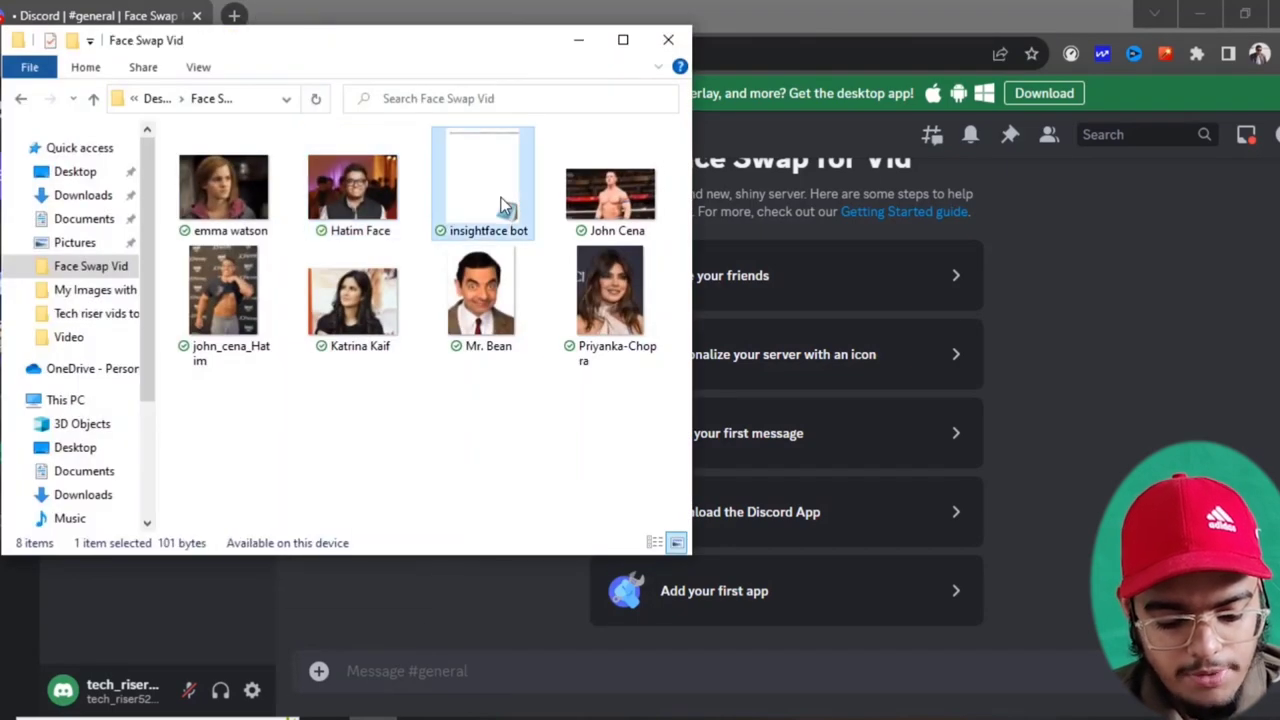
double_click(505, 205)
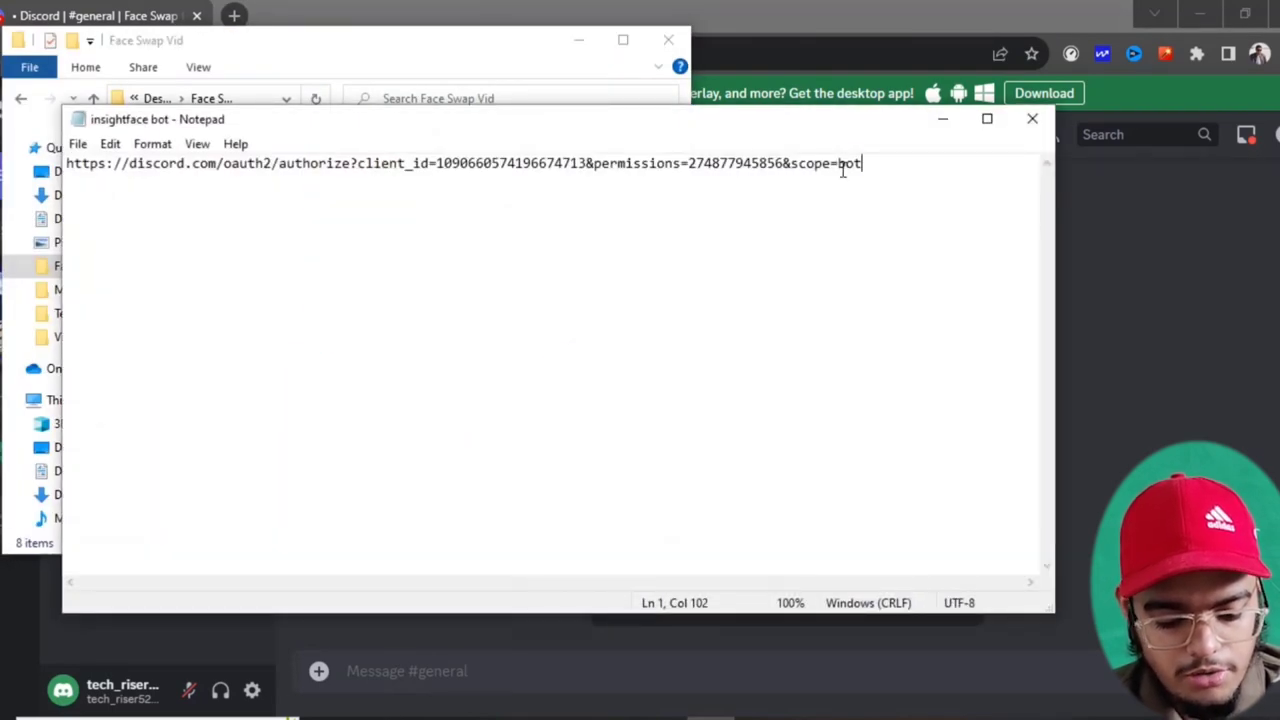
drag(860, 166, 84, 132)
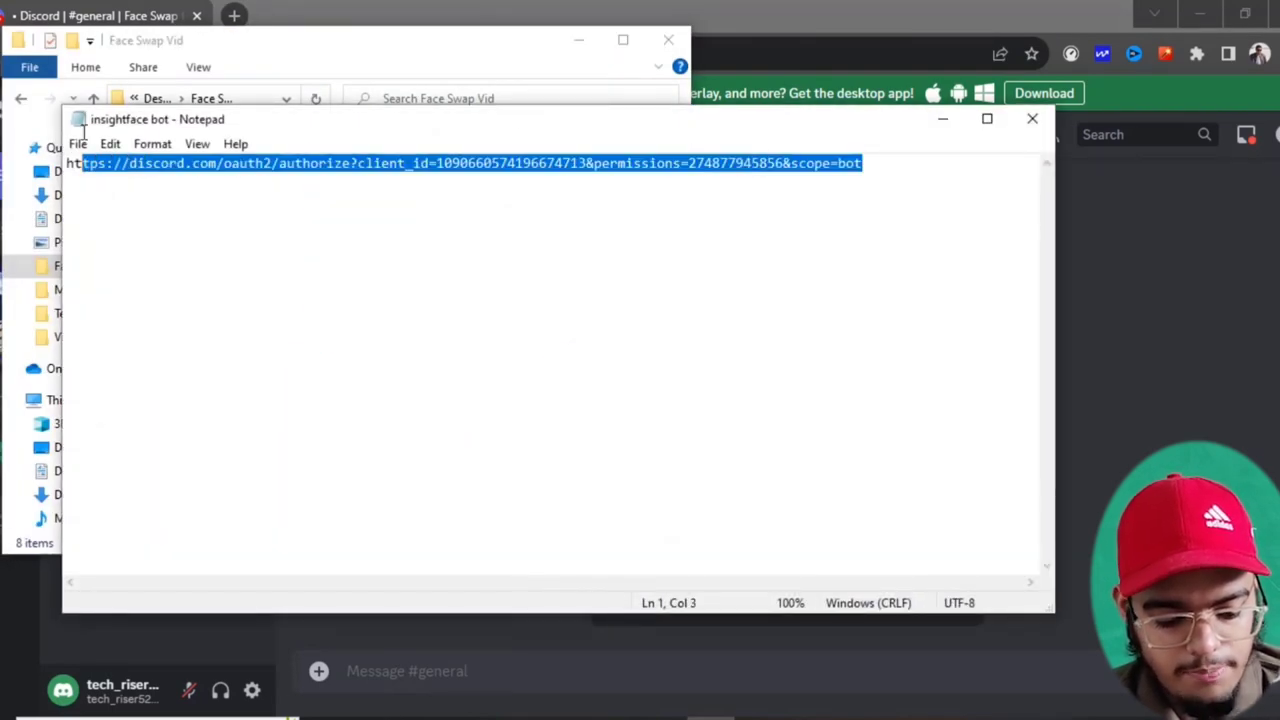
click(234, 15)
key(ctrl+v)
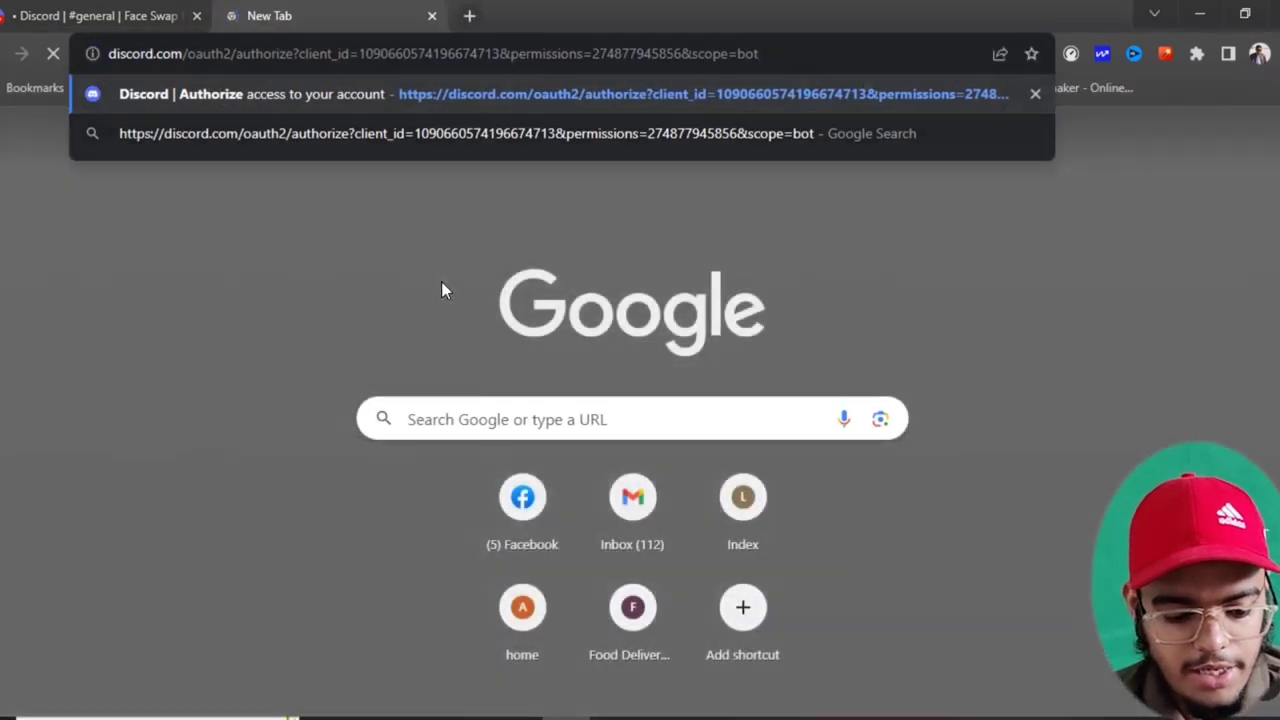
key(Return)
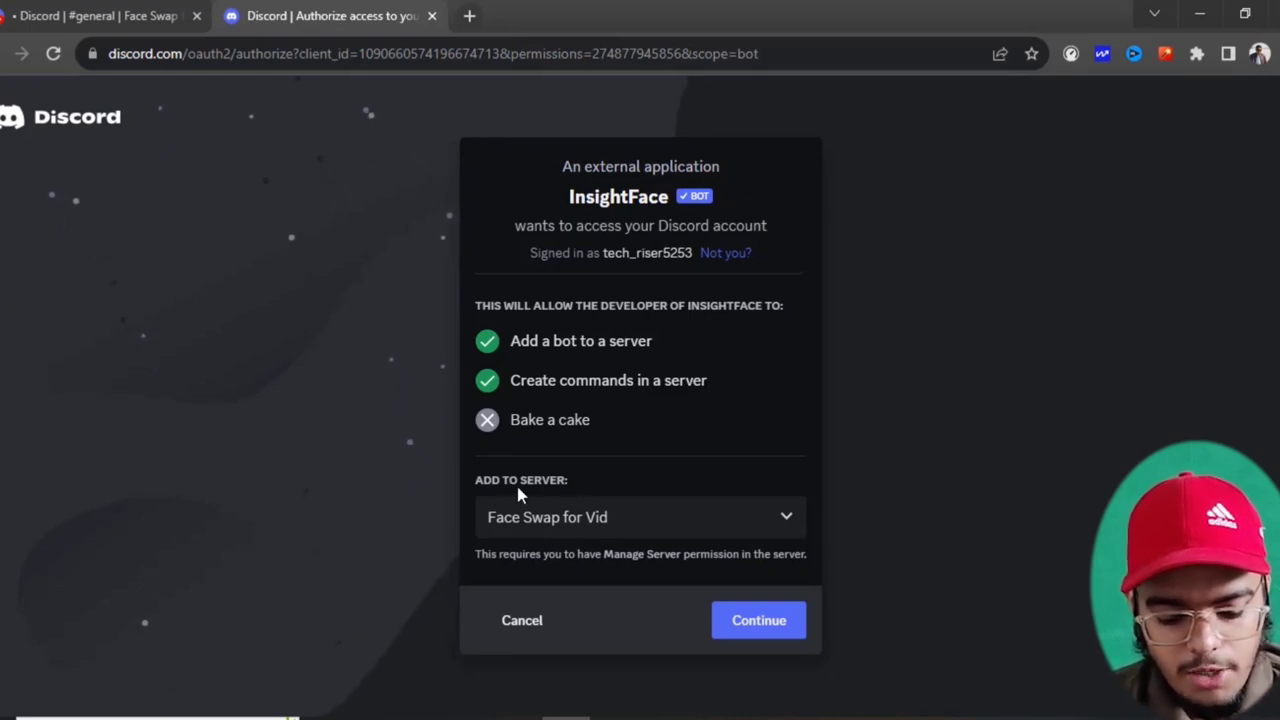
Add the bot to 'Face Swap for Vid', authorize its permissions and pass the hCaptcha
click(752, 517)
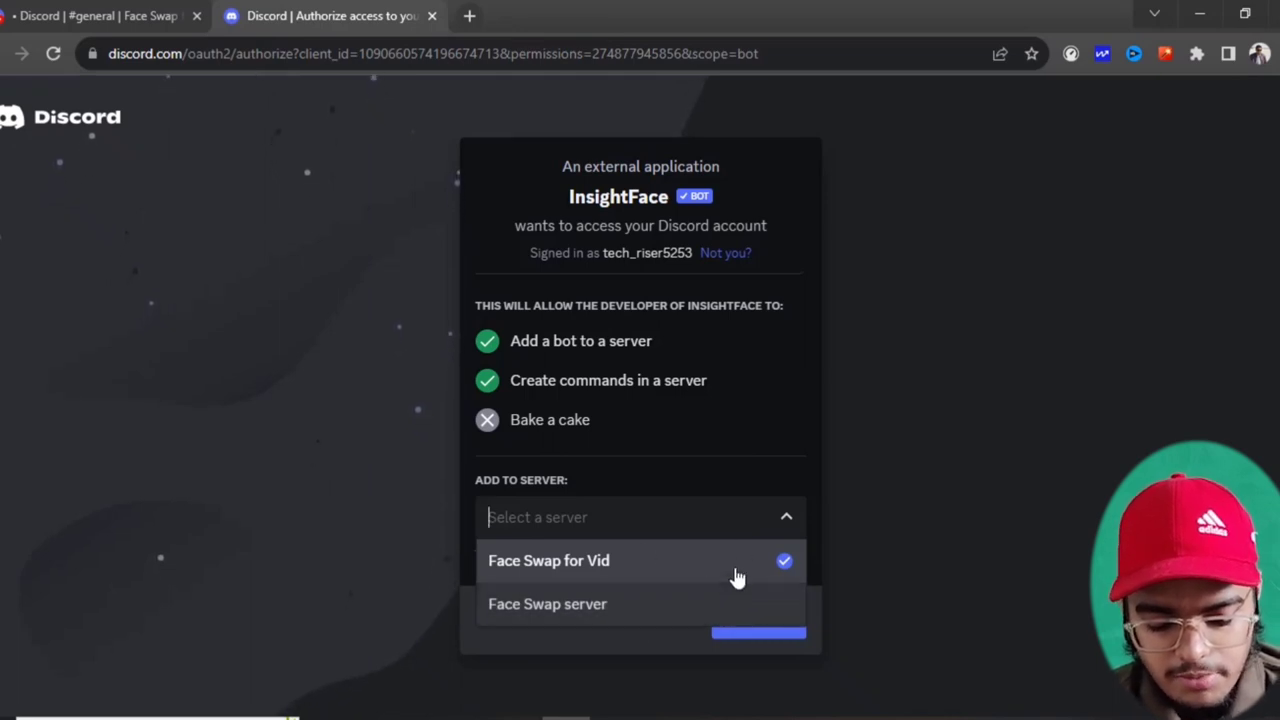
click(540, 565)
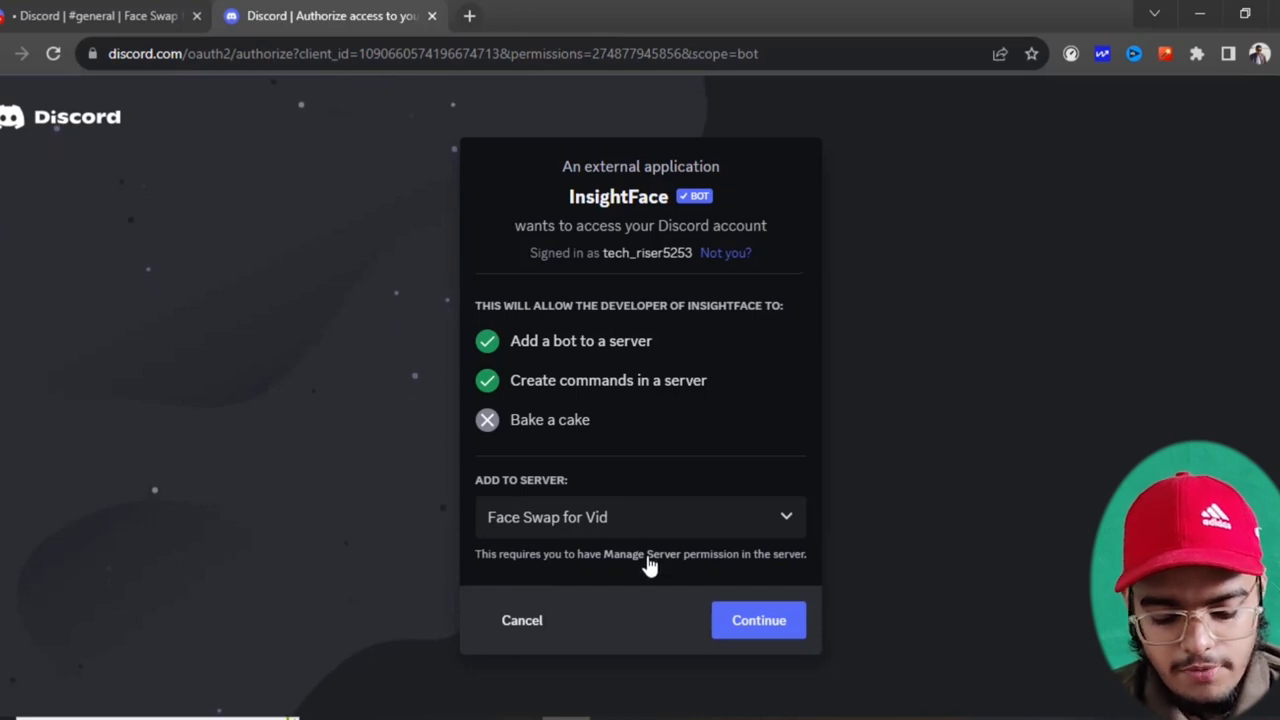
click(757, 622)
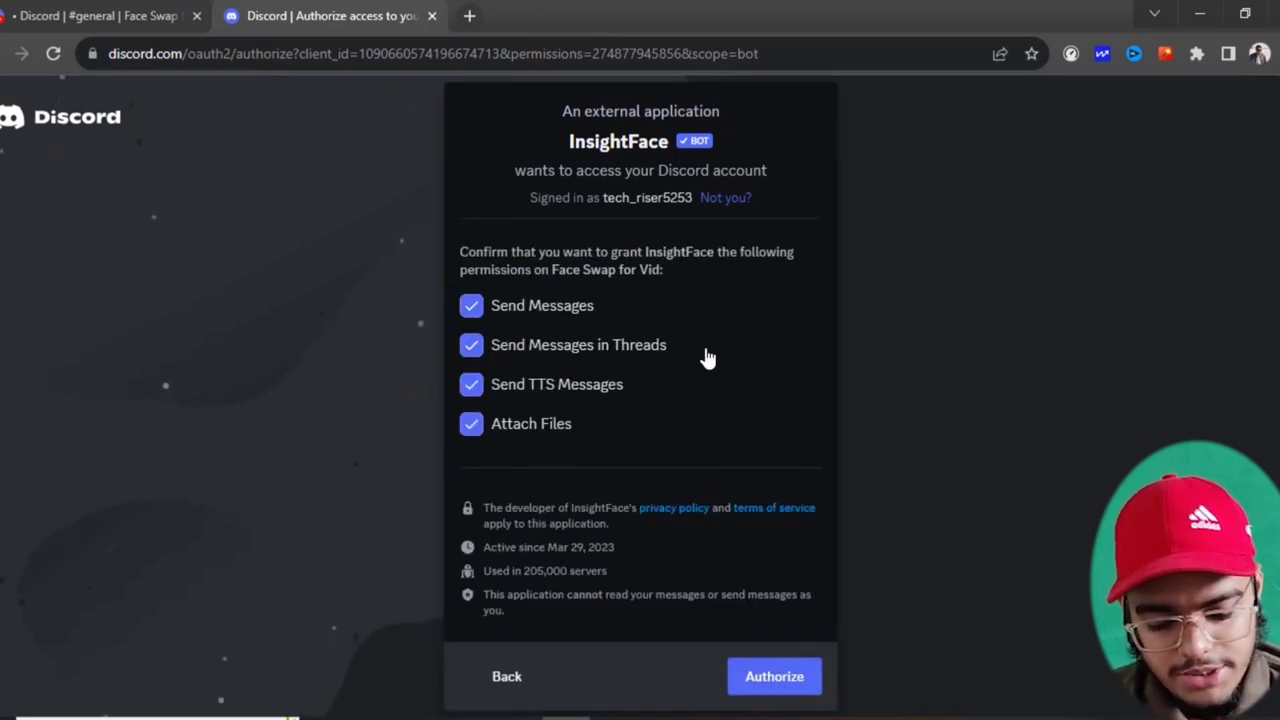
click(763, 678)
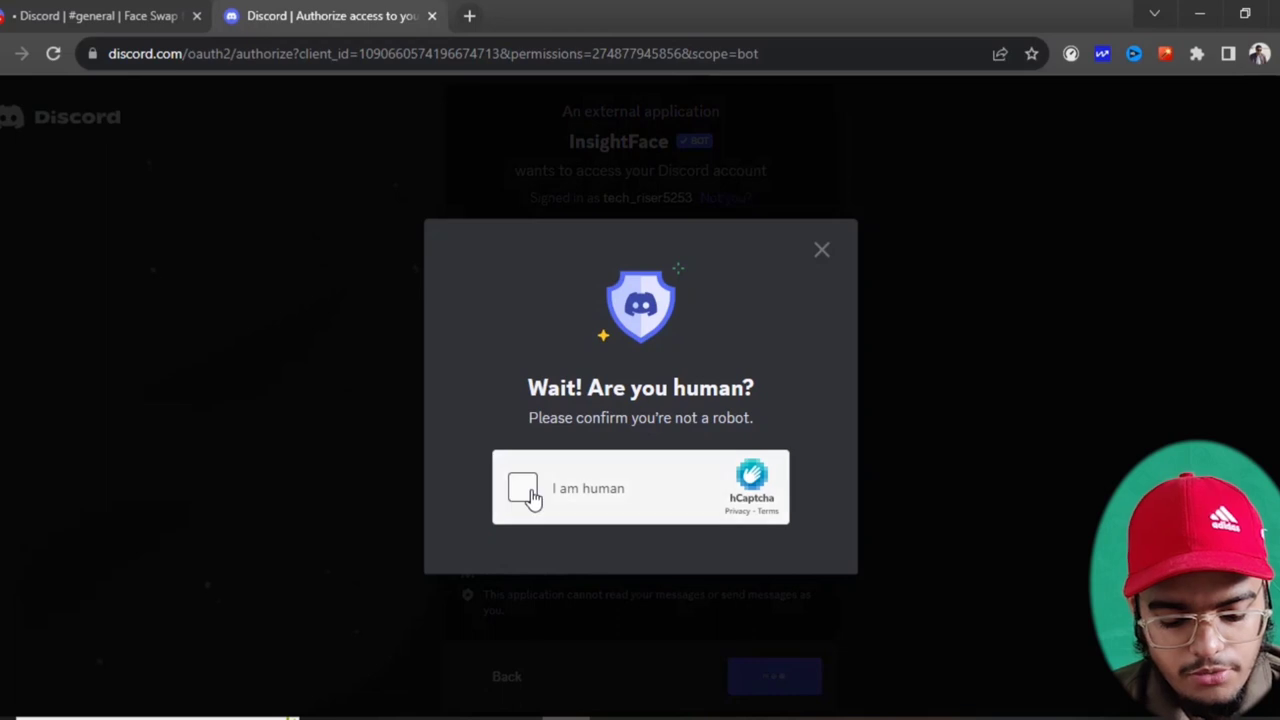
click(522, 488)
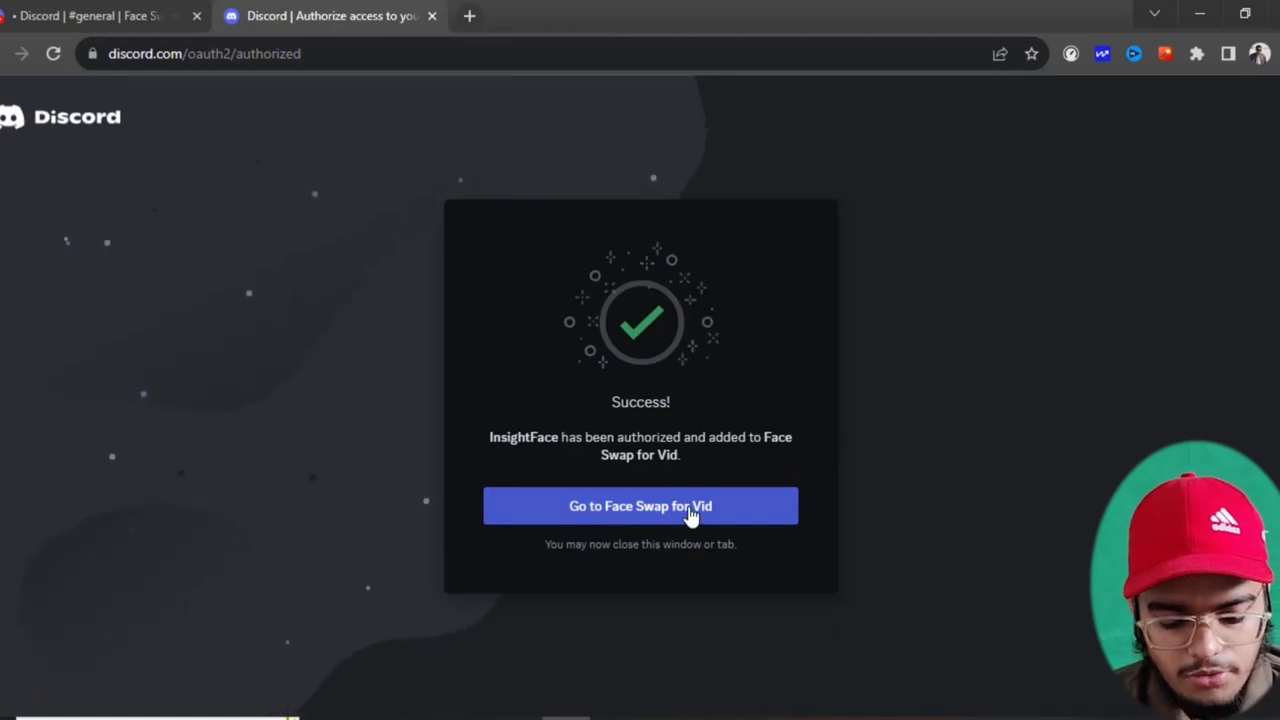
Go to the Face Swap for Vid server and type / in #general to list the bot's commands
click(709, 509)
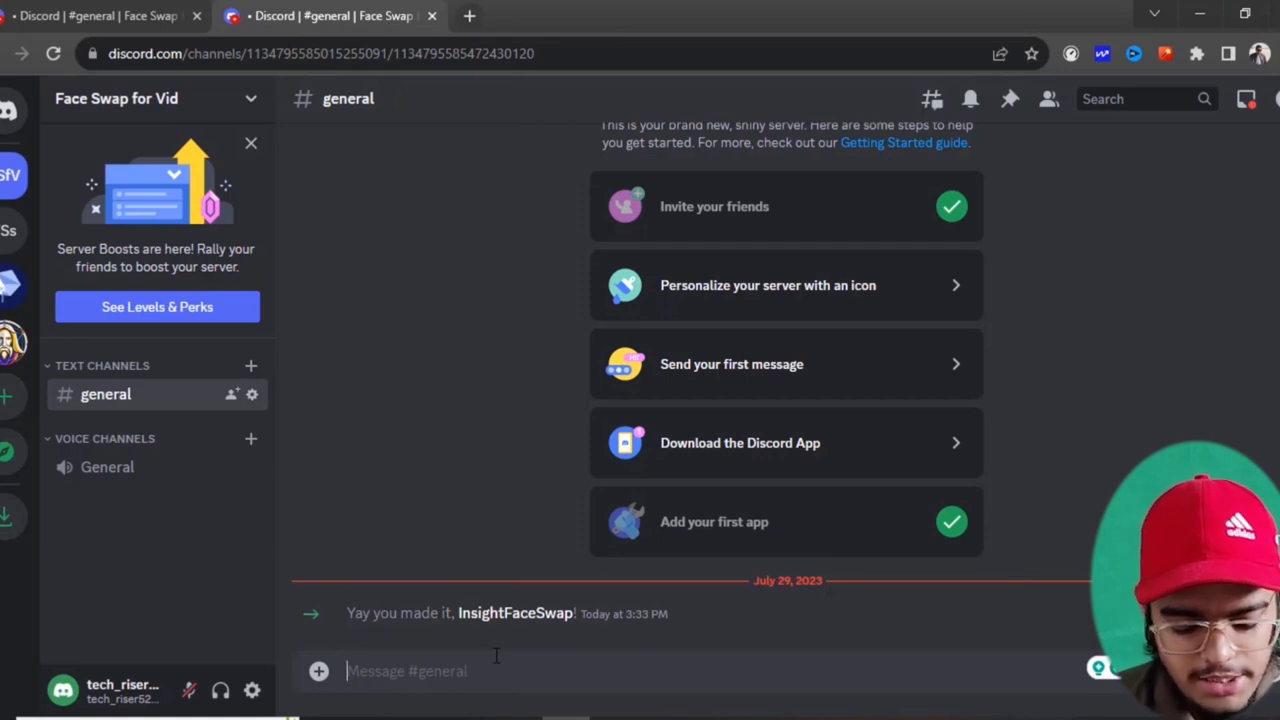
text(/)
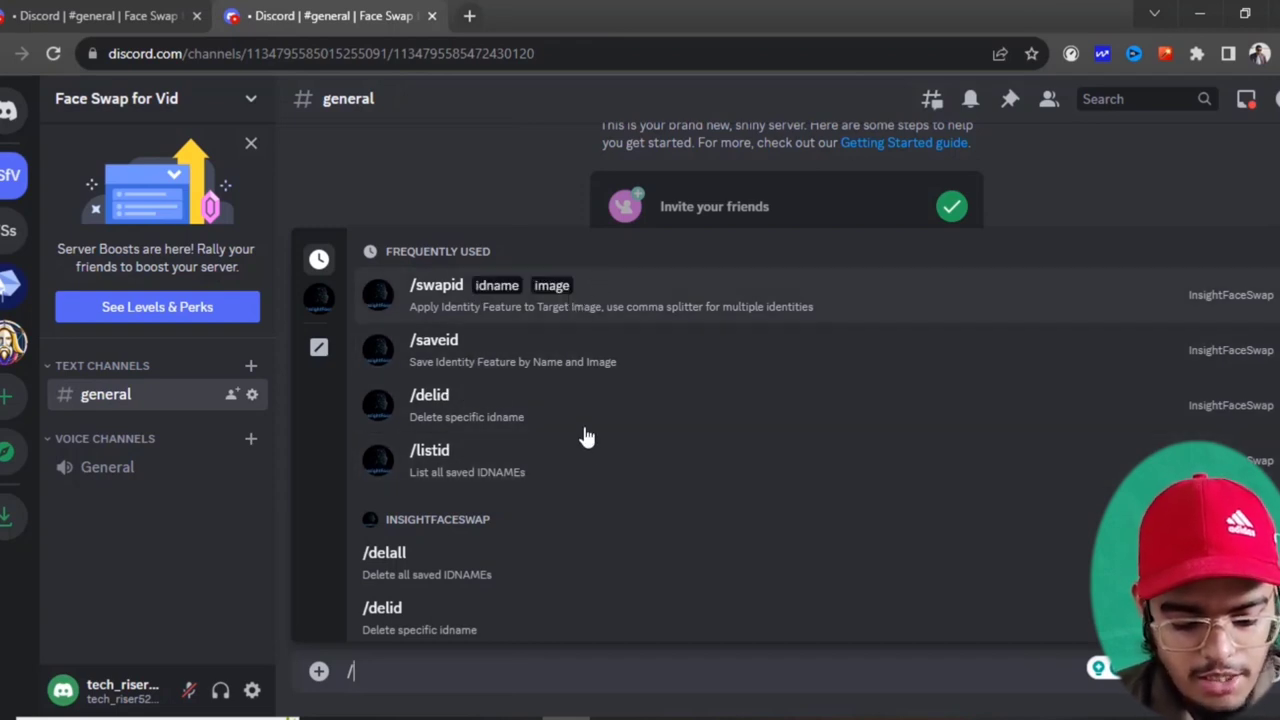
Start /saveid and attach the Hatim Face image from the Face Swap Vid folder
click(598, 362)
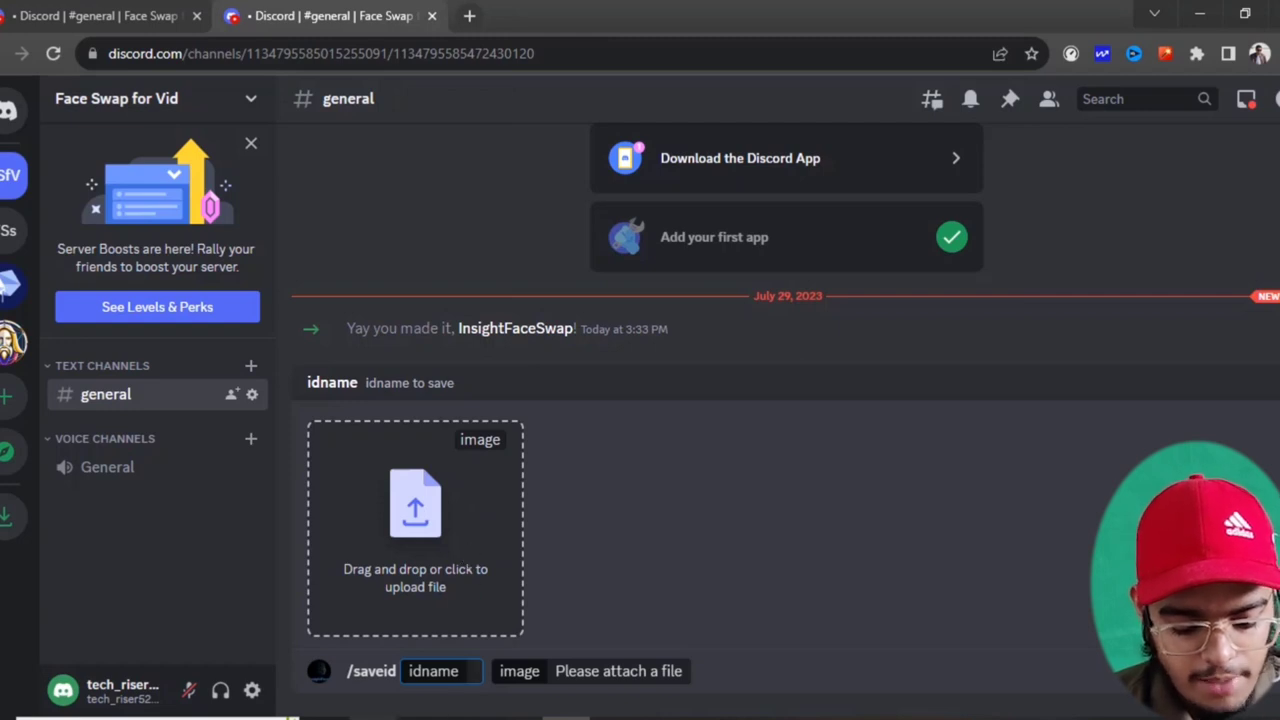
key(alt+Tab)
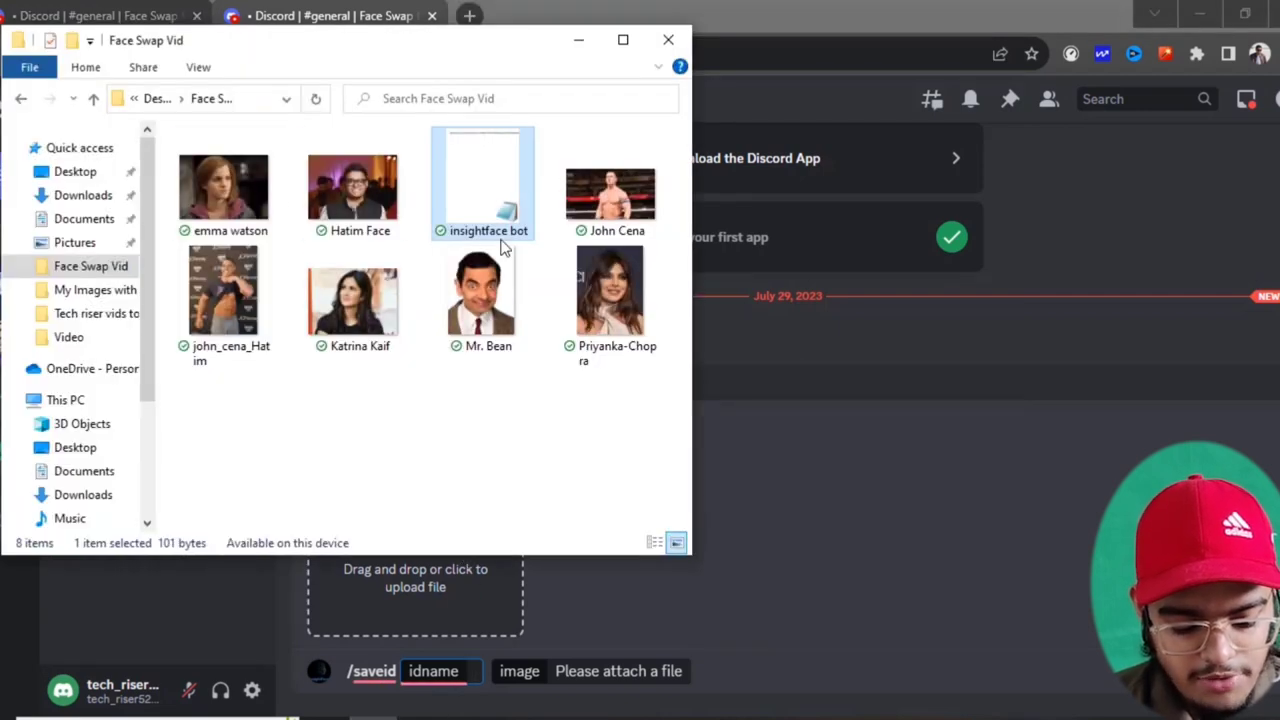
mouse_move(480, 39)
mouse_down()
mouse_move(472, 64)
mouse_move(465, 49)
mouse_up()
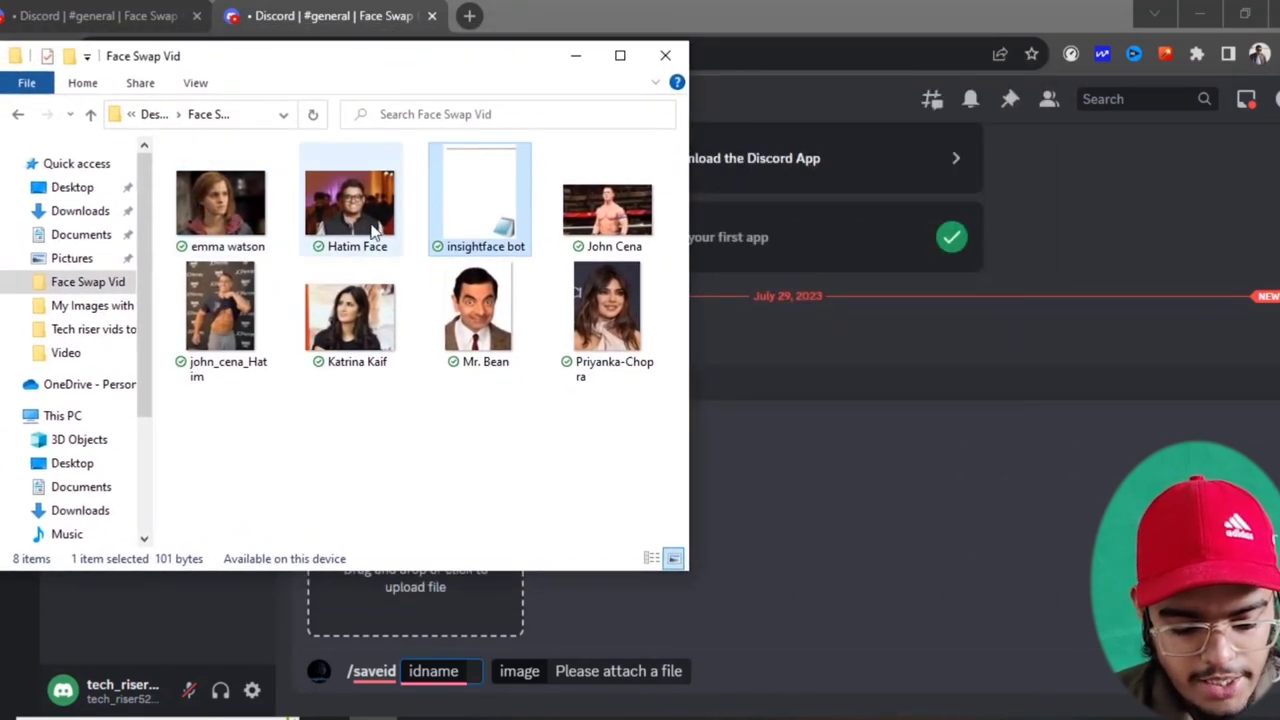
drag(357, 228, 474, 614)
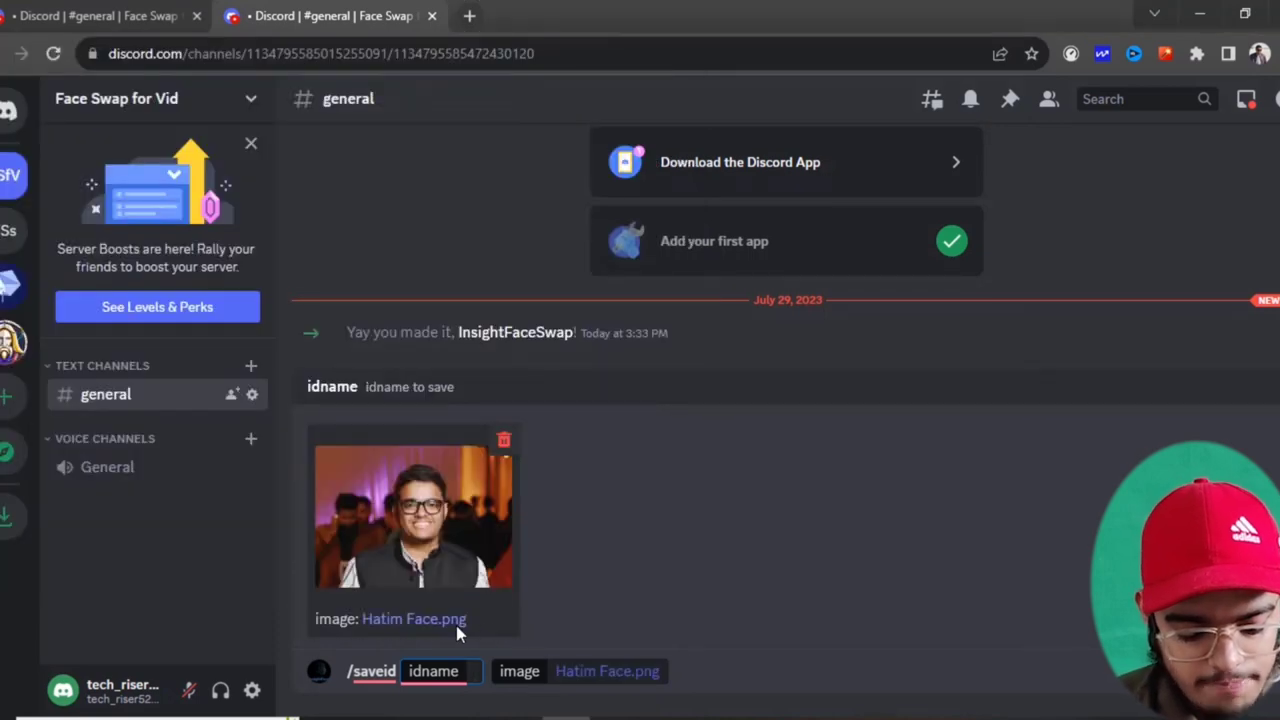
Enter hatim as the idname, submit, and check the bot's 'idname hatim created' reply
text(hatim)
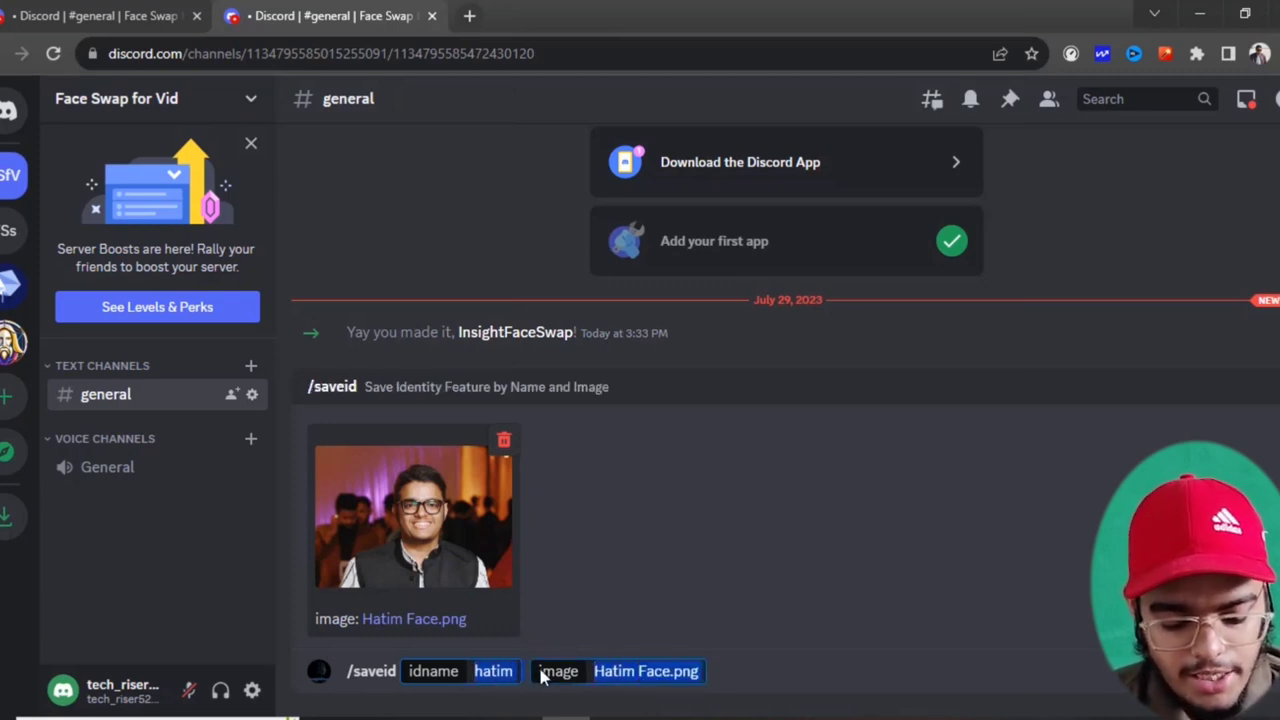
click(617, 601)
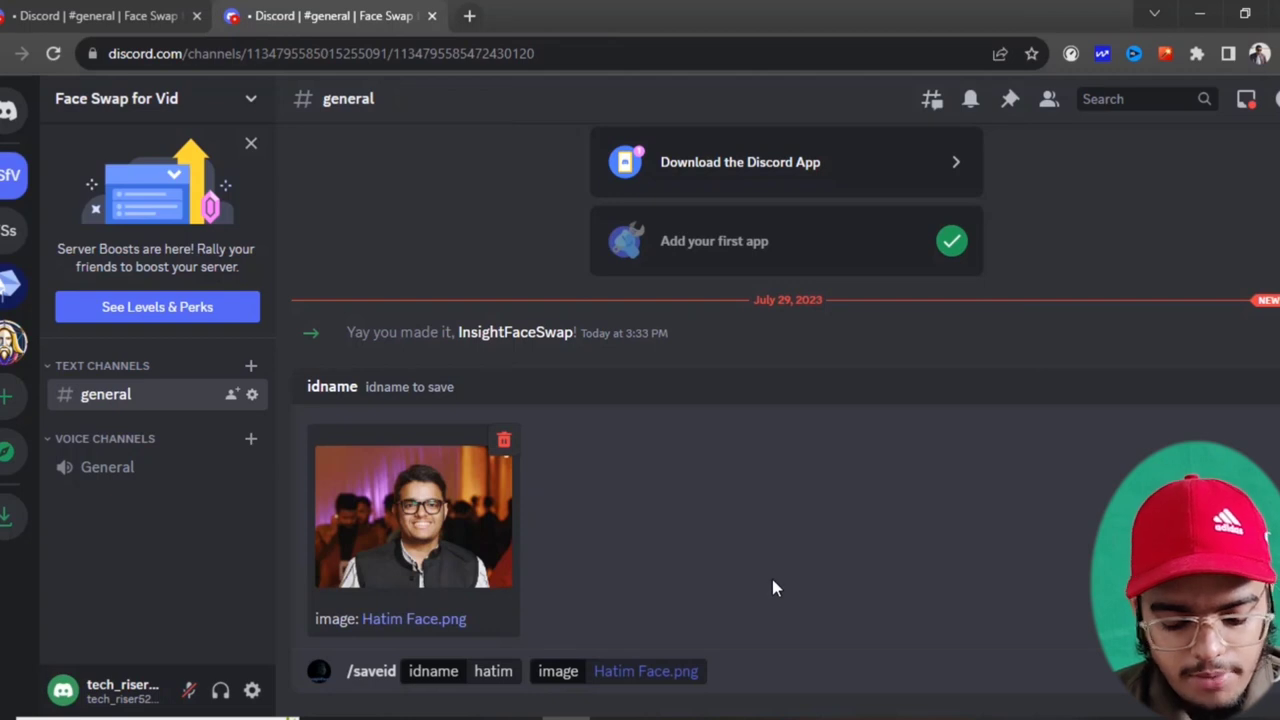
key(Tab)
click(612, 582)
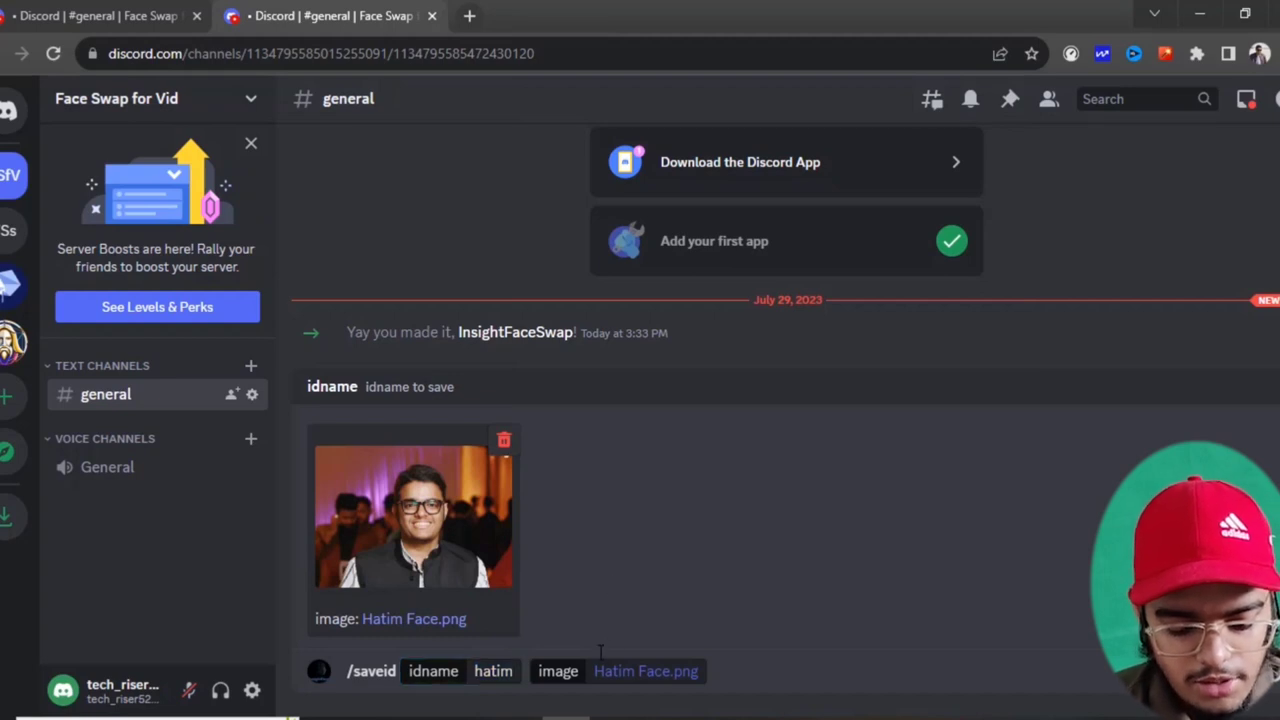
key(Tab)
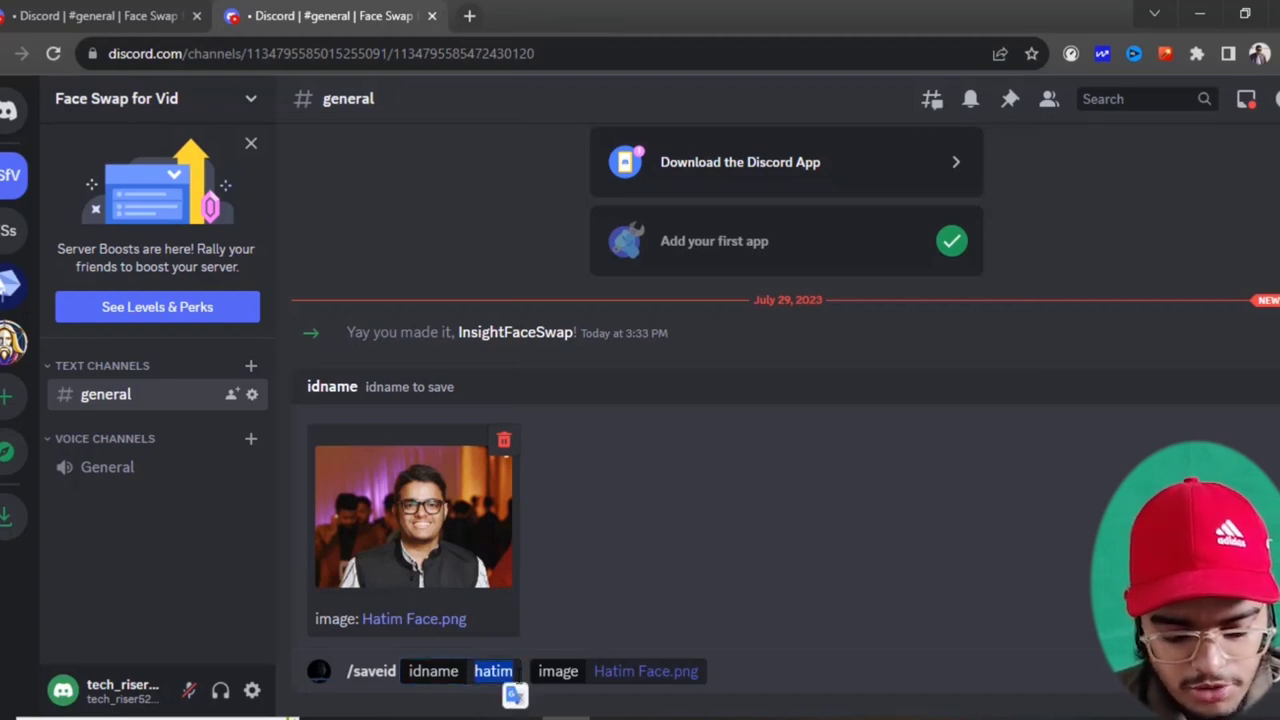
key(Right)
click(740, 676)
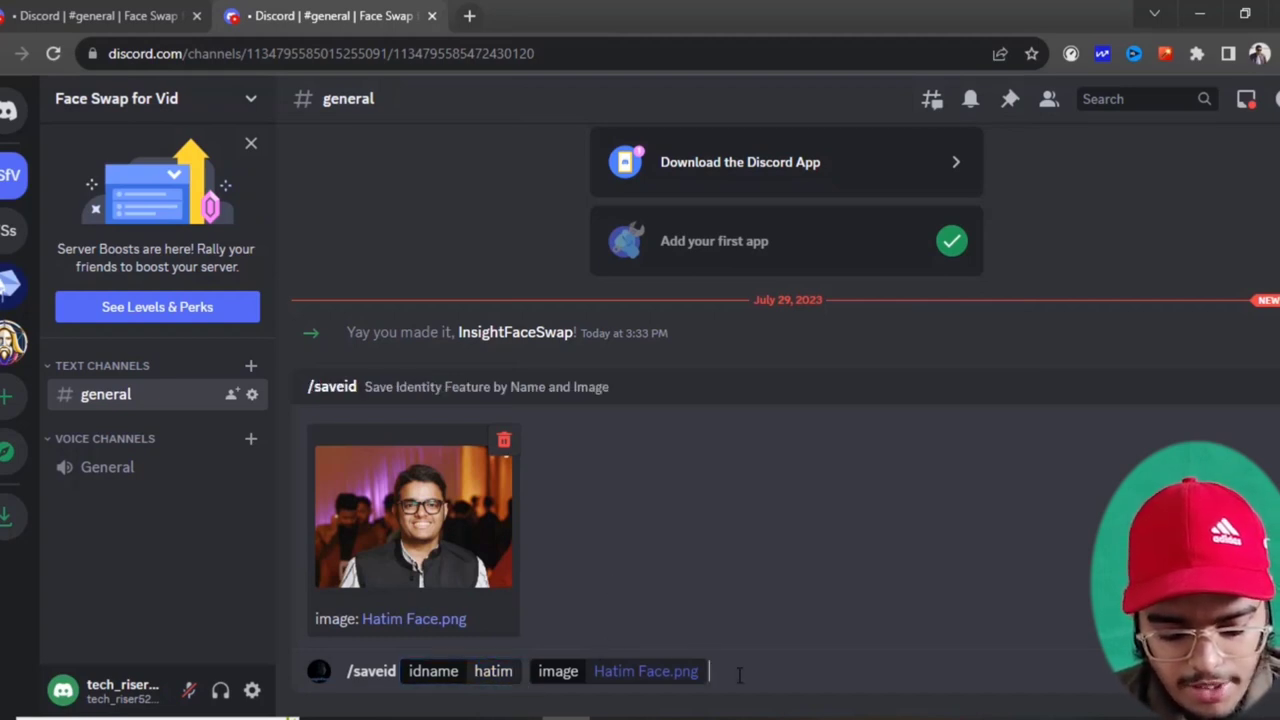
key(Return)
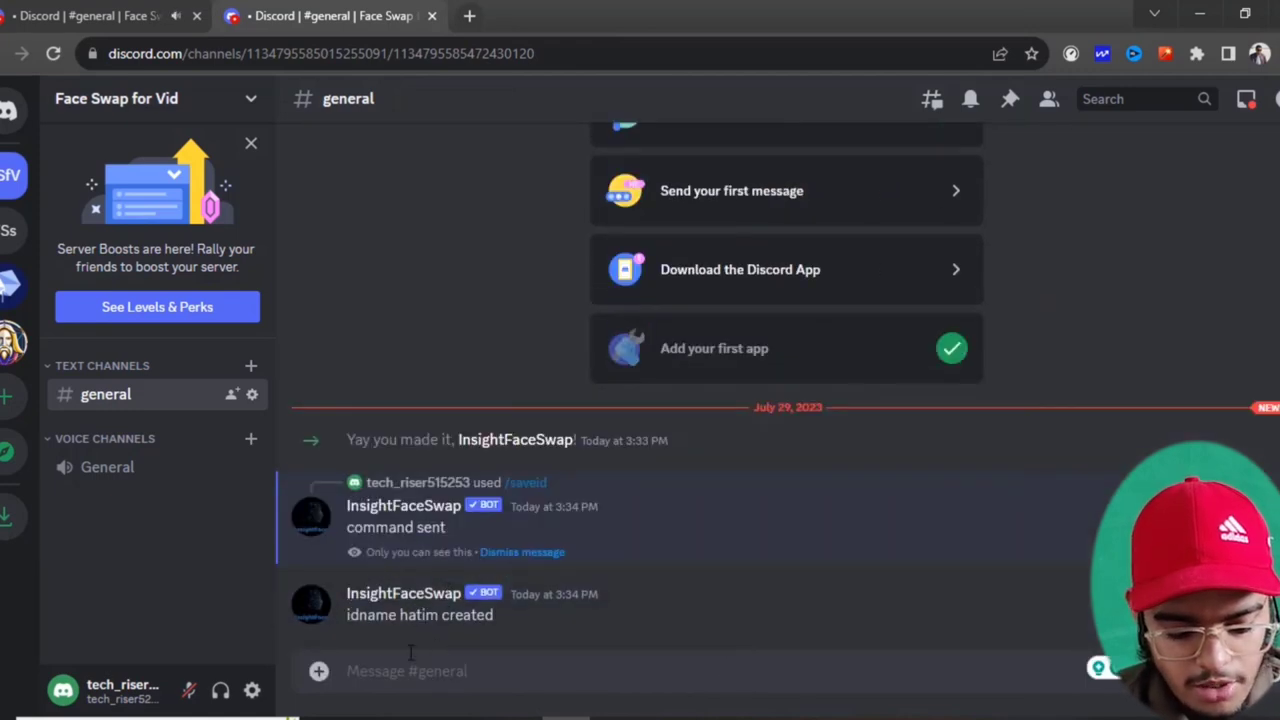
drag(493, 614, 349, 623)
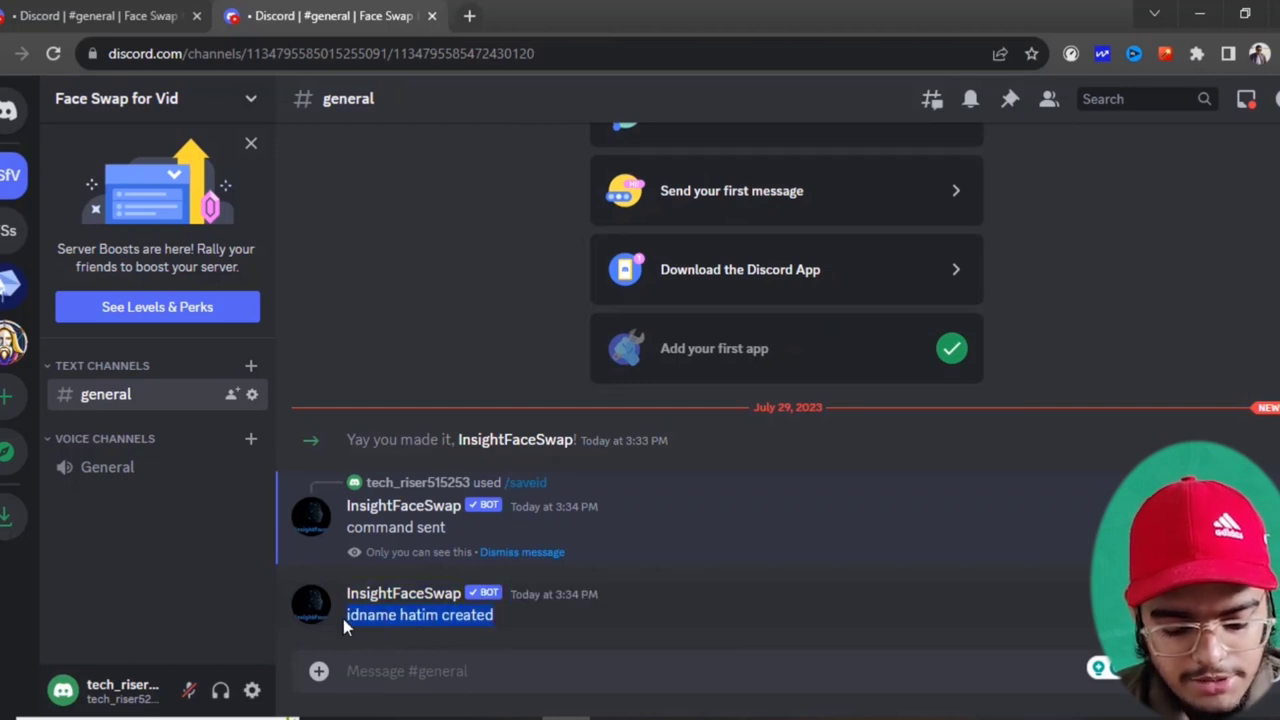
click(462, 680)
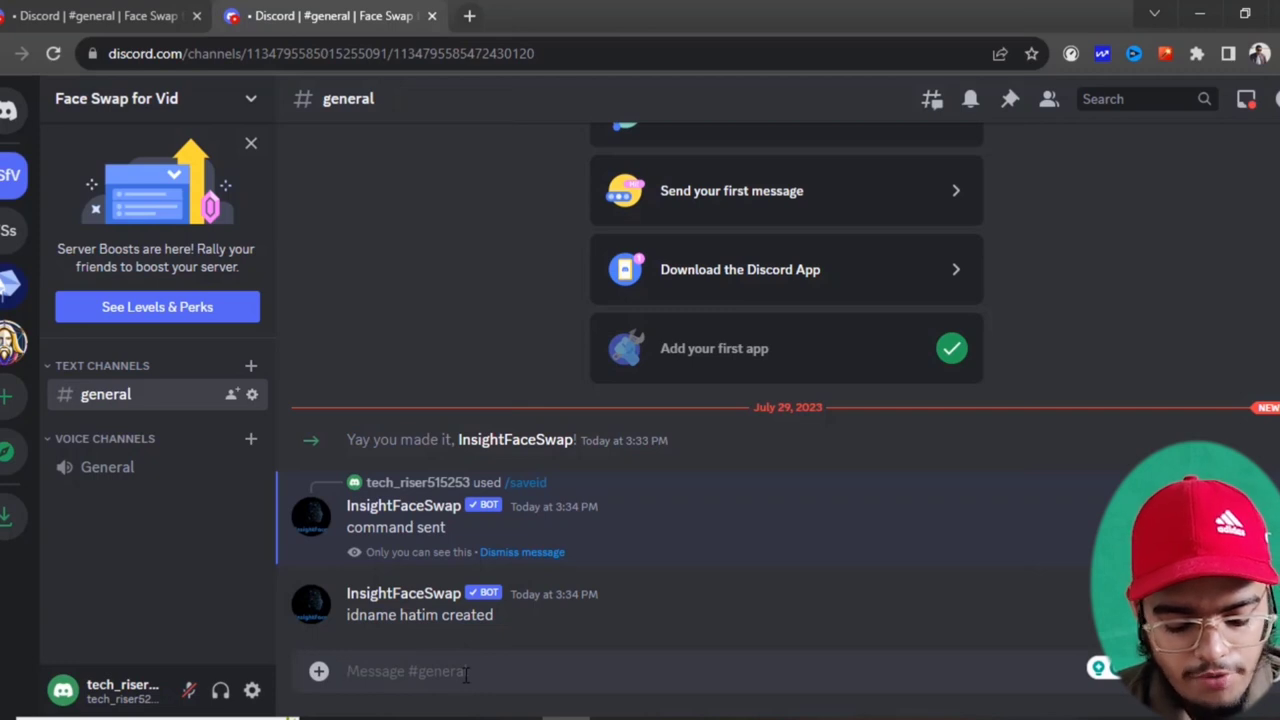
Run /saveid with emma watson.jpg and the idname 'Emma Watson'
text(/id)
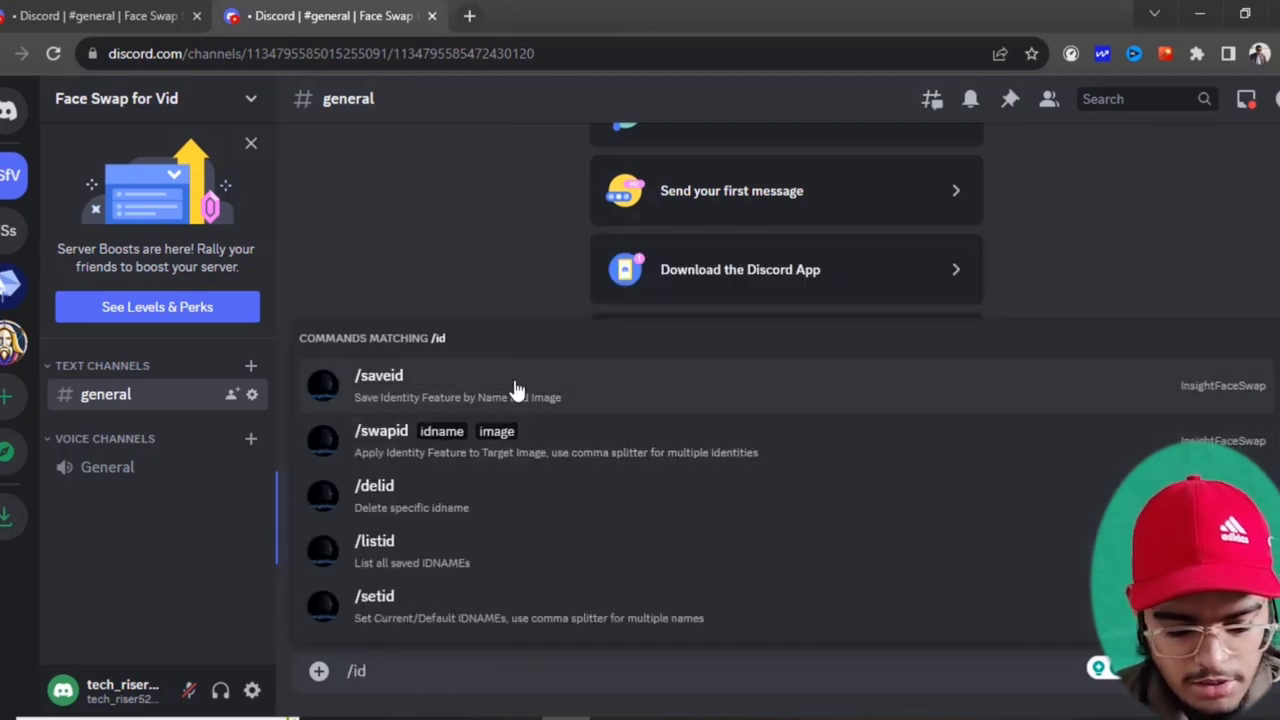
click(571, 400)
key(alt+Tab)
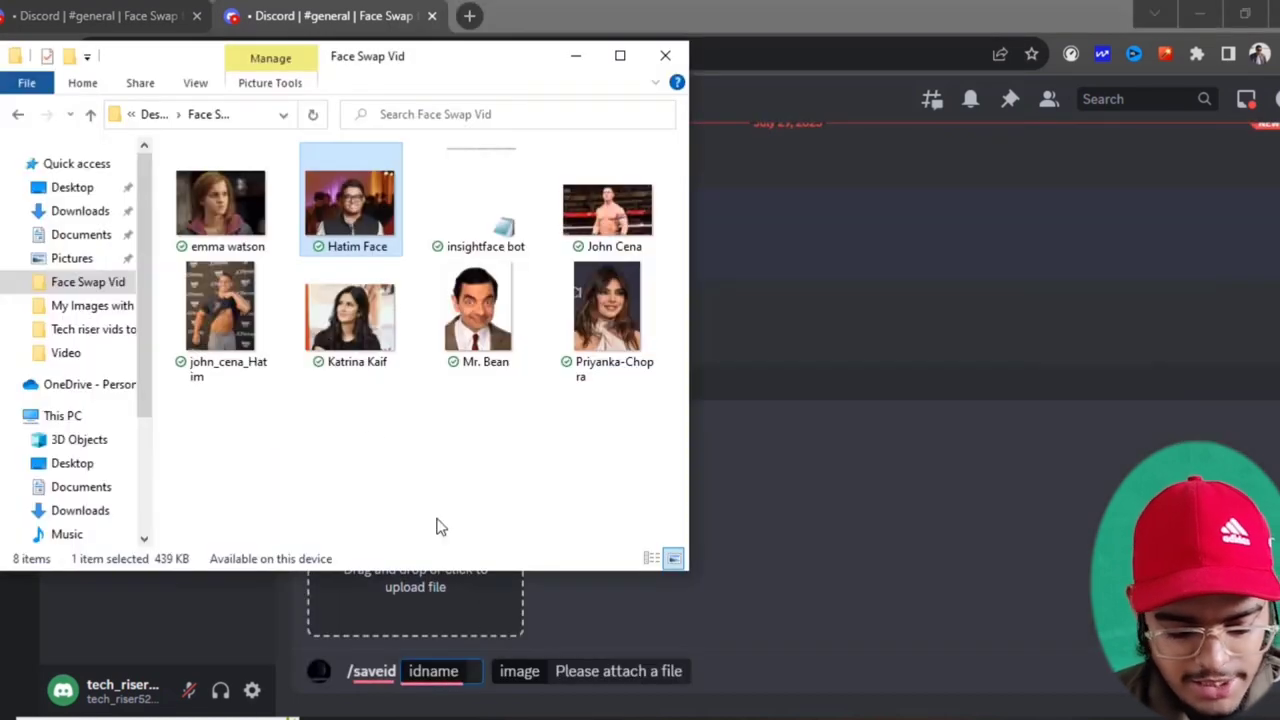
drag(220, 205, 449, 598)
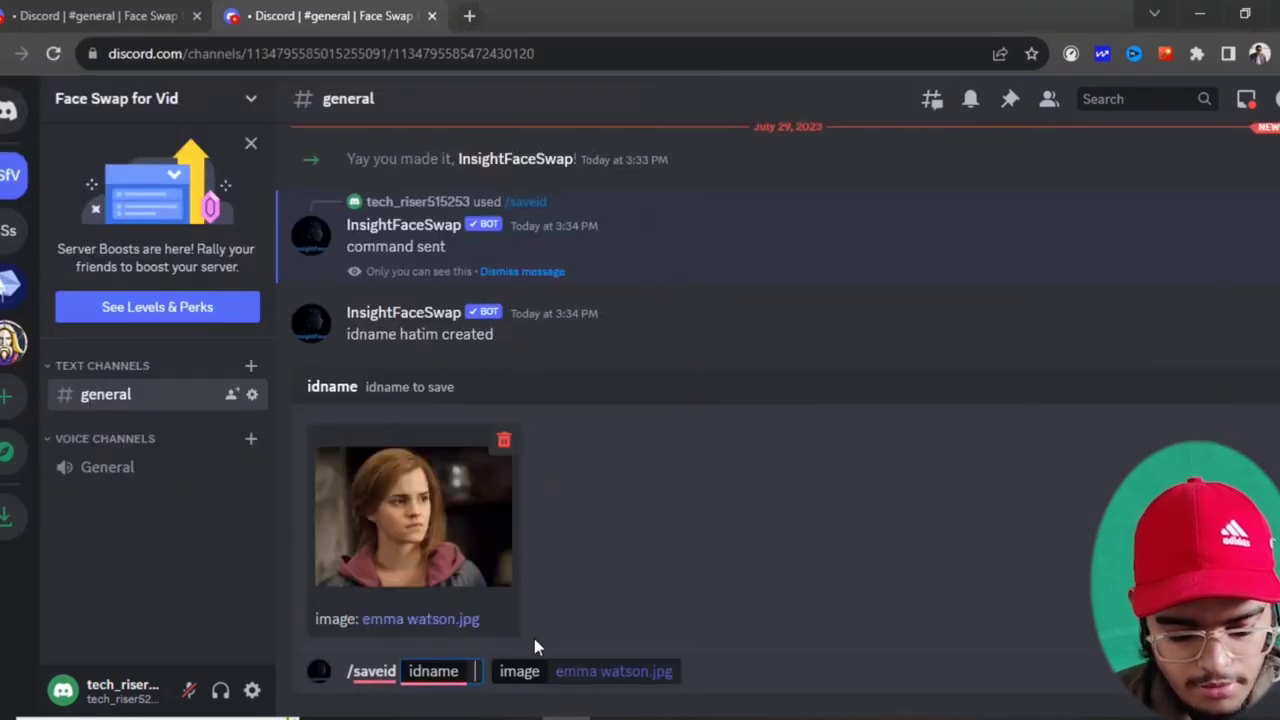
text(Emma )
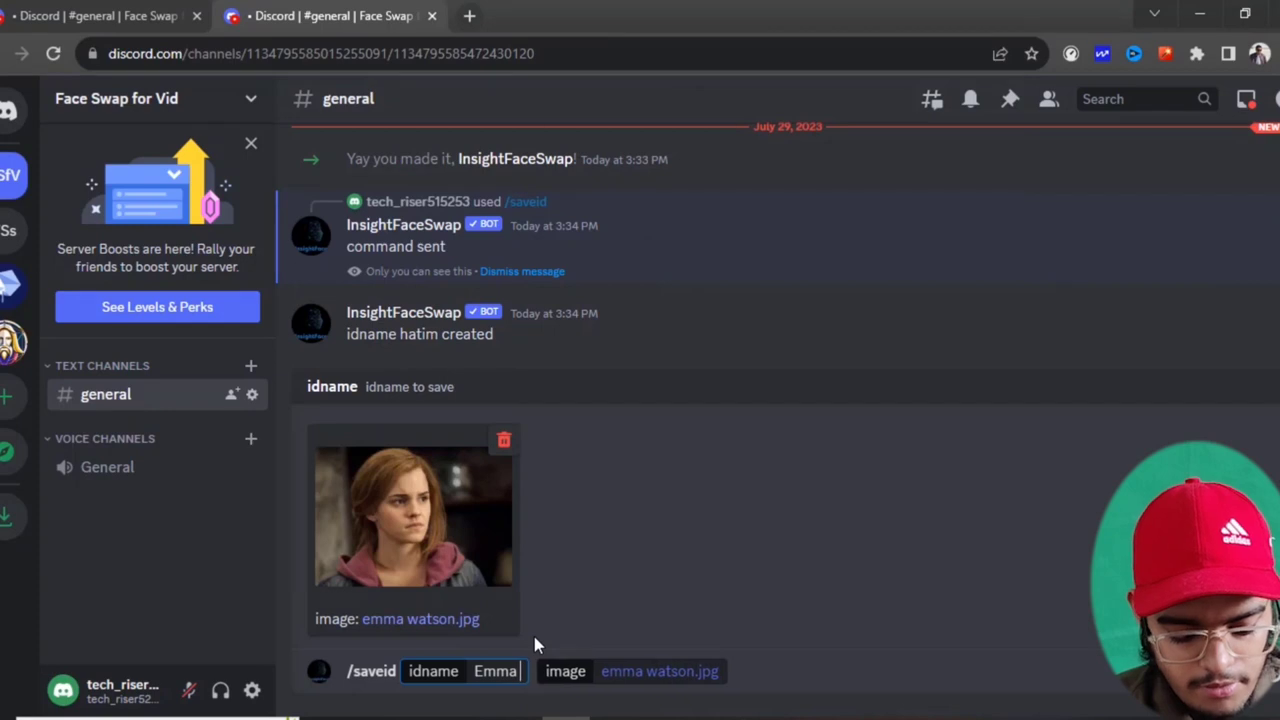
text(Watso)
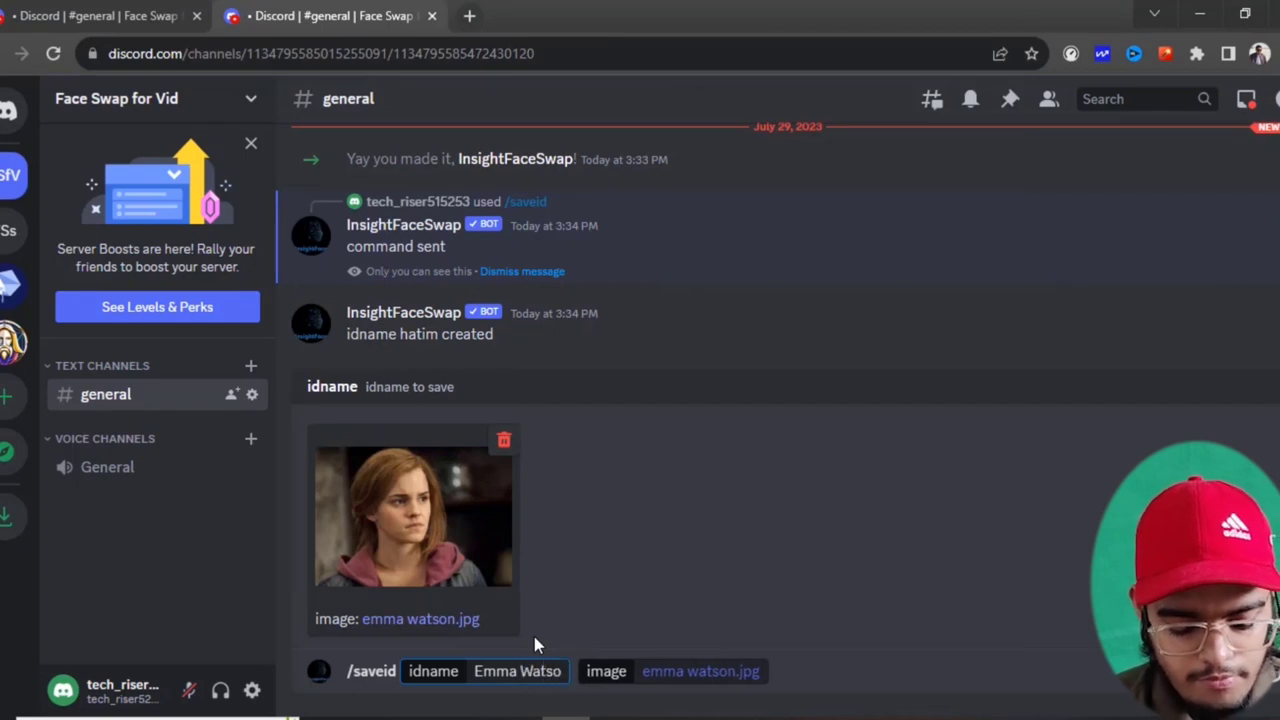
text(n)
key(Return)
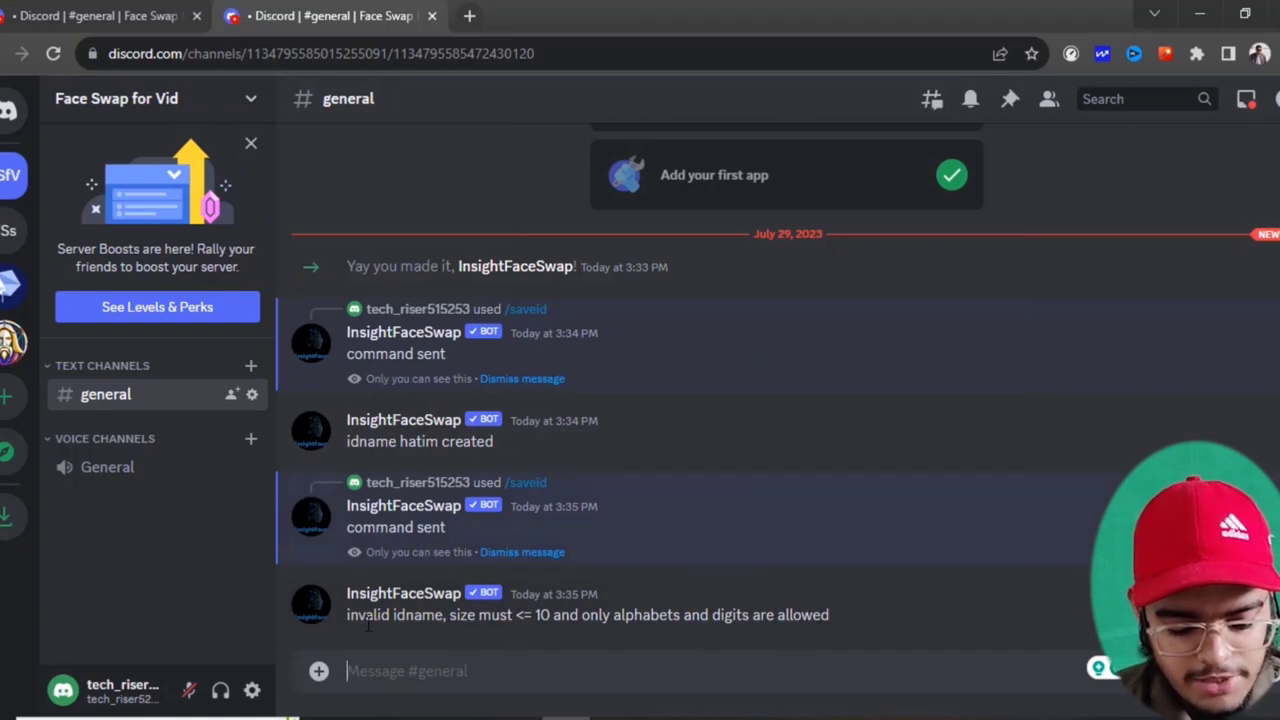
Read the invalid-idname error (max 10 letters/digits) and start a fresh /saveid command
drag(347, 615, 831, 627)
click(785, 677)
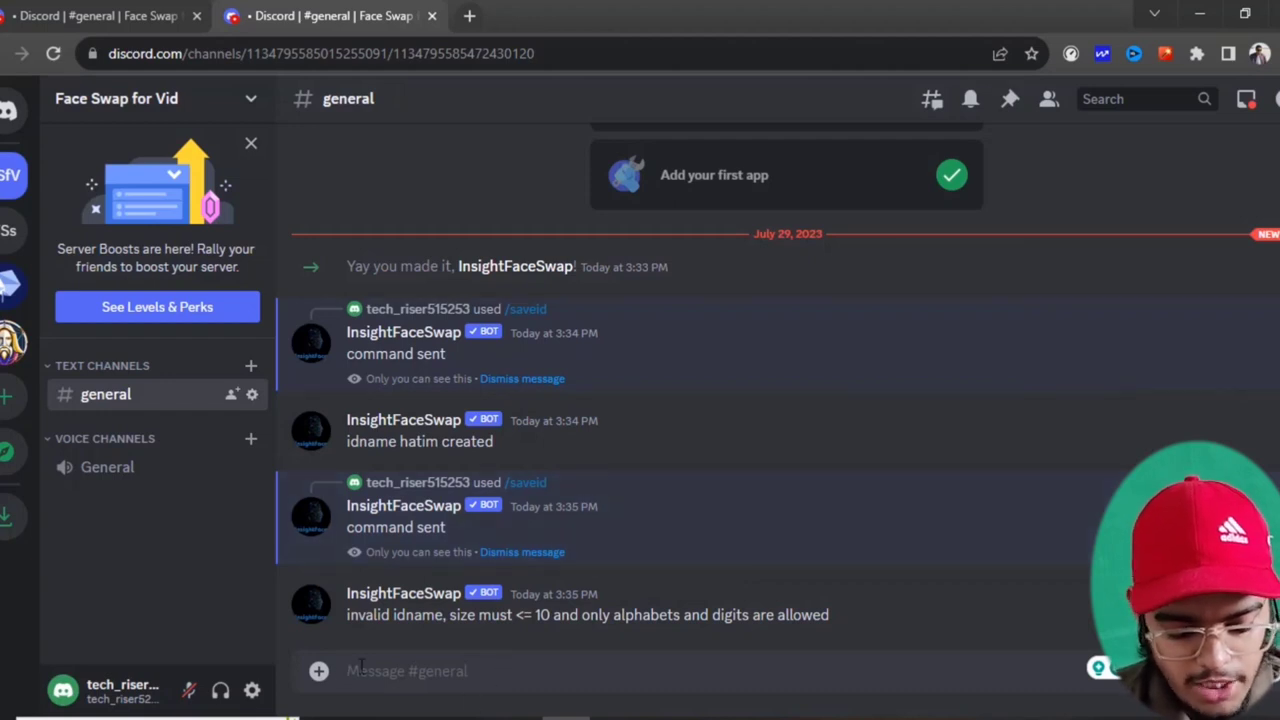
text(/)
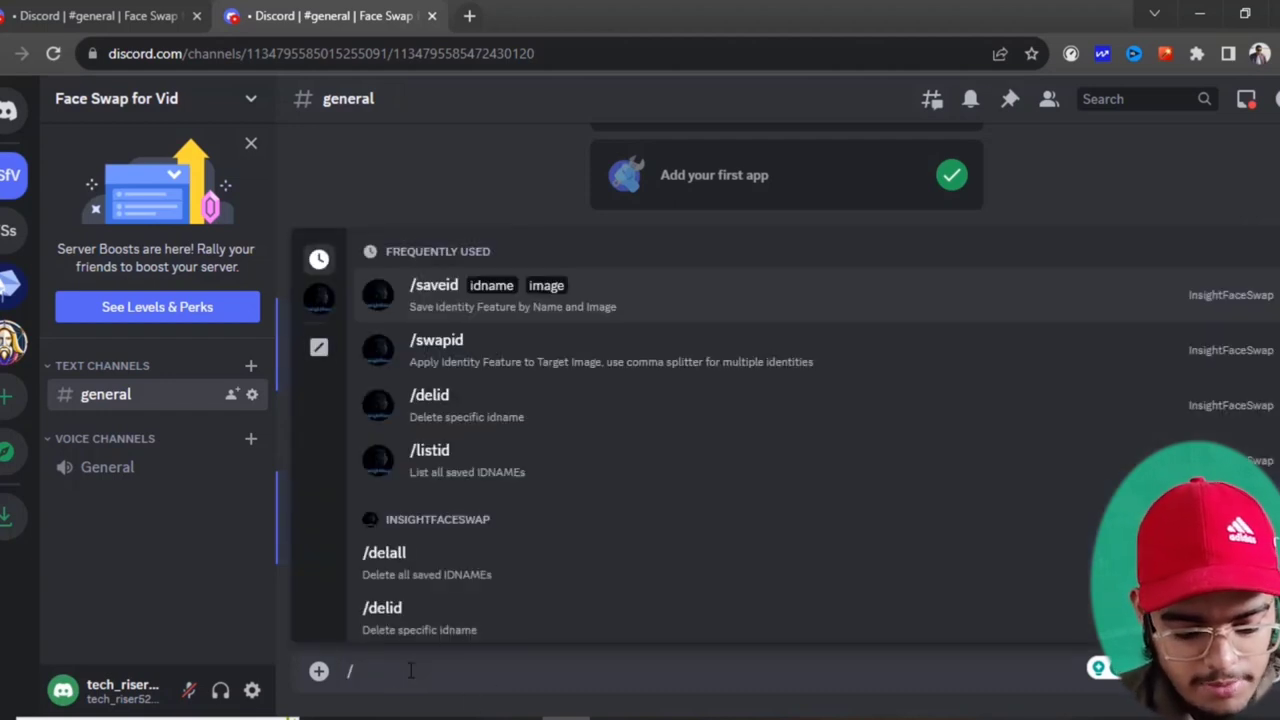
key(Return)
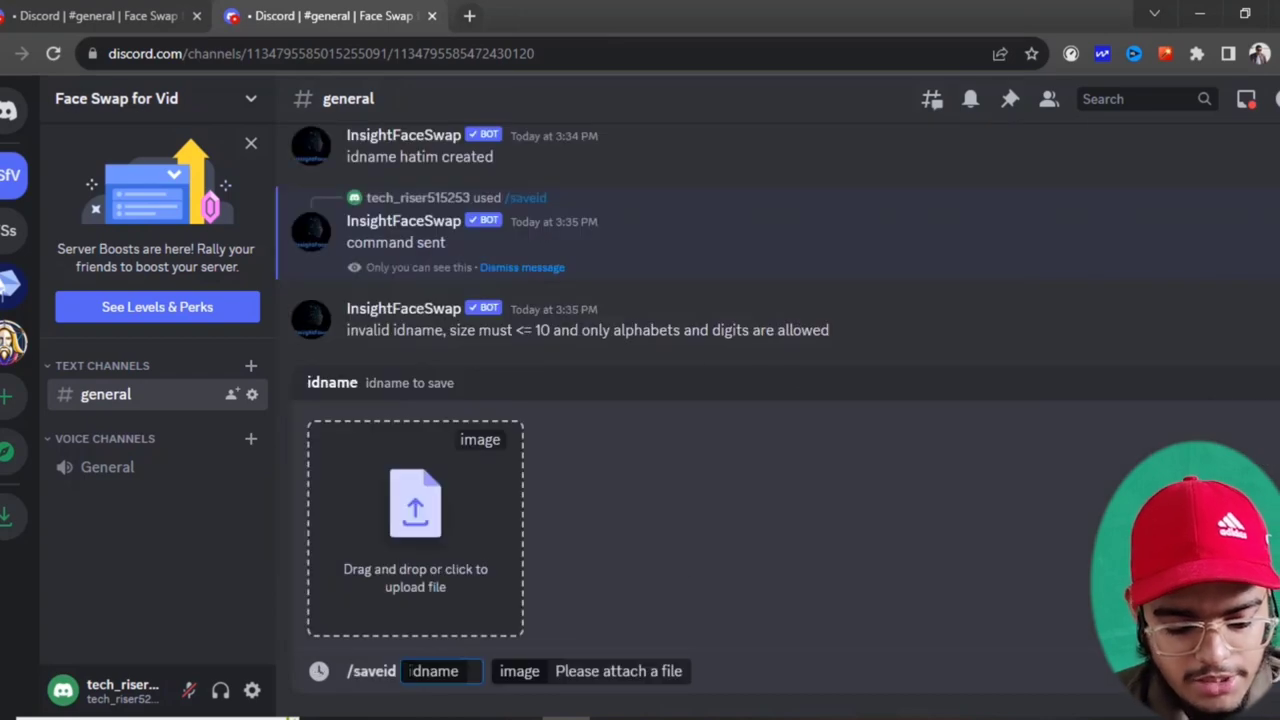
Save the emma ID from emma watson.jpg
key(alt+Tab)
drag(220, 194, 500, 652)
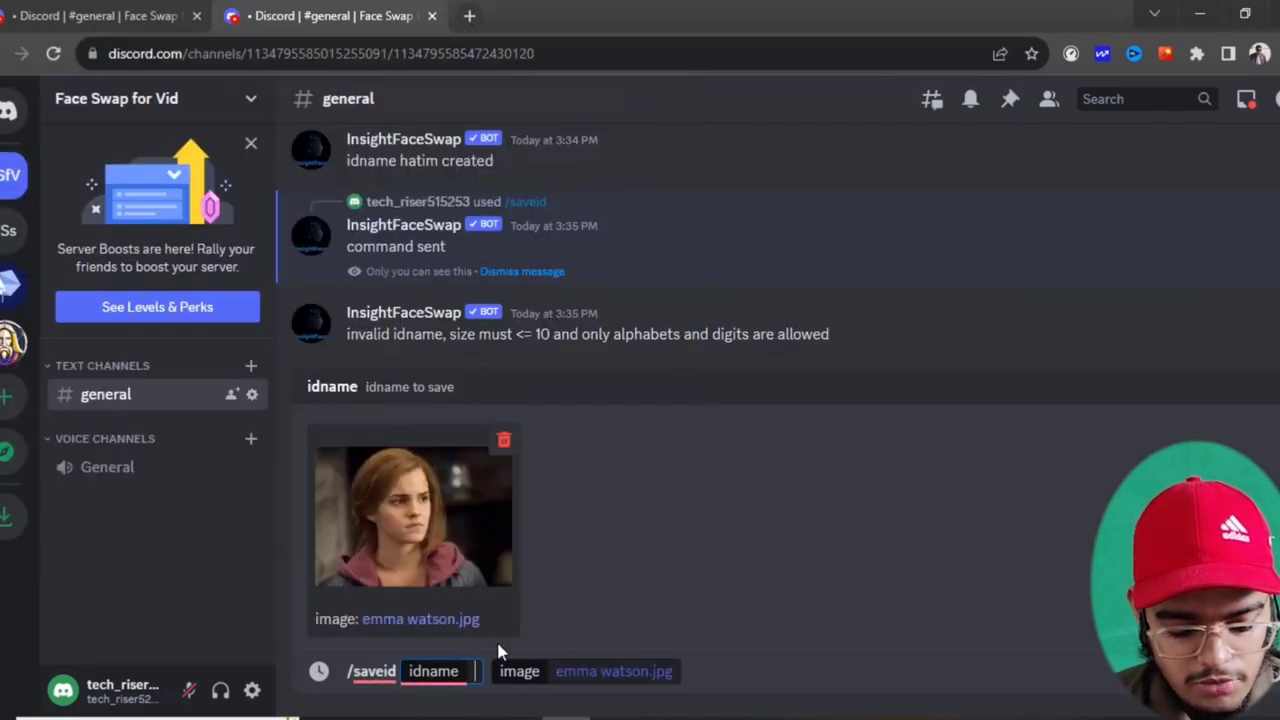
text(emma)
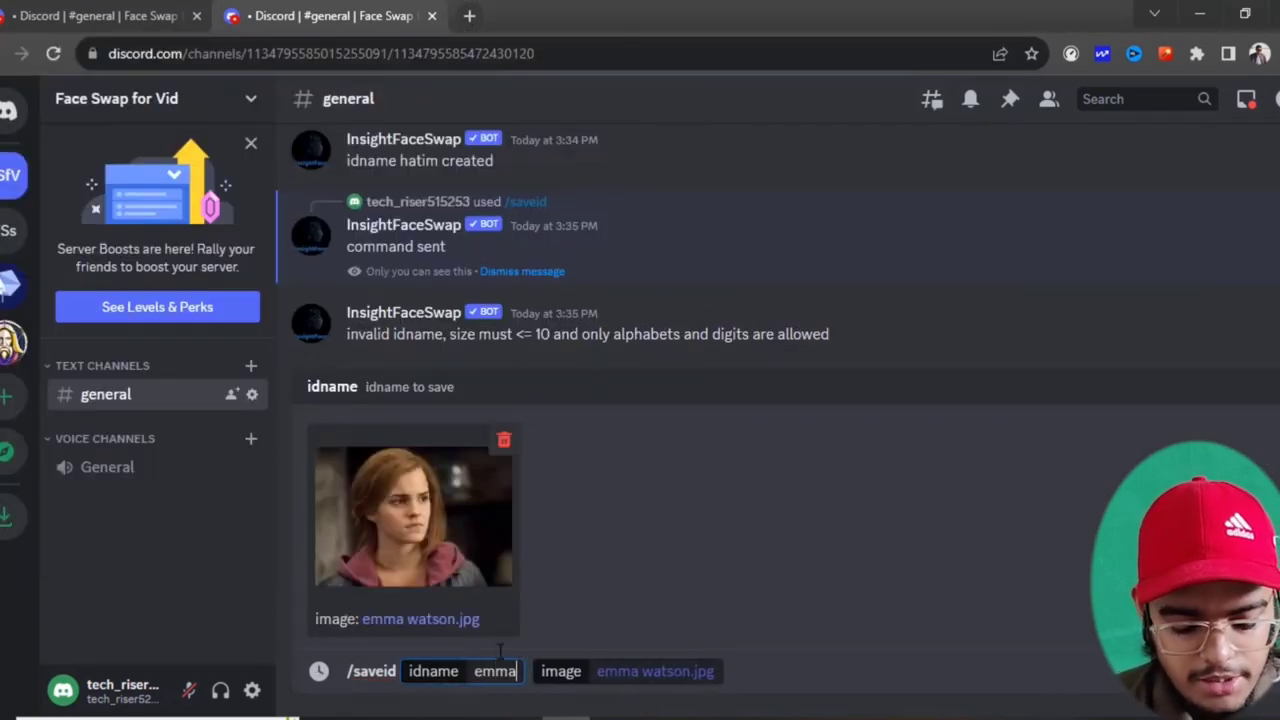
key(Return)
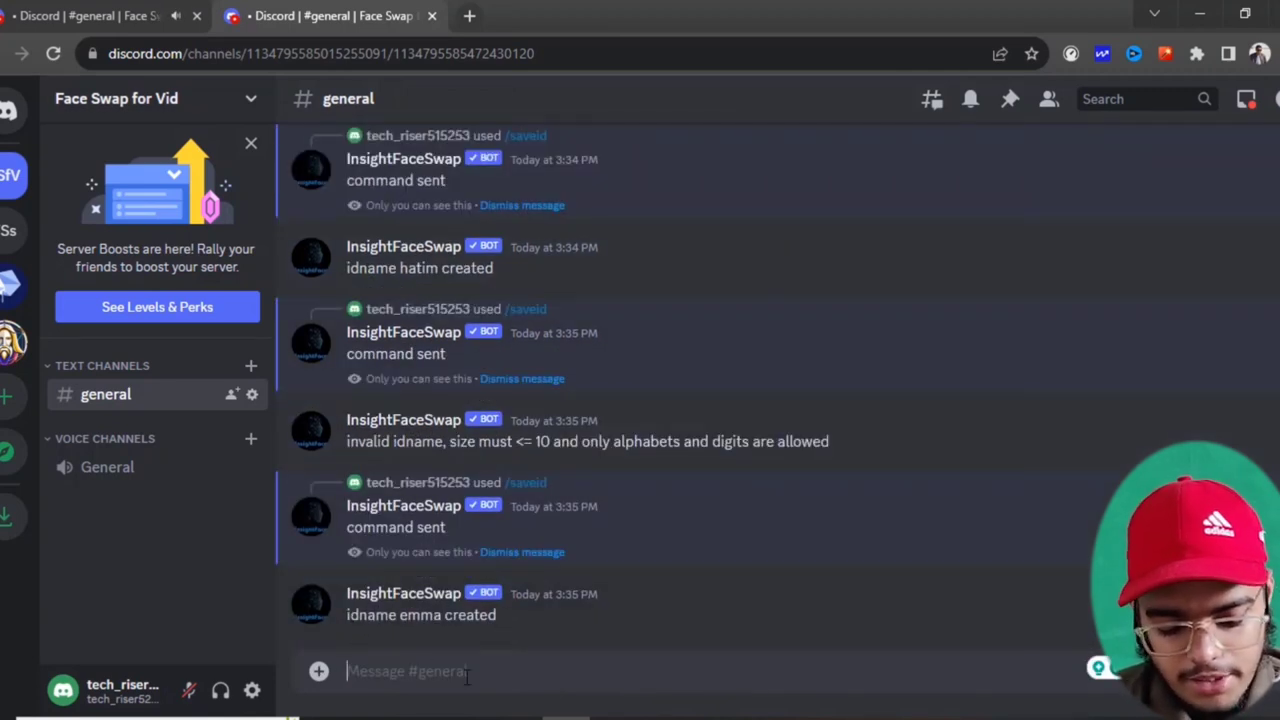
Save the katrina ID from the Katrina Kaif photo with /saveid
key(alt+Tab)
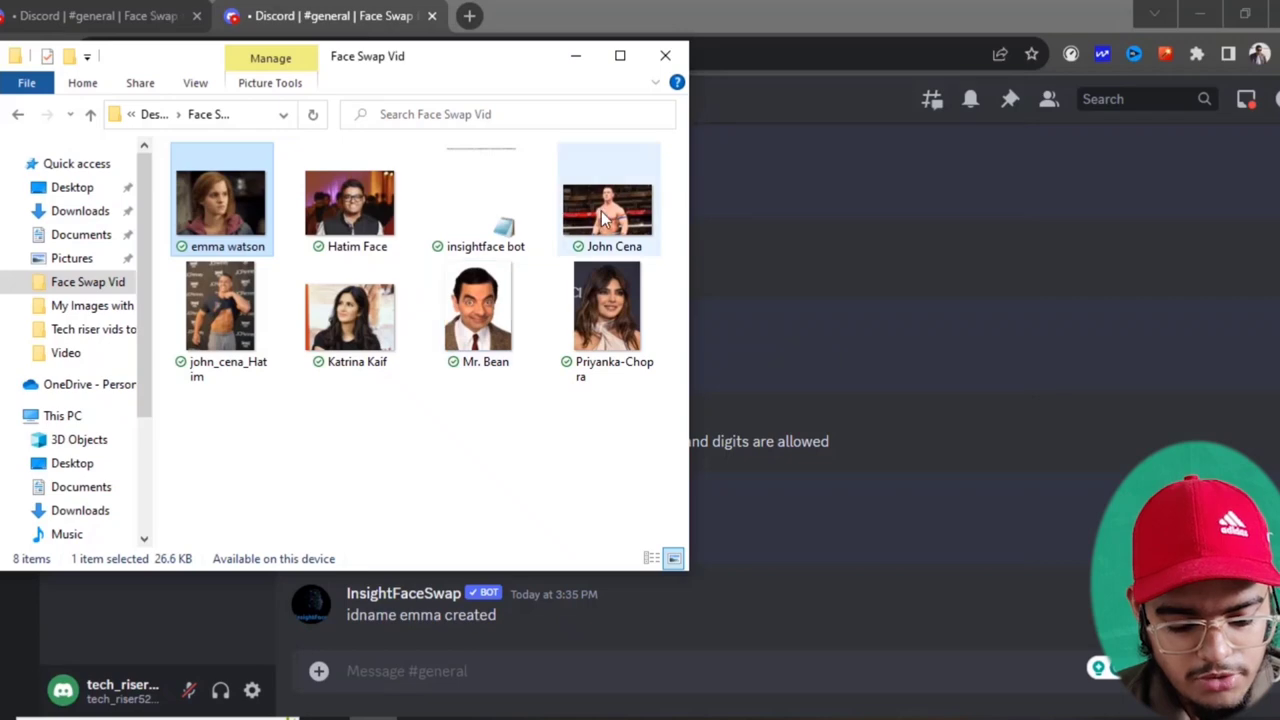
drag(380, 328, 495, 437)
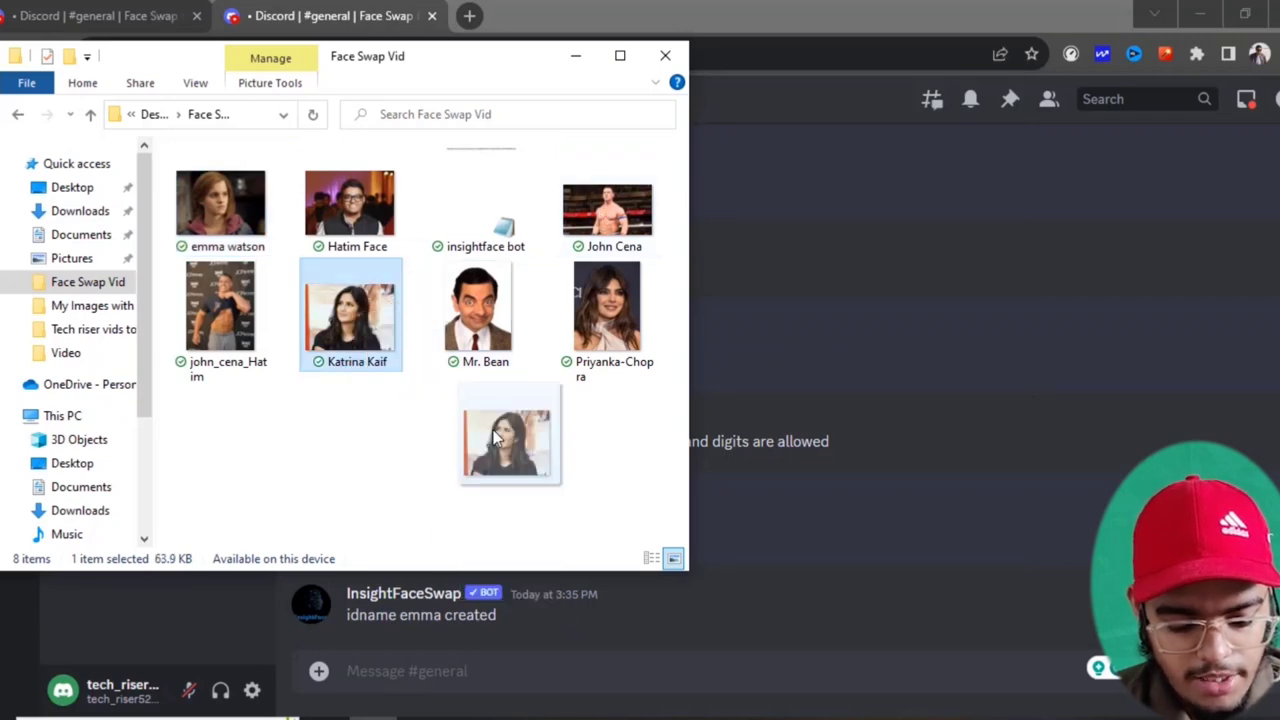
click(514, 650)
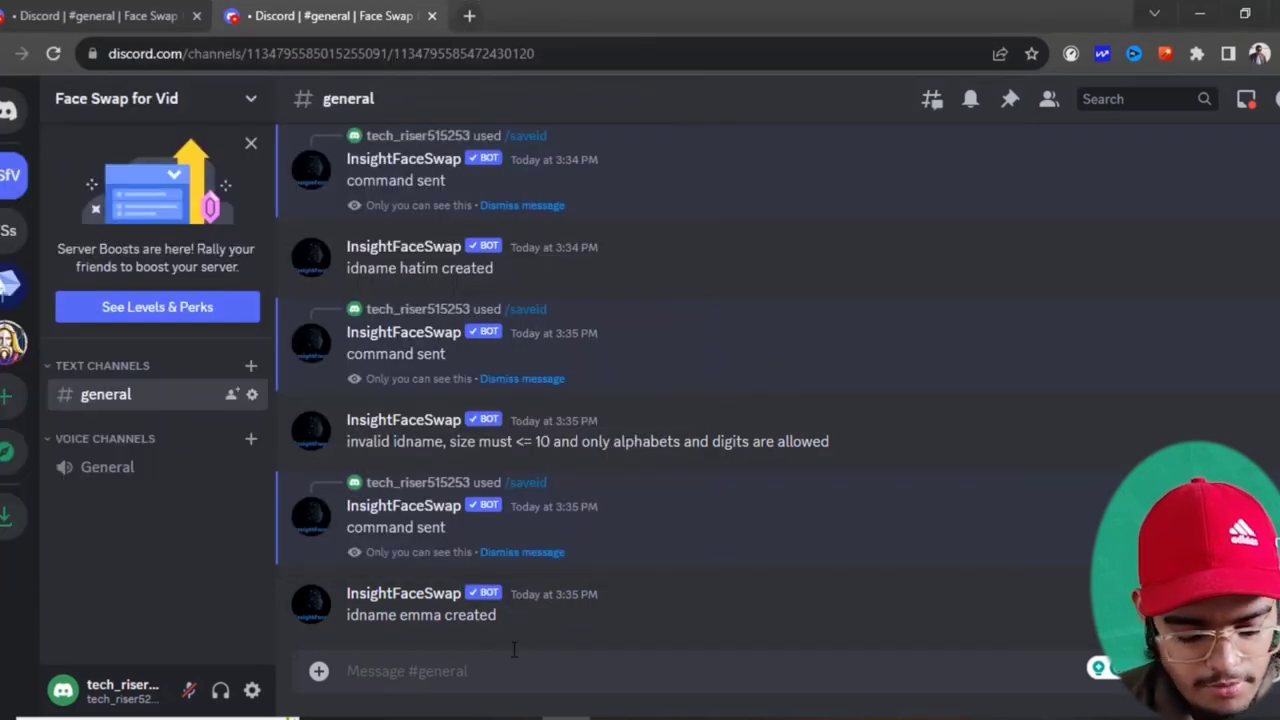
text(/save)
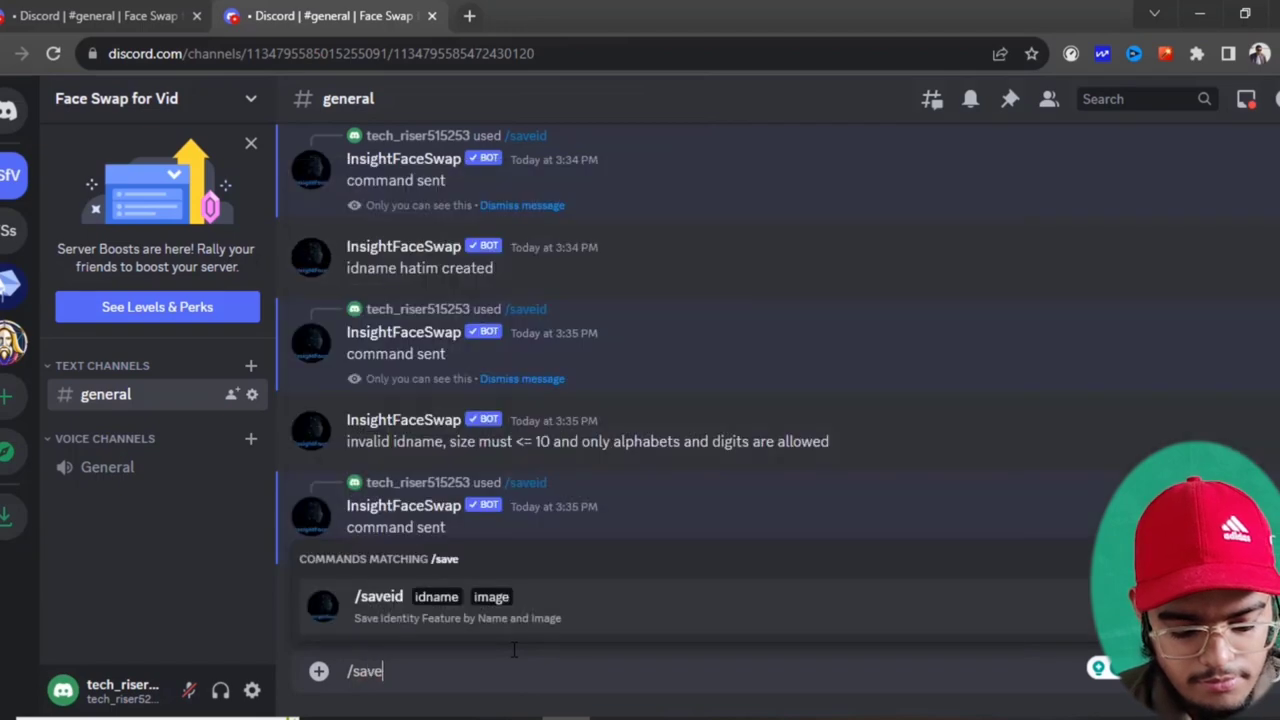
key(Tab)
key(alt+Tab)
drag(343, 314, 443, 592)
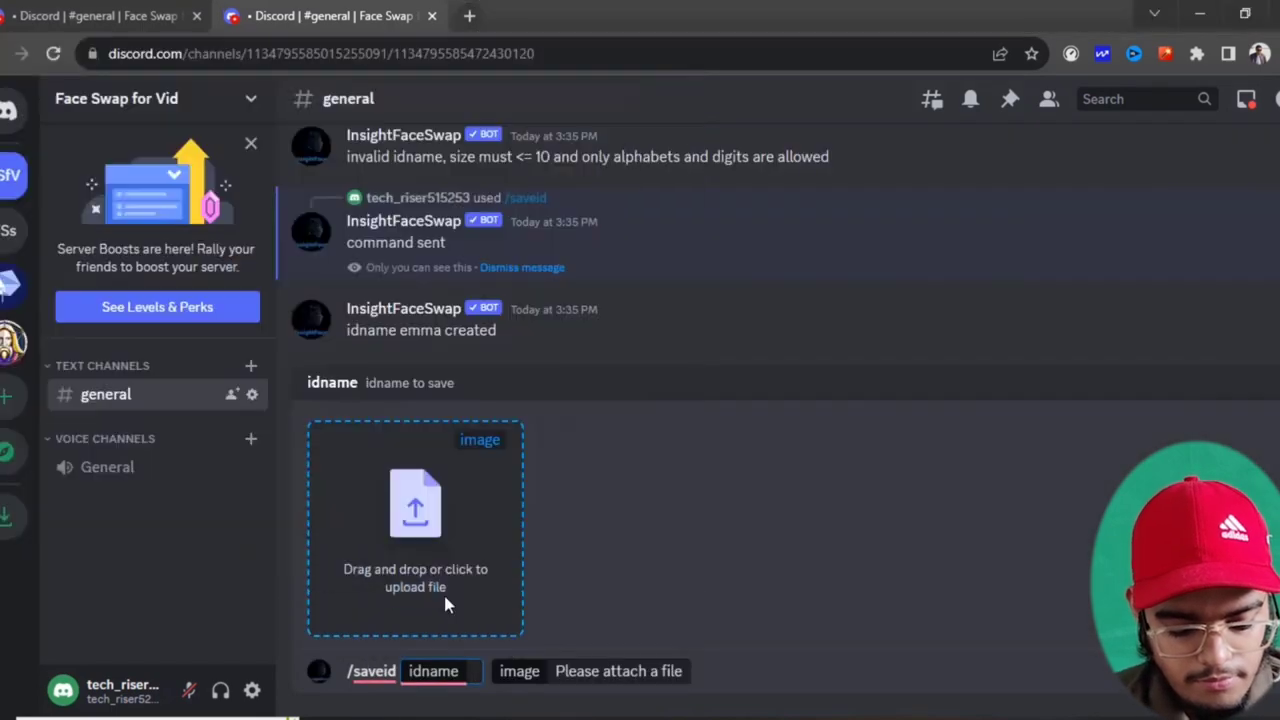
text(katrina)
key(Return)
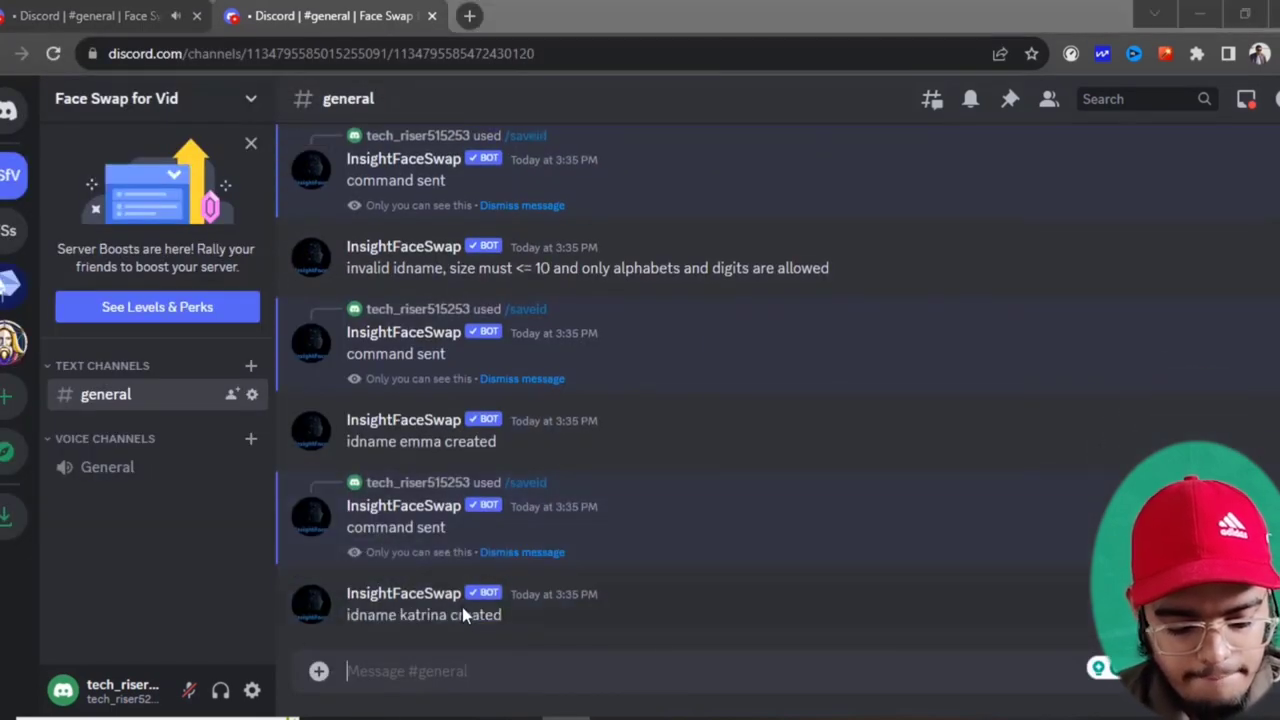
Save the bean ID from the Mr. Bean photo with /saveid
key(alt+Tab)
click(470, 680)
text(/sa)
key(Tab)
key(alt+Tab)
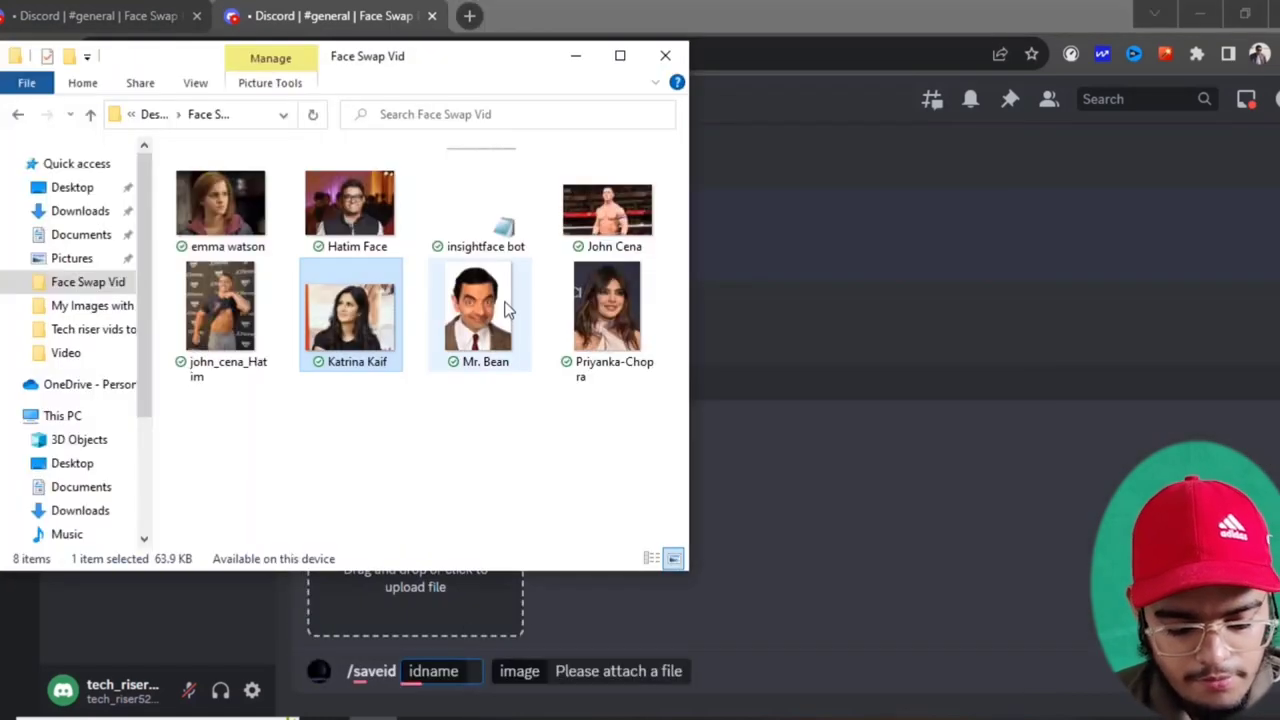
drag(480, 309, 471, 603)
text(bean)
key(Return)
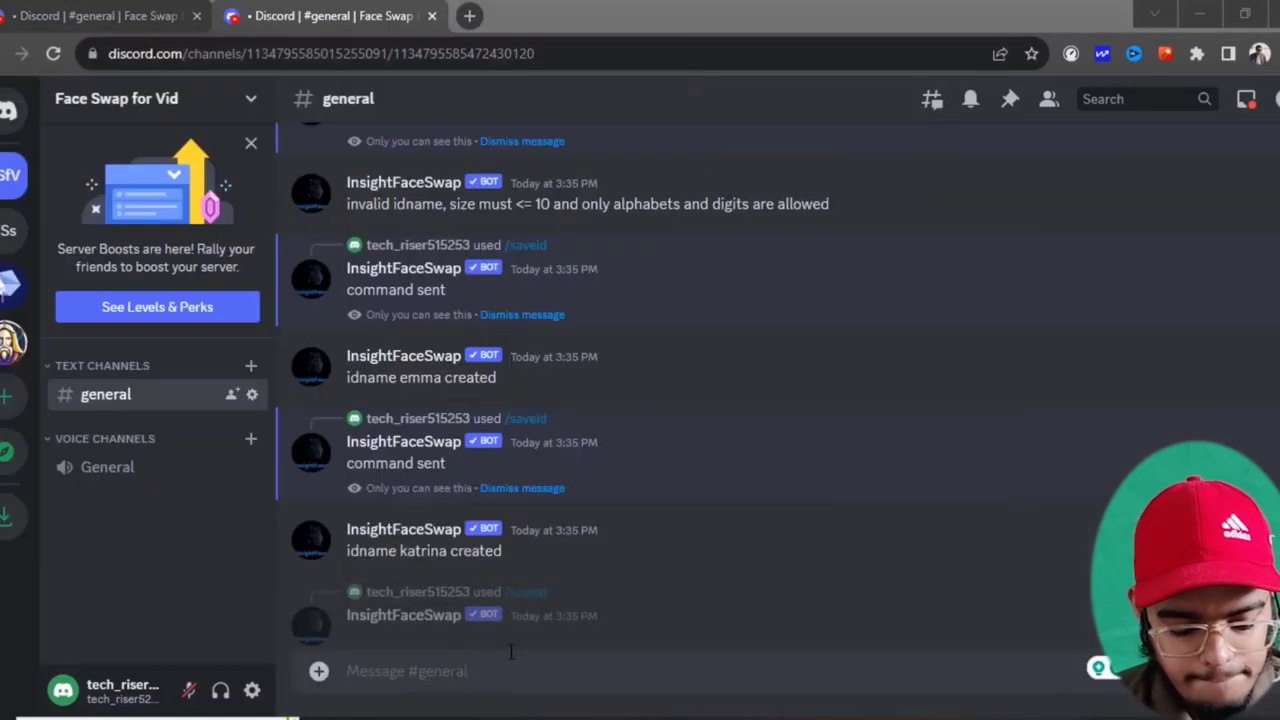
Save the priyanka ID from the Priyanka-Chopra photo, correcting a typo in the name
text(/sav)
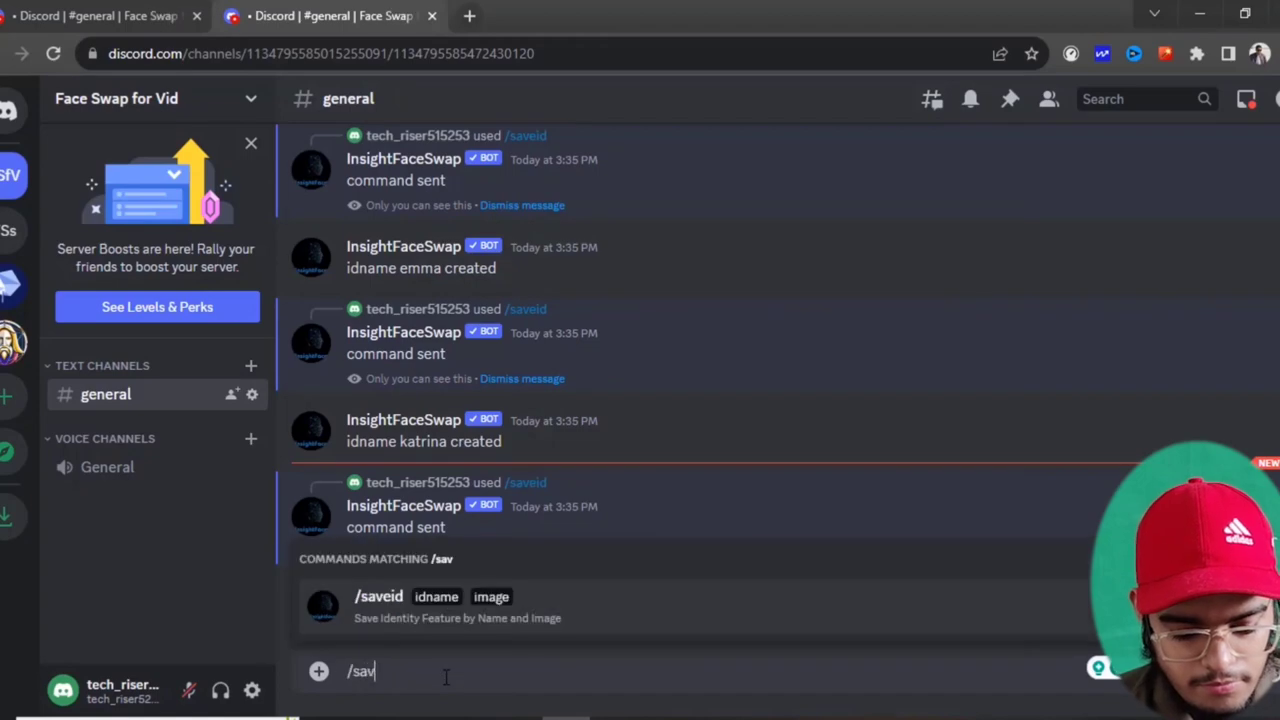
key(Tab)
key(alt+Tab)
drag(606, 306, 437, 600)
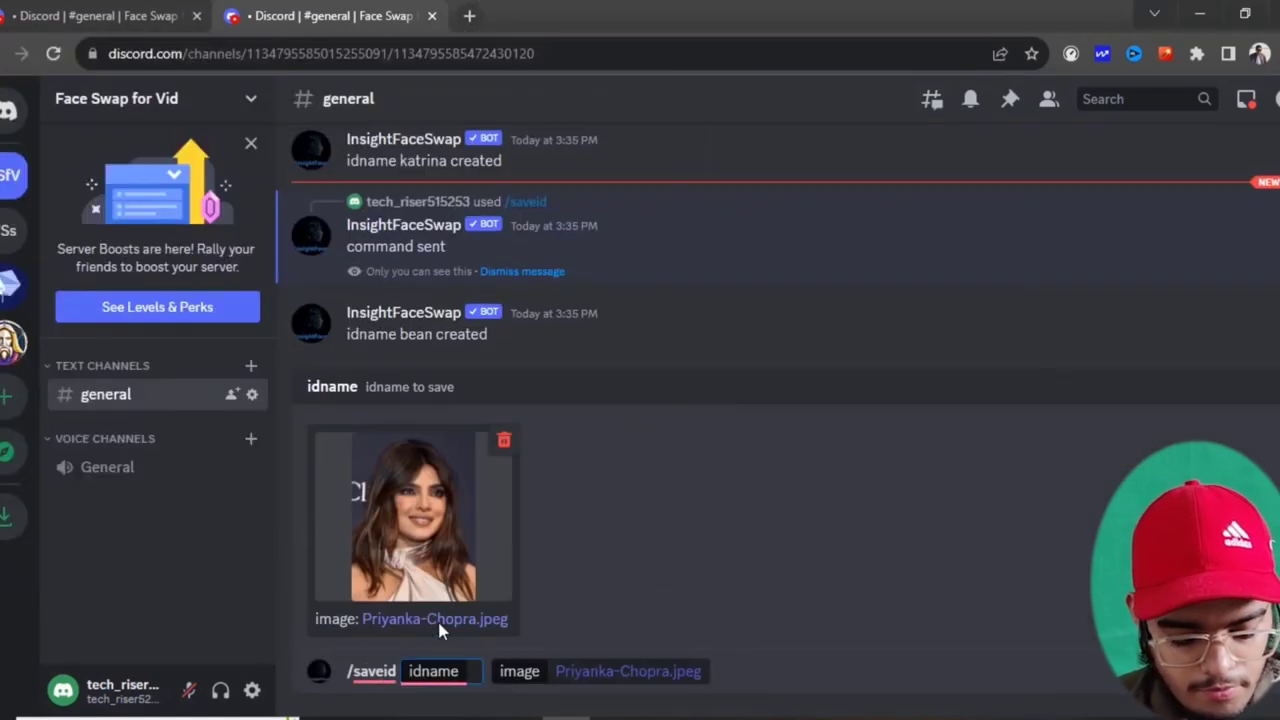
text(priyank)
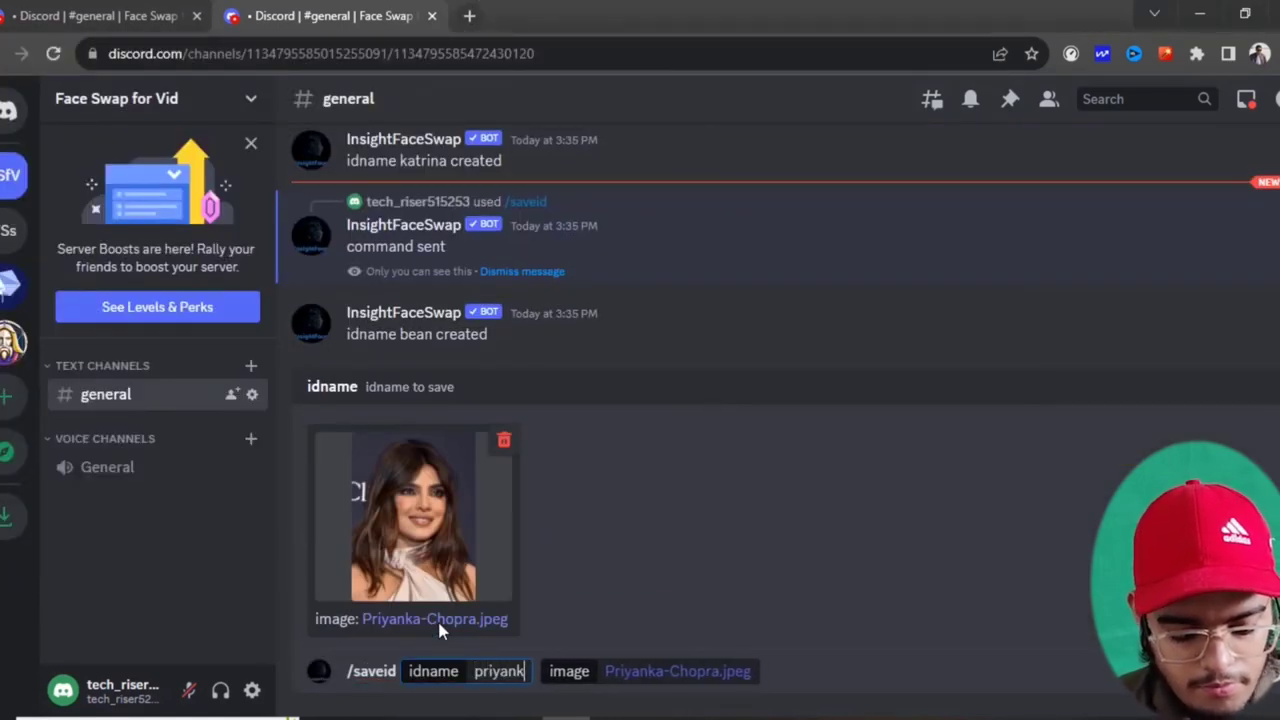
text(a)
key(Return)
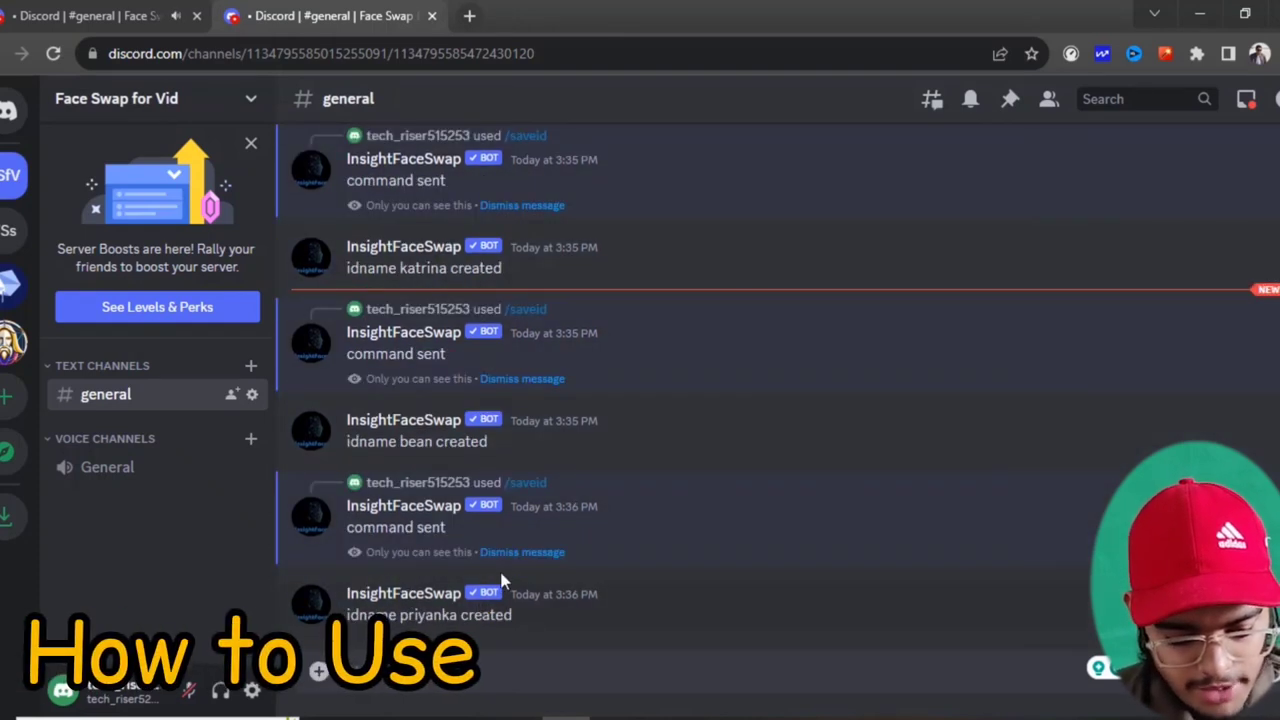
scroll(525, 570, up, 5)
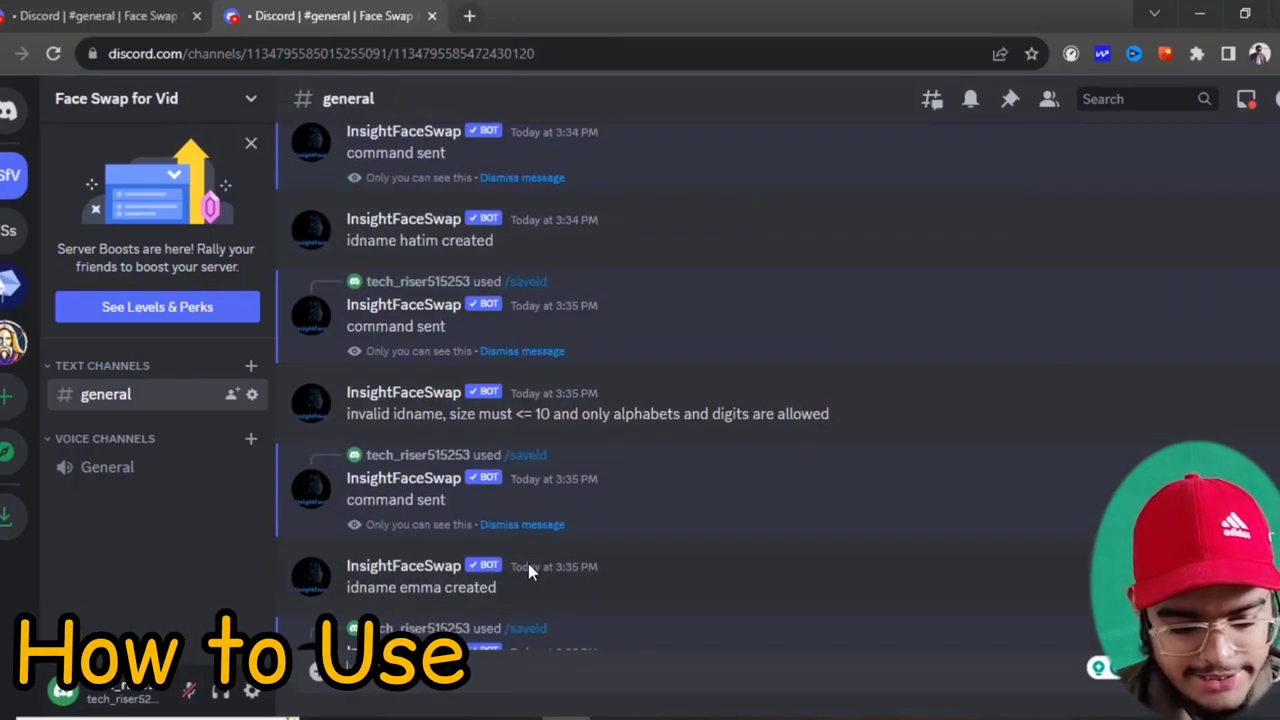
scroll(528, 572, up, 3)
scroll(528, 572, down, 5)
scroll(528, 572, down, 5)
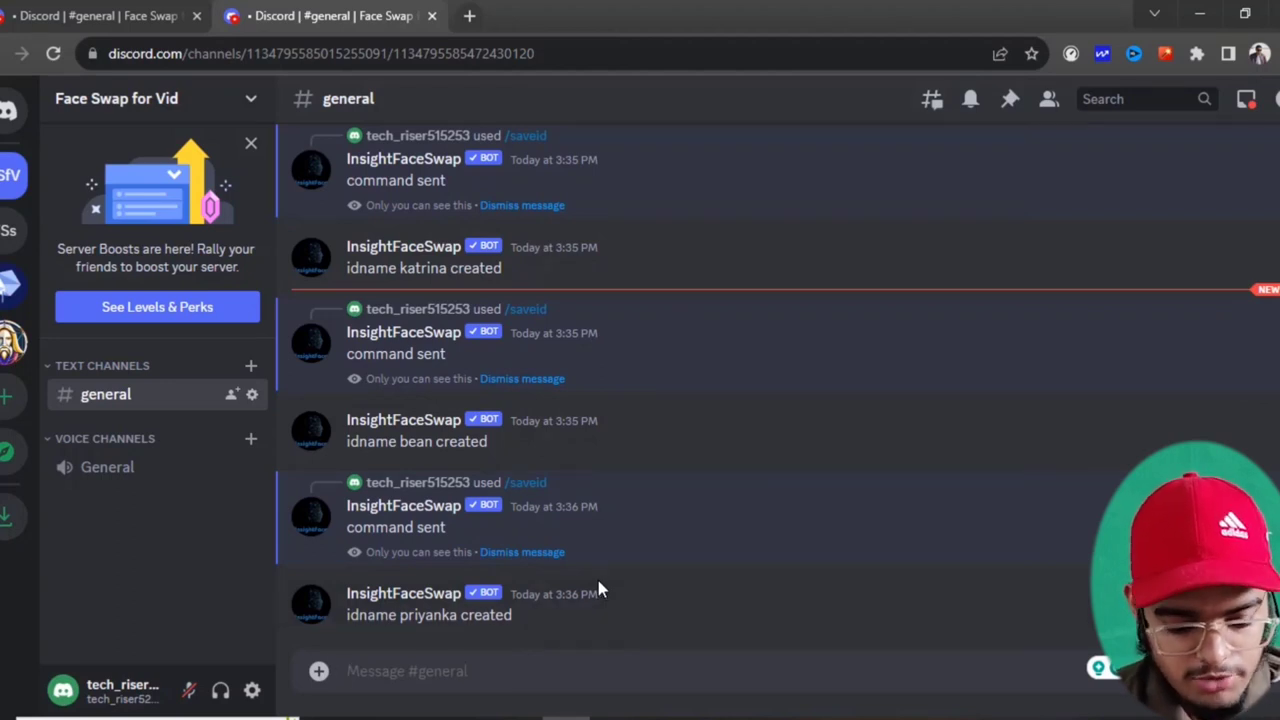
scroll(610, 461, up, 3)
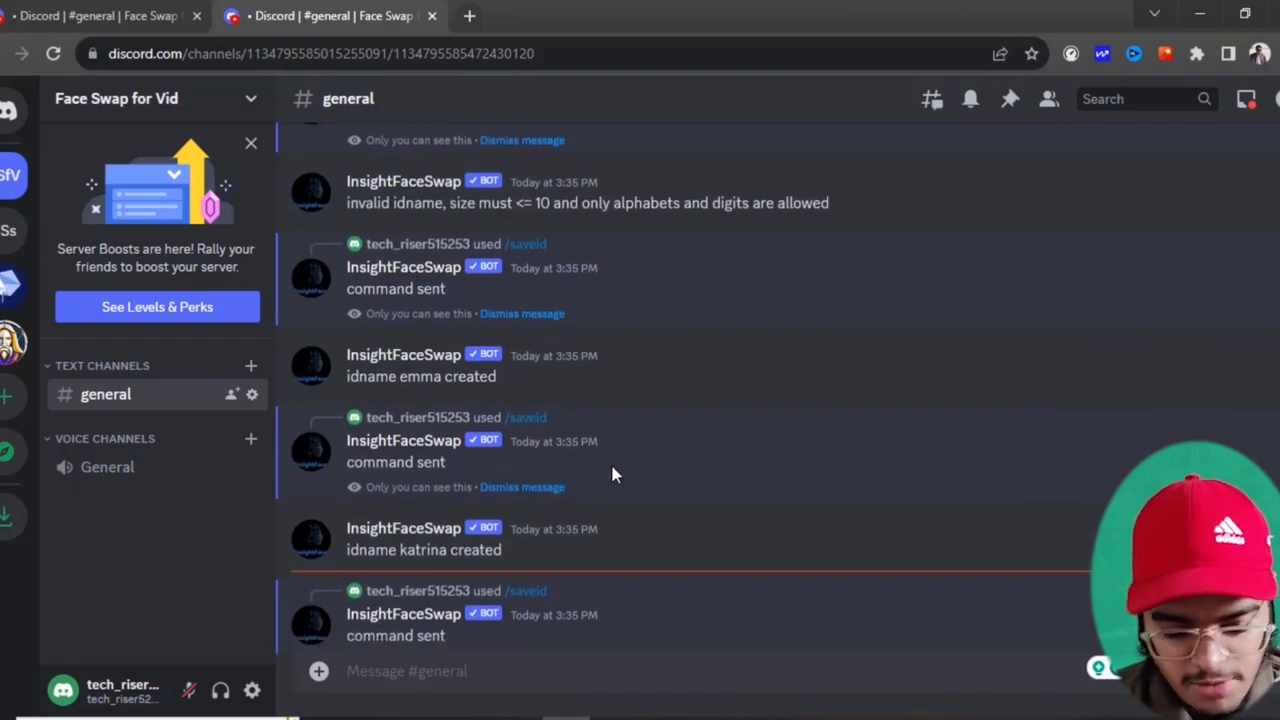
scroll(610, 461, down, 2)
scroll(613, 474, down, 1)
scroll(613, 474, up, 3)
scroll(613, 474, down, 2)
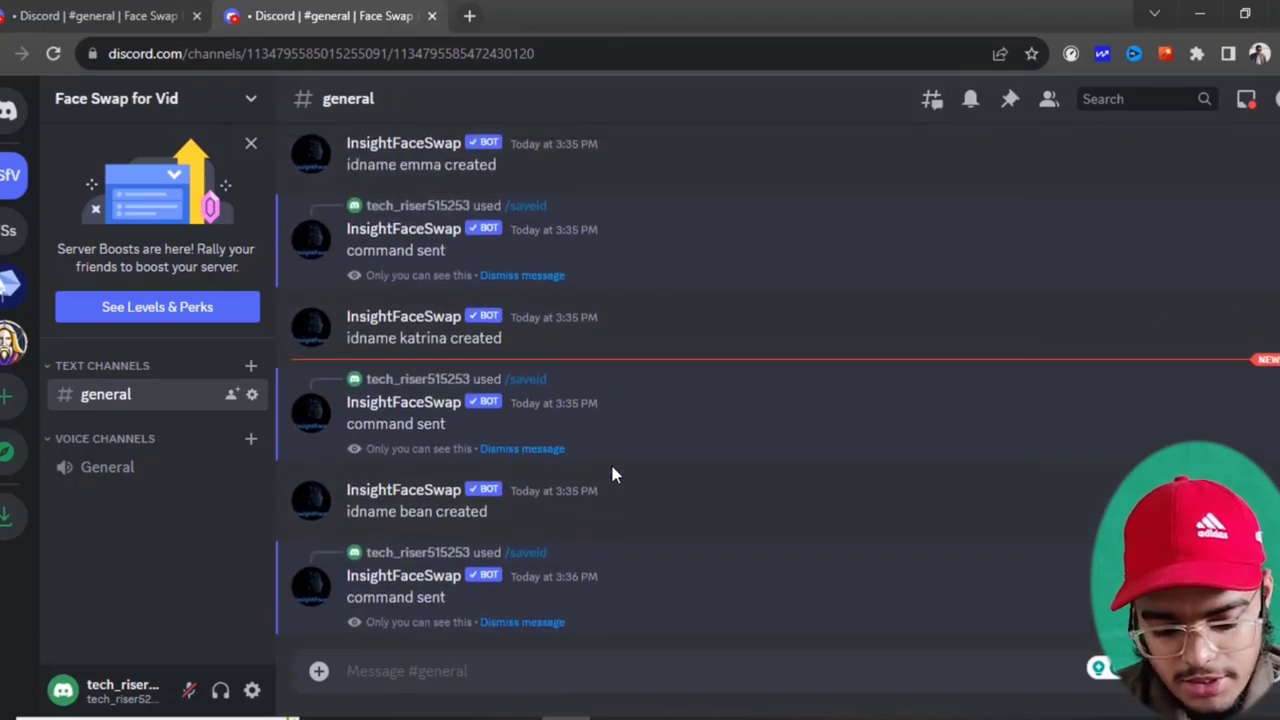
scroll(537, 486, up, 1)
scroll(535, 486, up, 3)
scroll(535, 486, up, 5)
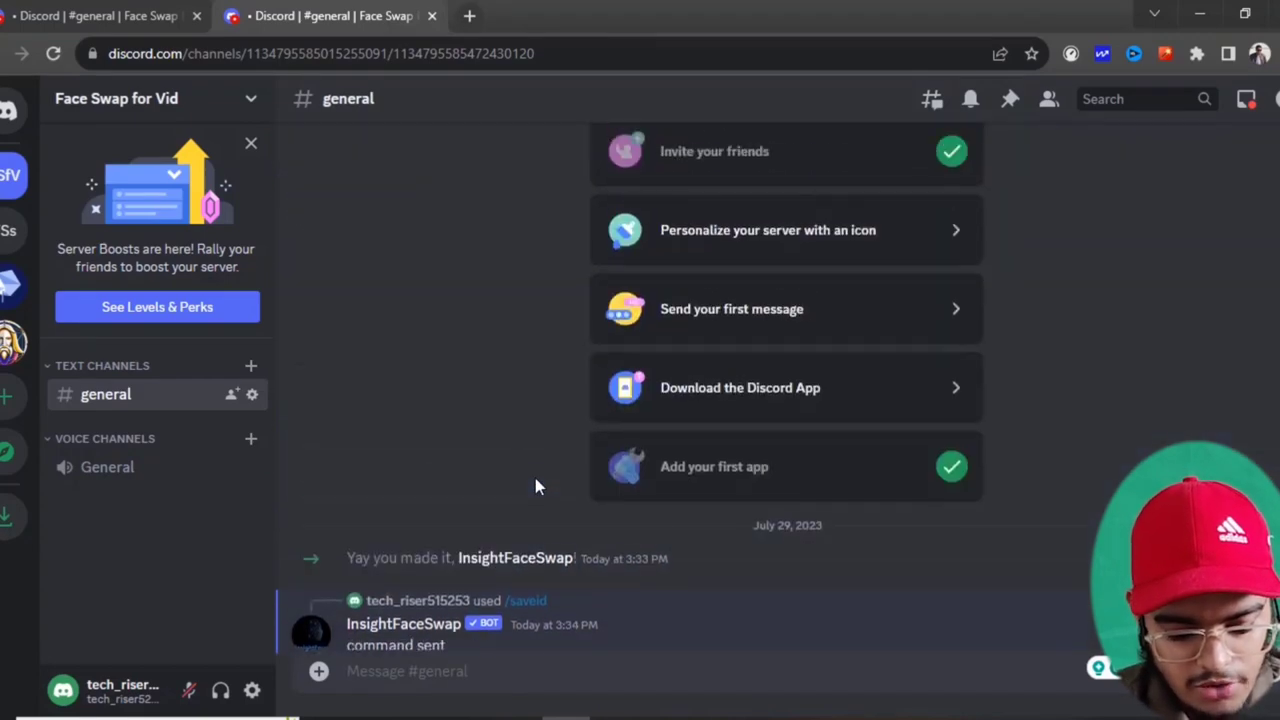
scroll(535, 486, down, 3)
scroll(527, 488, up, 2)
scroll(560, 489, up, 2)
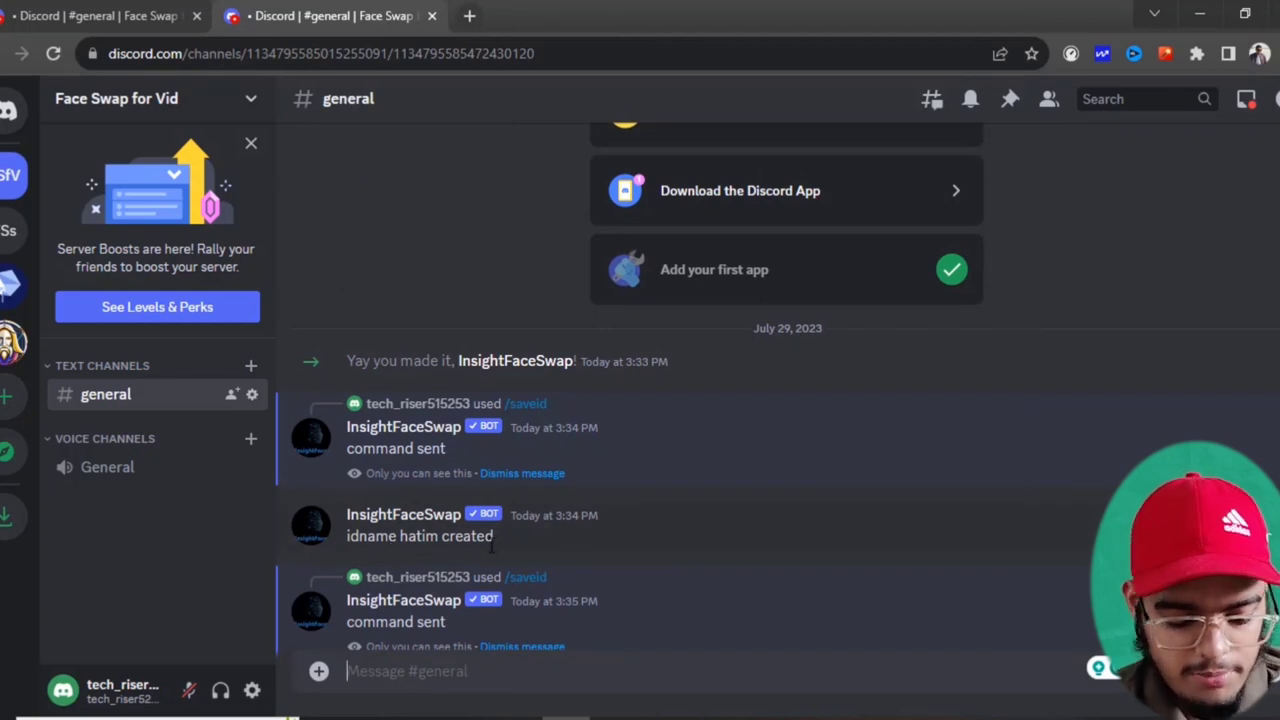
scroll(491, 549, down, 3)
scroll(491, 549, down, 7)
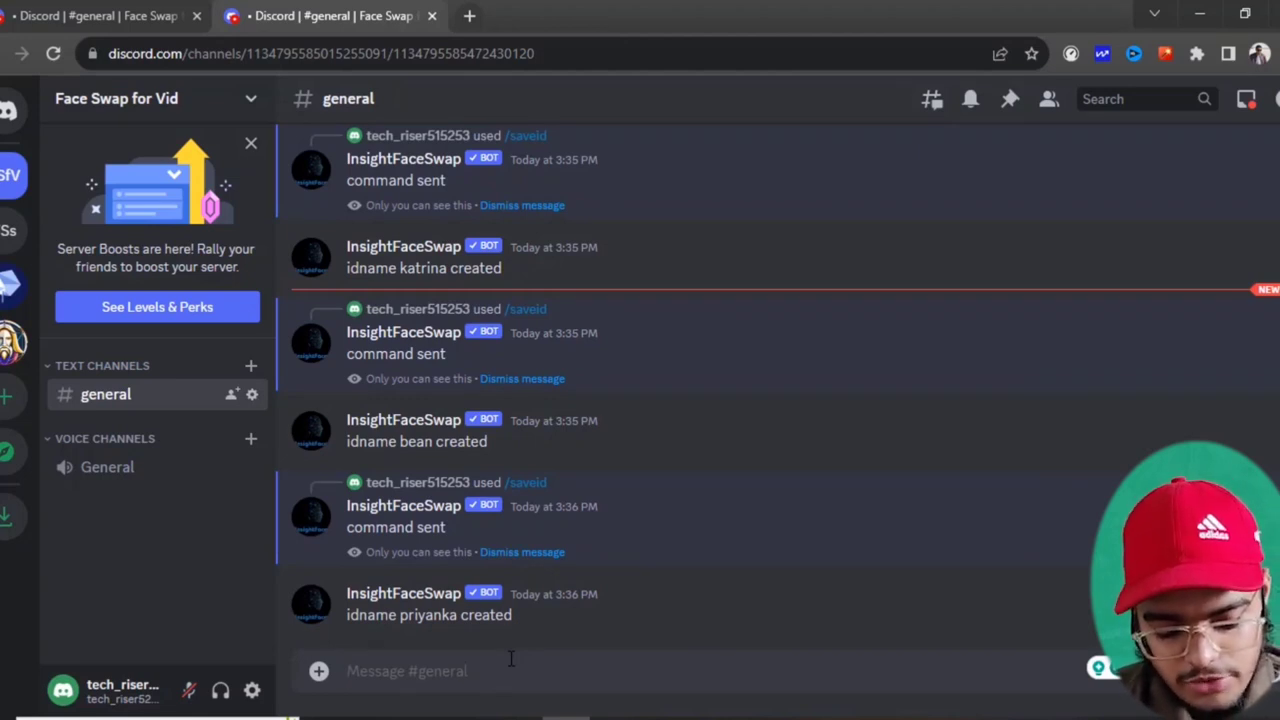
Run /swapid on John Cena.jpg with idname bean
text(/)
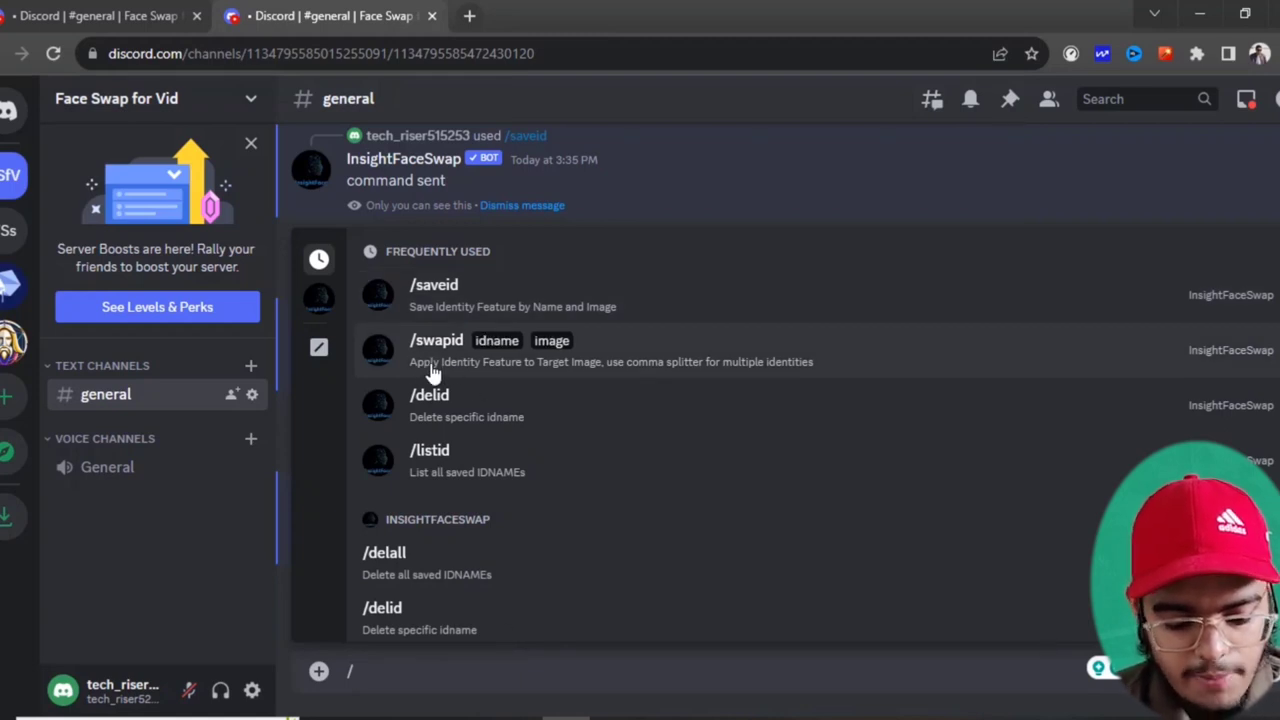
click(432, 372)
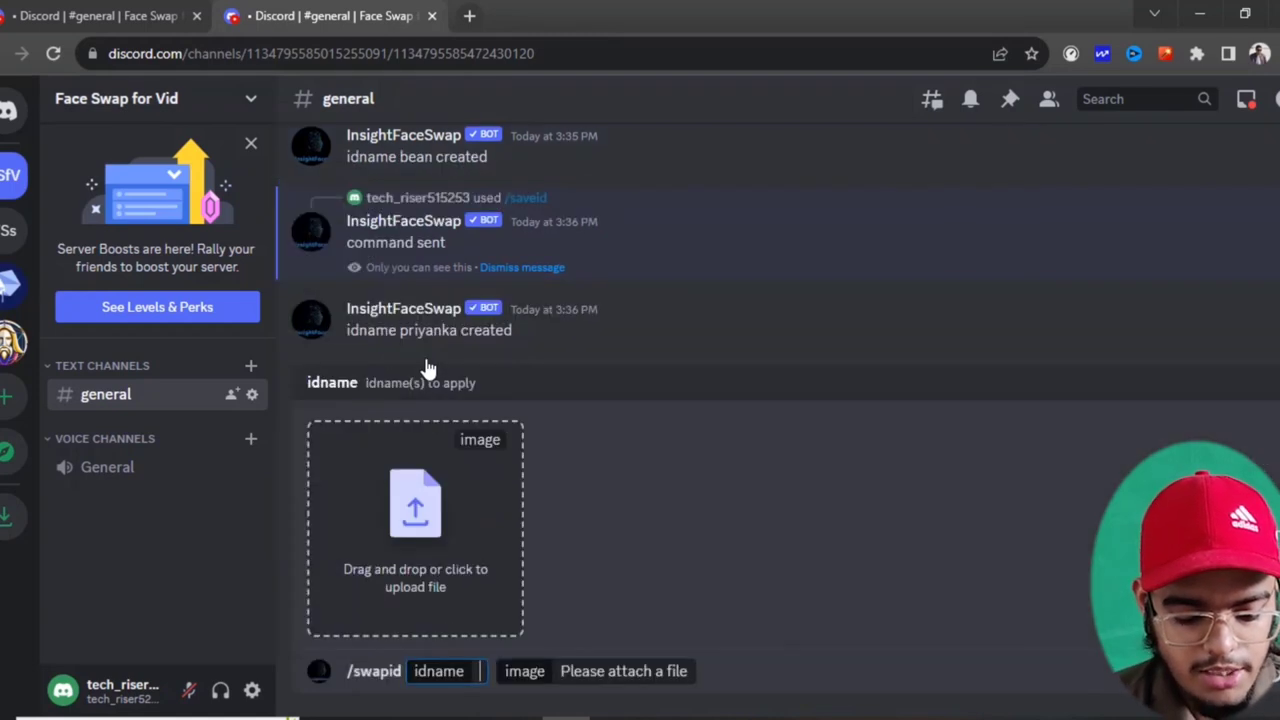
click(455, 598)
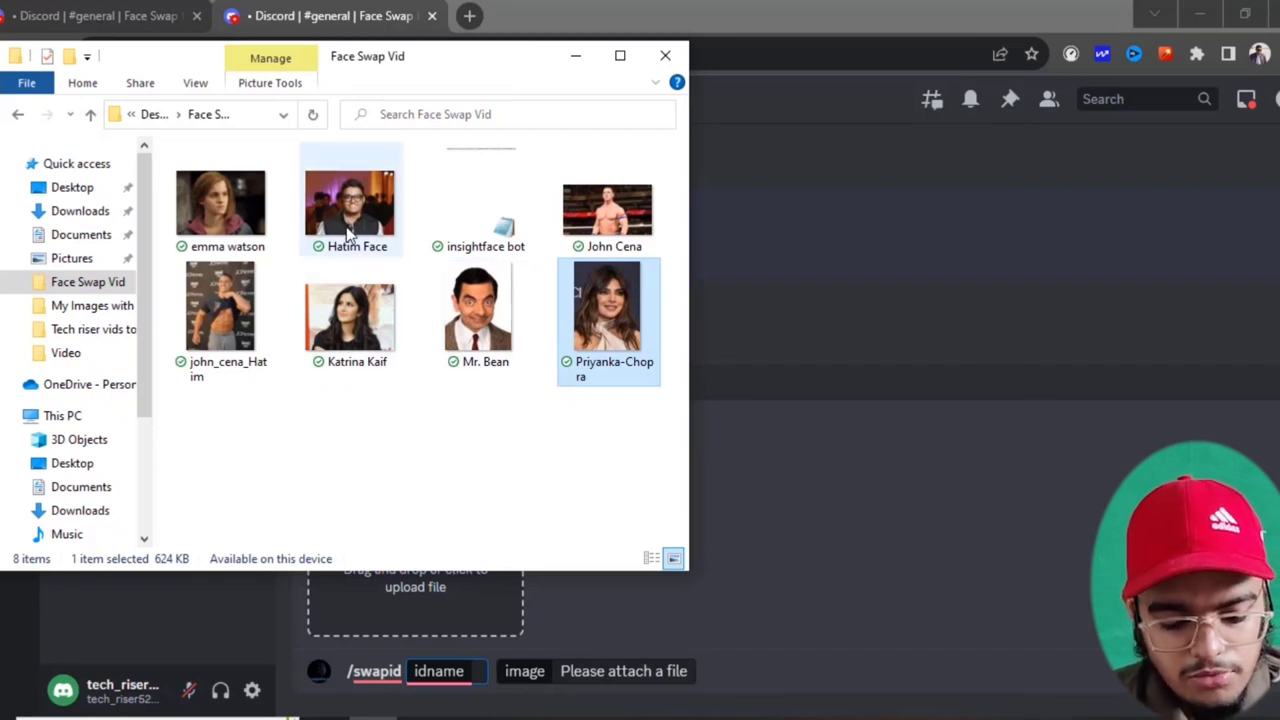
mouse_move(620, 228)
mouse_down()
mouse_move(437, 632)
mouse_move(434, 618)
mouse_up()
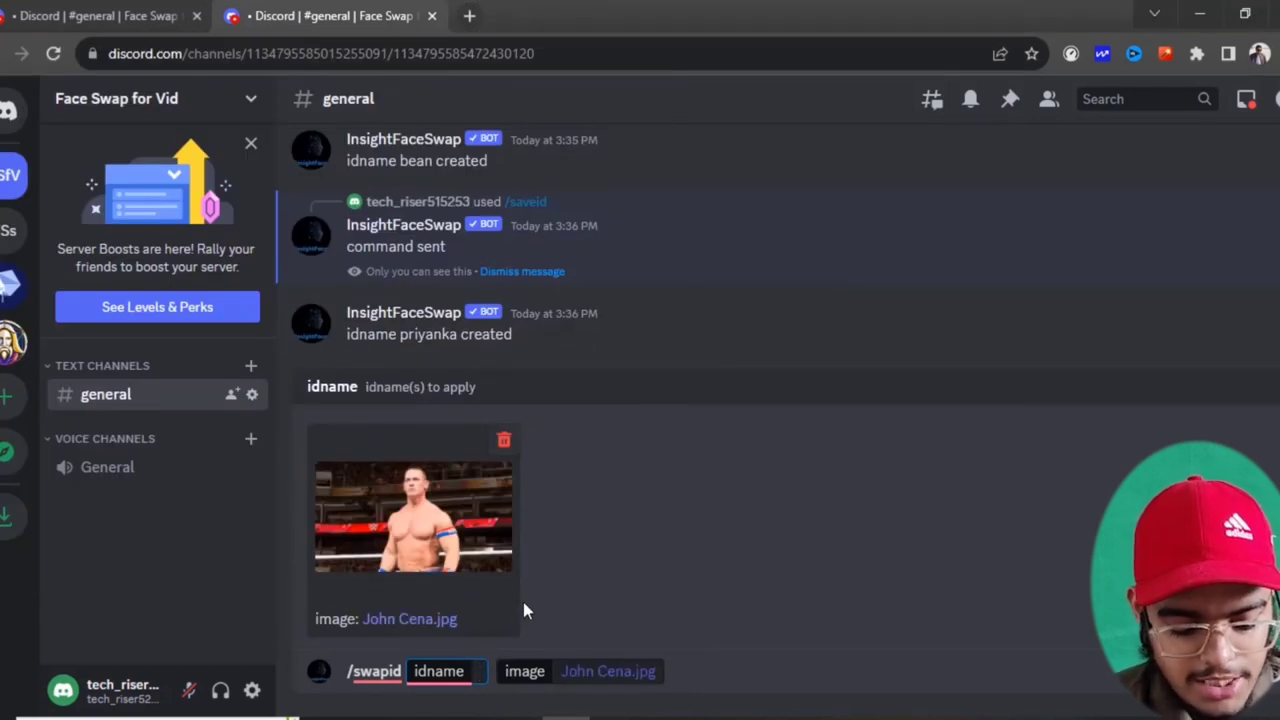
text(bean)
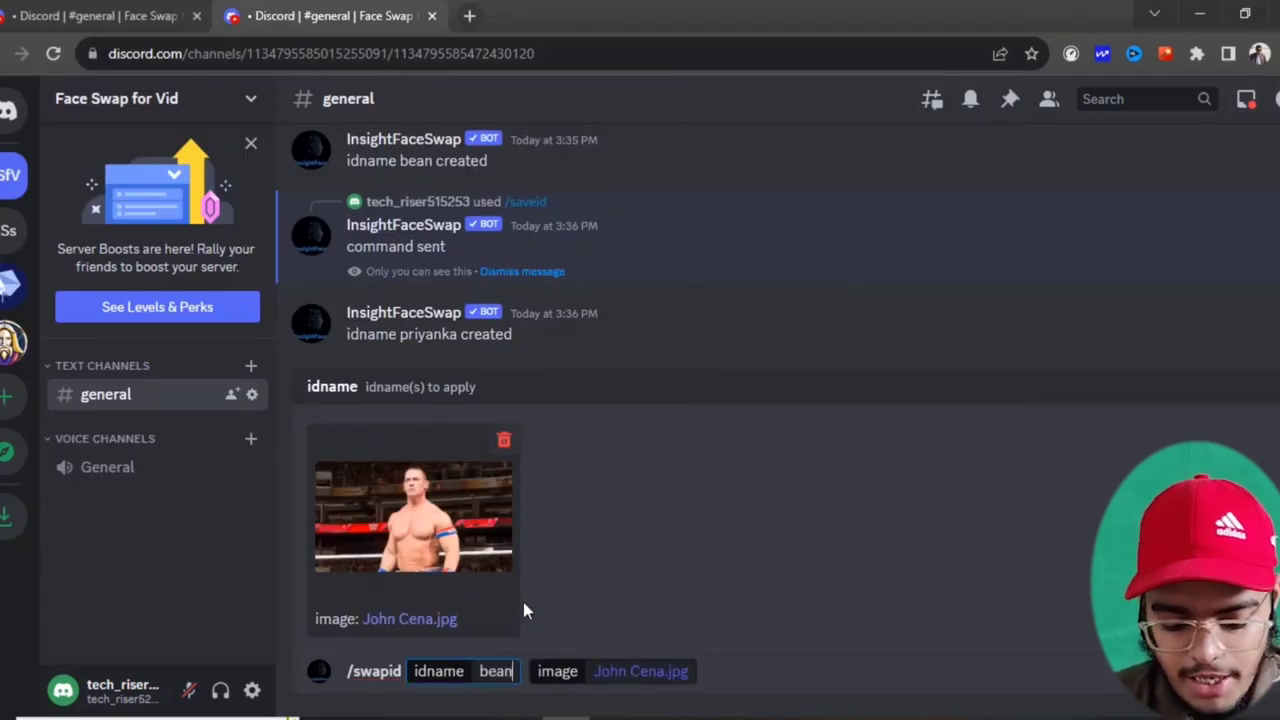
key(Return)
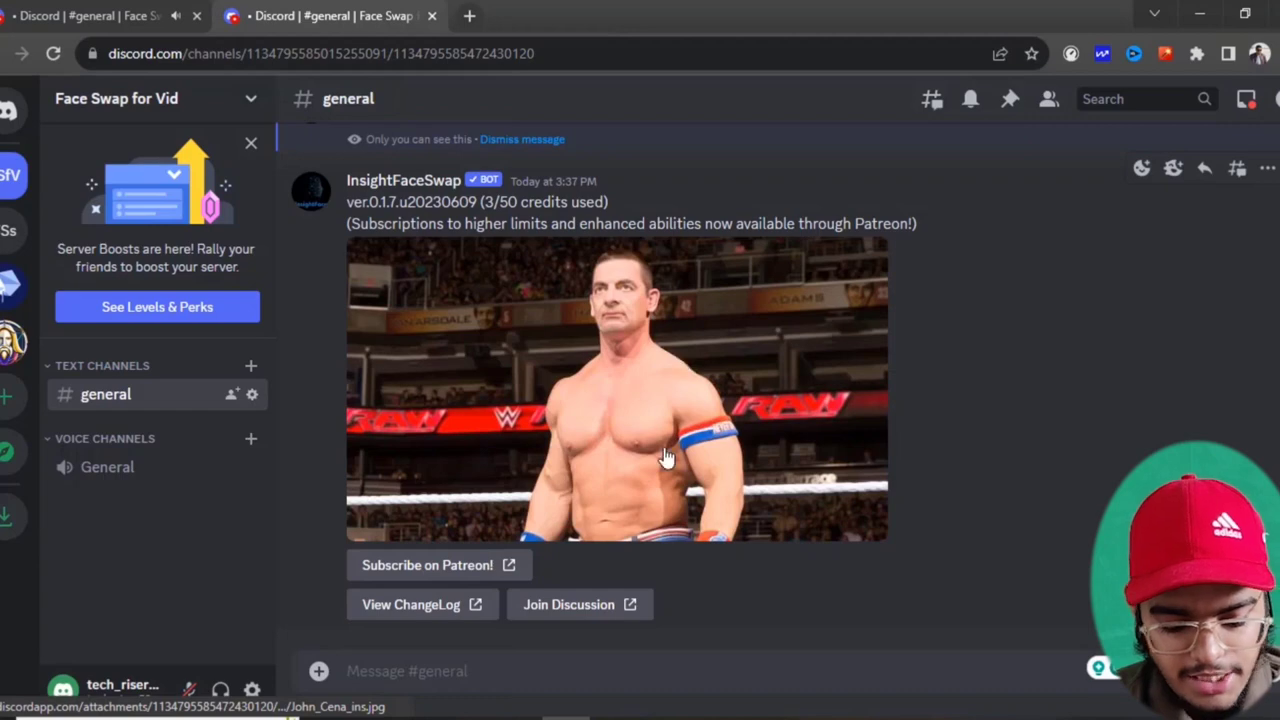
Open the swapped John_Cena_ins.jpg result in its own browser tab, then return to the Discord chat
click(714, 372)
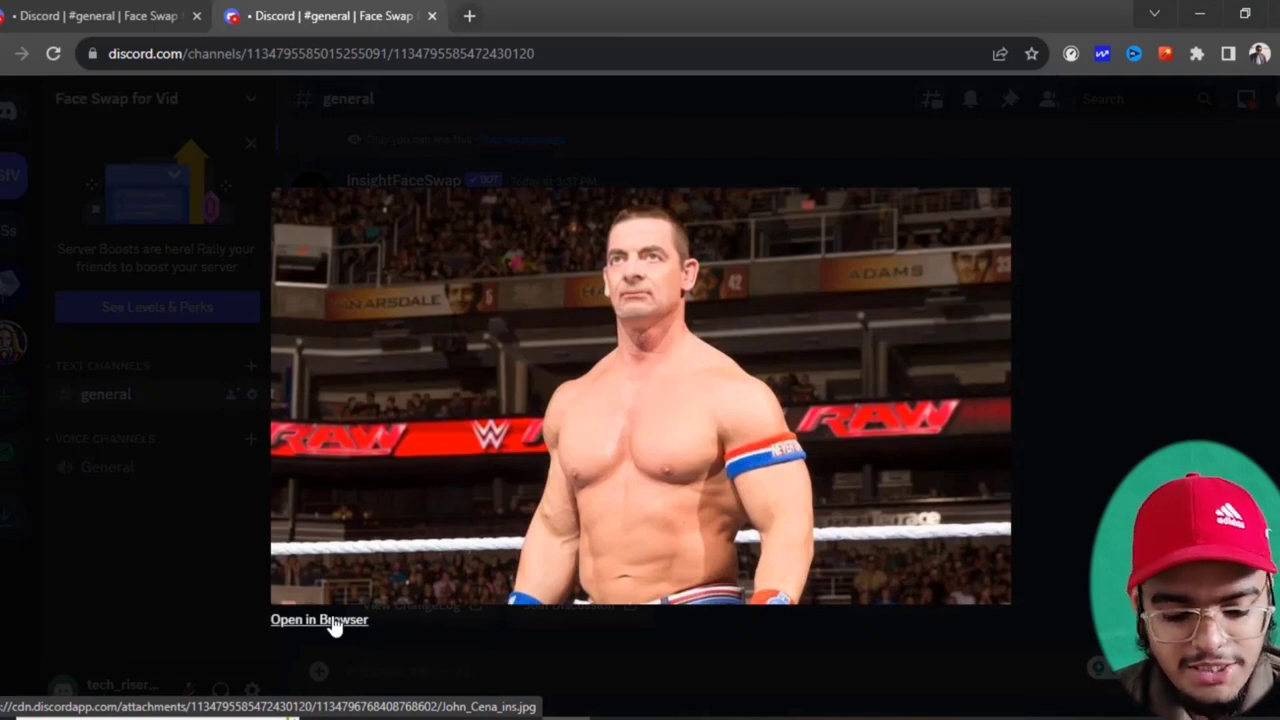
click(334, 621)
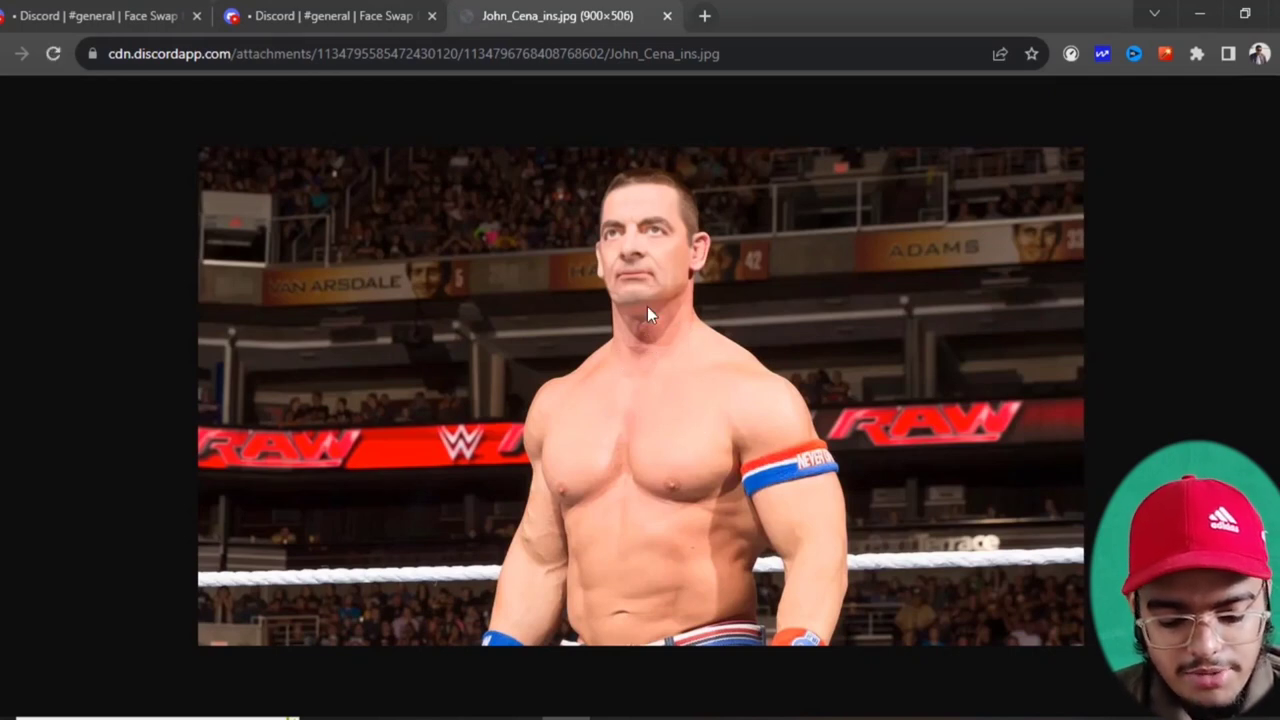
click(383, 14)
click(1129, 405)
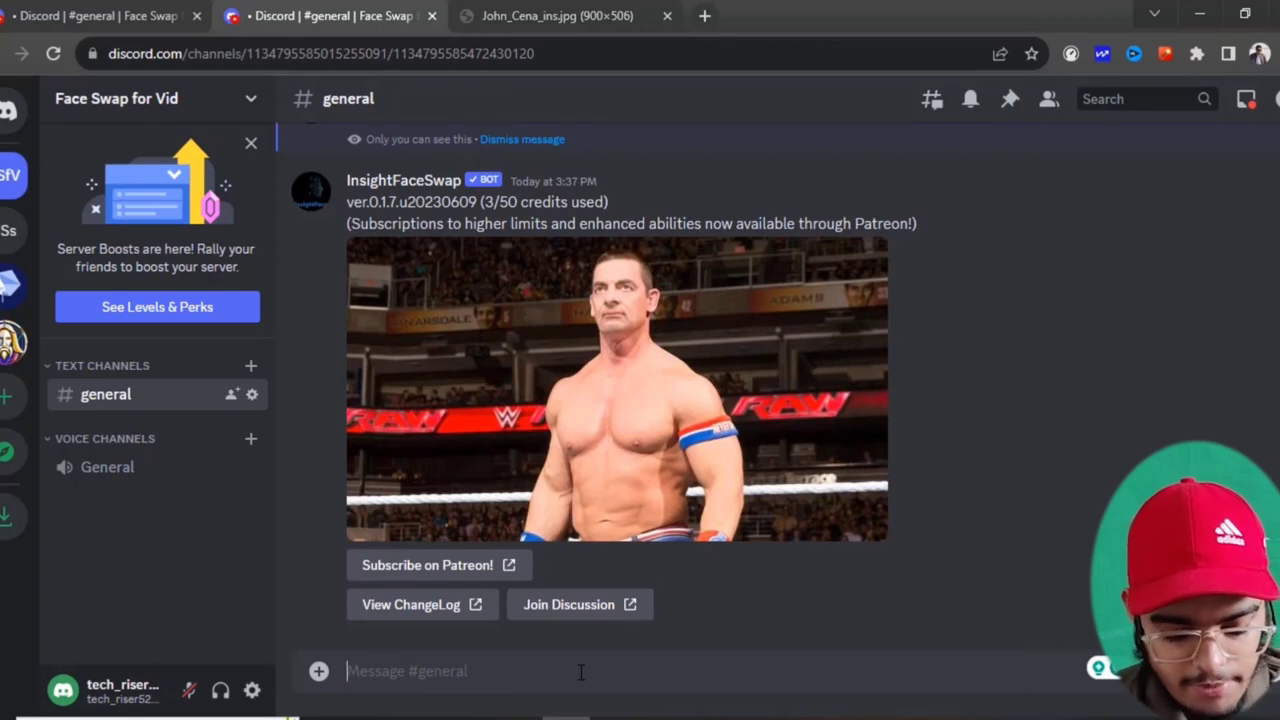
Run /swapid on Katrina Kaif.jpg using the saved priyanka face ID
text(/sw)
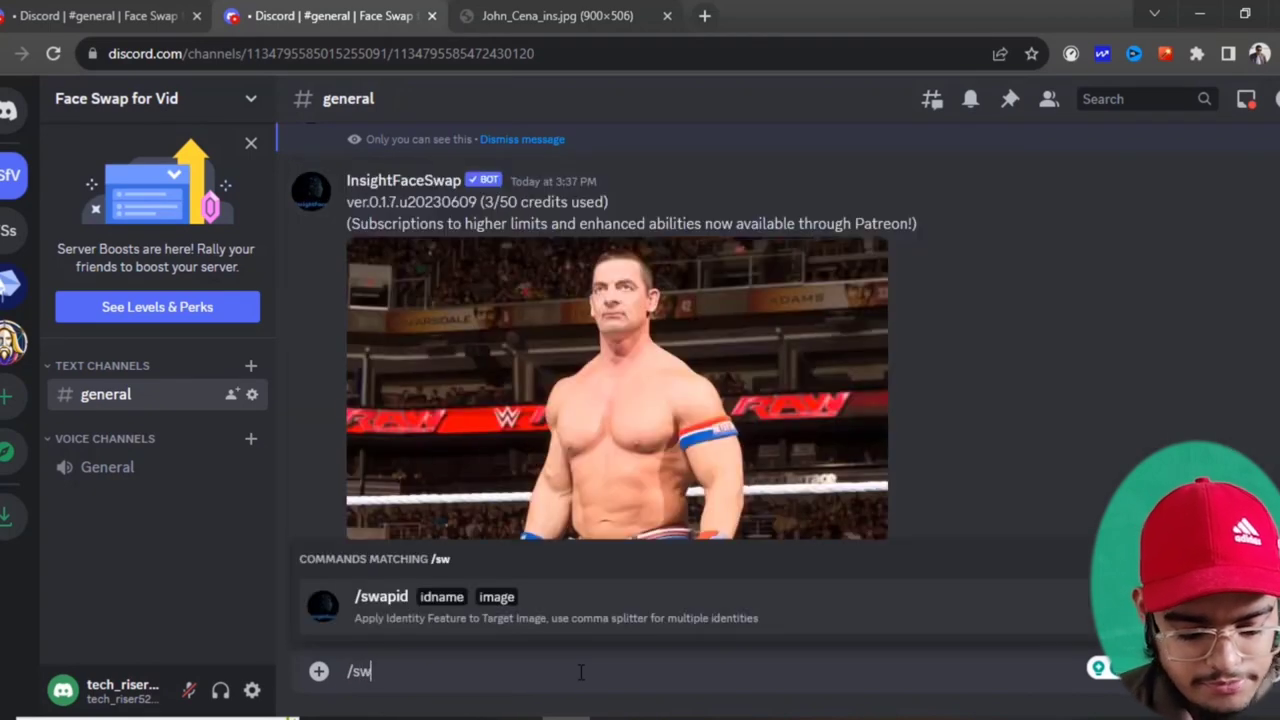
key(BackSpace)
key(BackSpace)
text(sw)
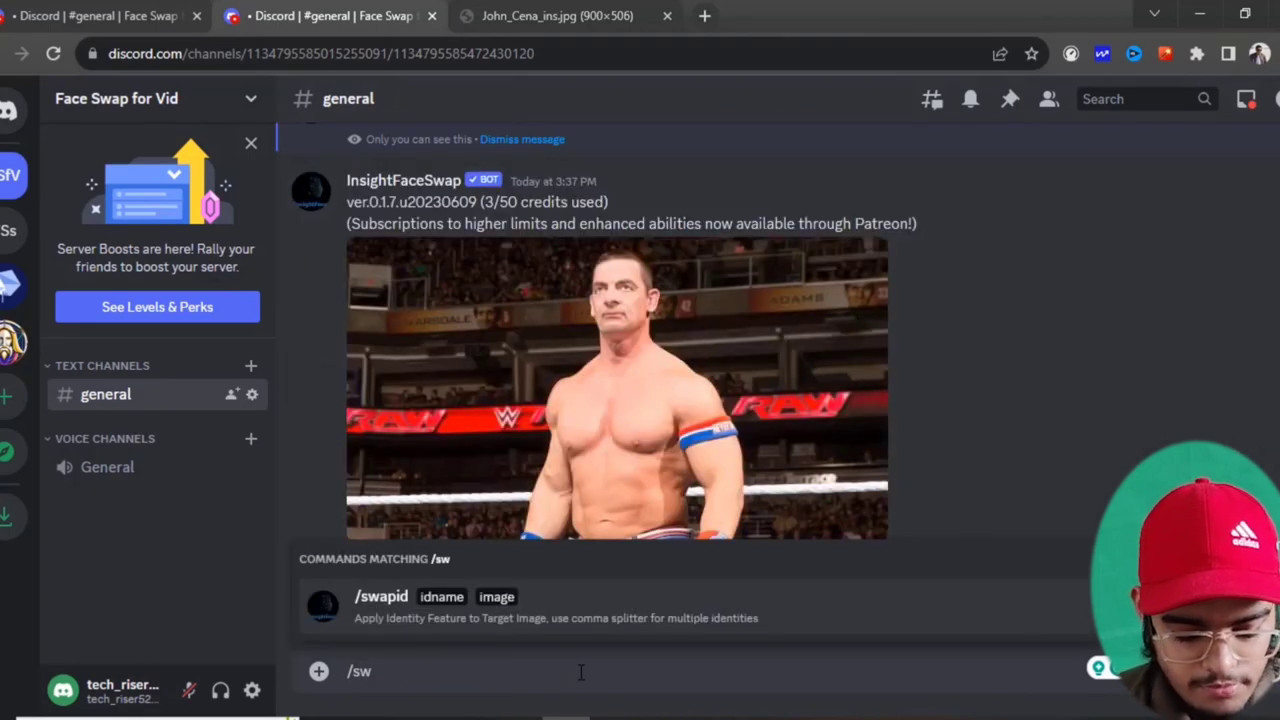
key(Return)
click(415, 530)
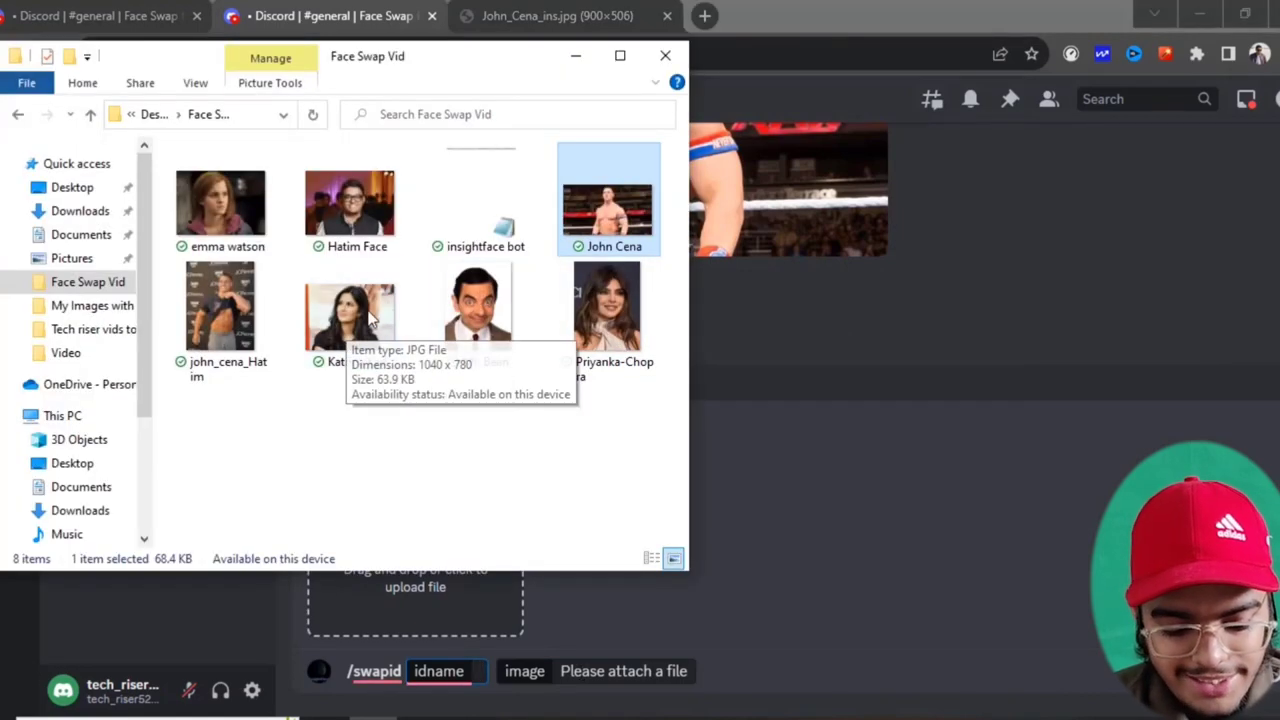
drag(350, 315, 451, 600)
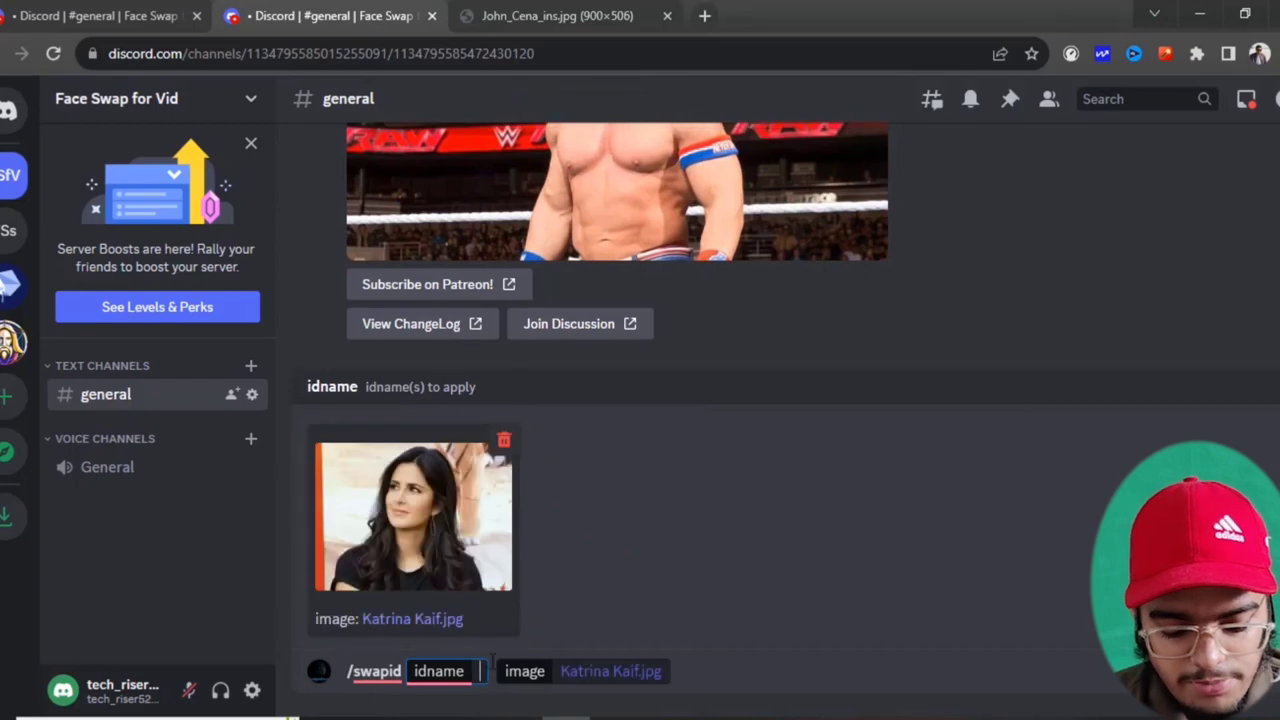
text(priyanka)
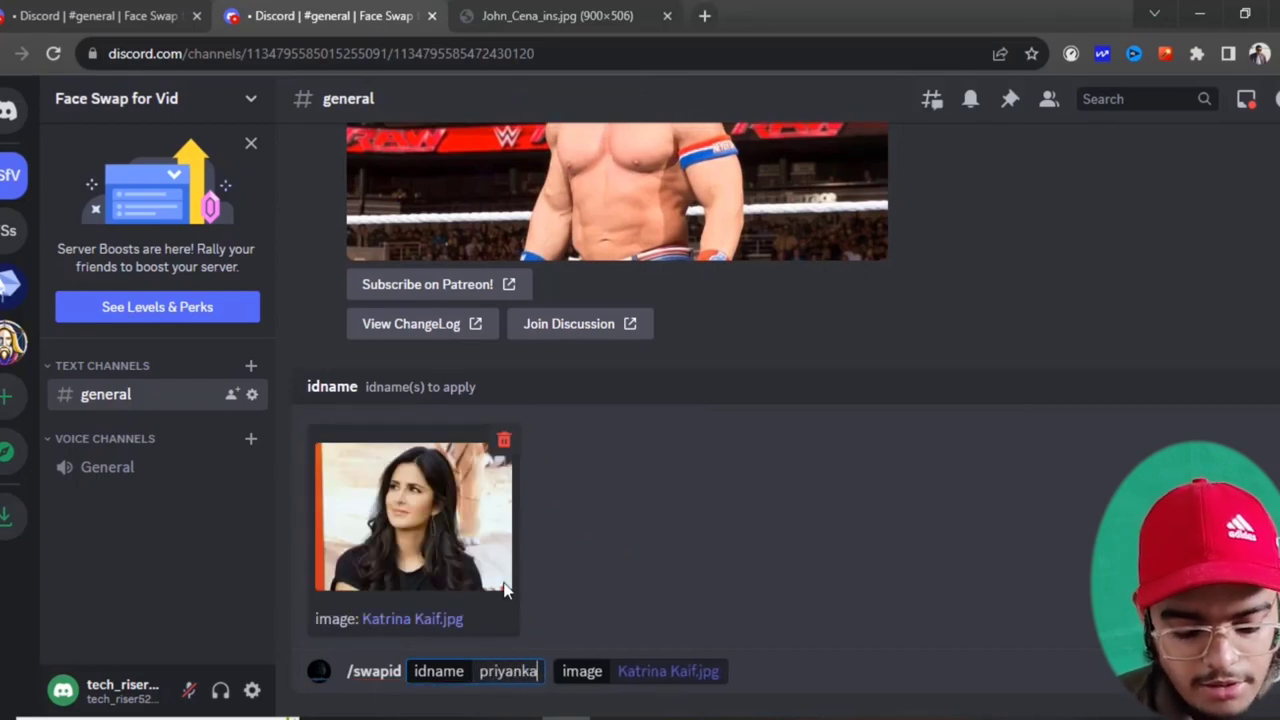
key(Return)
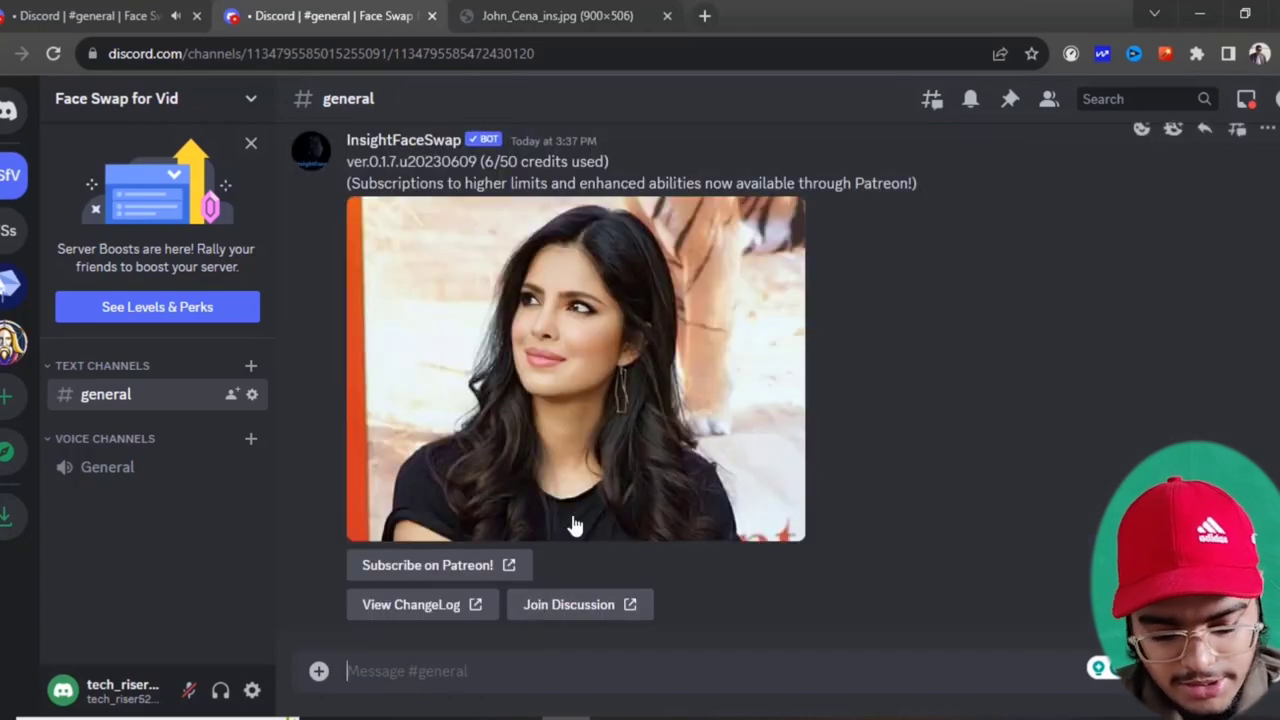
View Katrina_Kaif_ins.jpg full size in the browser, toggle its zoom, then close both result tabs
click(618, 390)
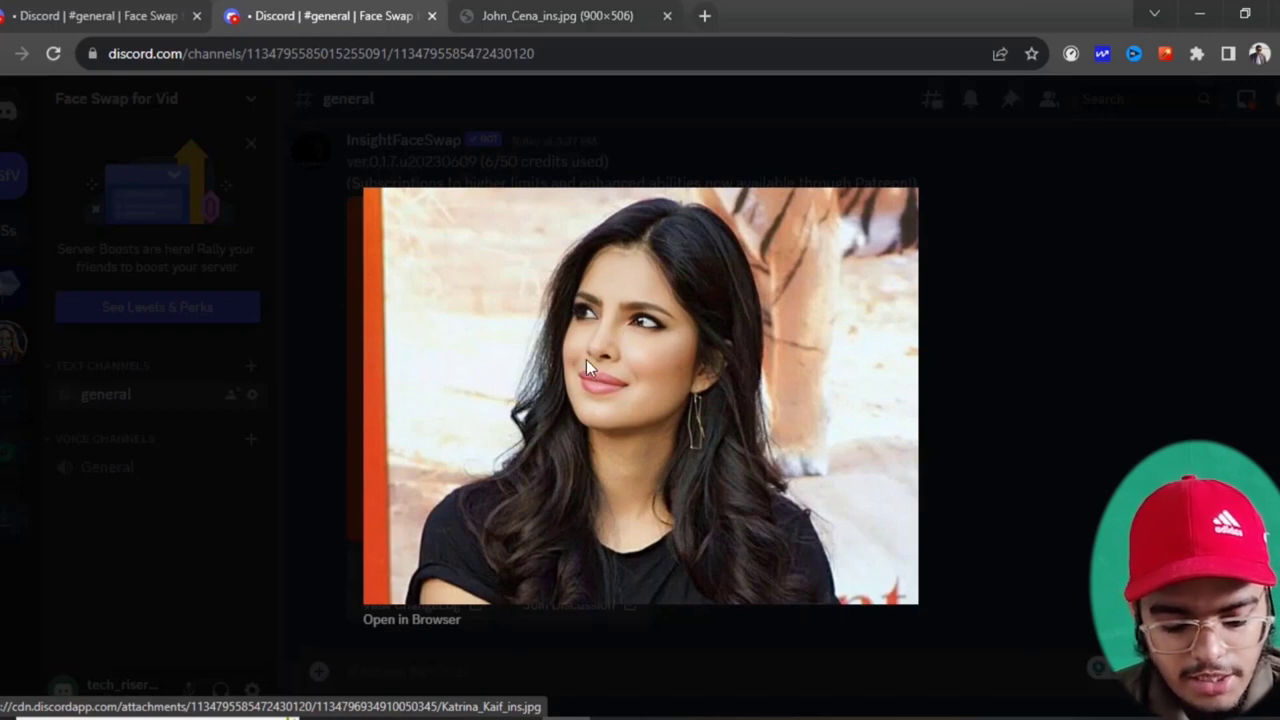
click(418, 619)
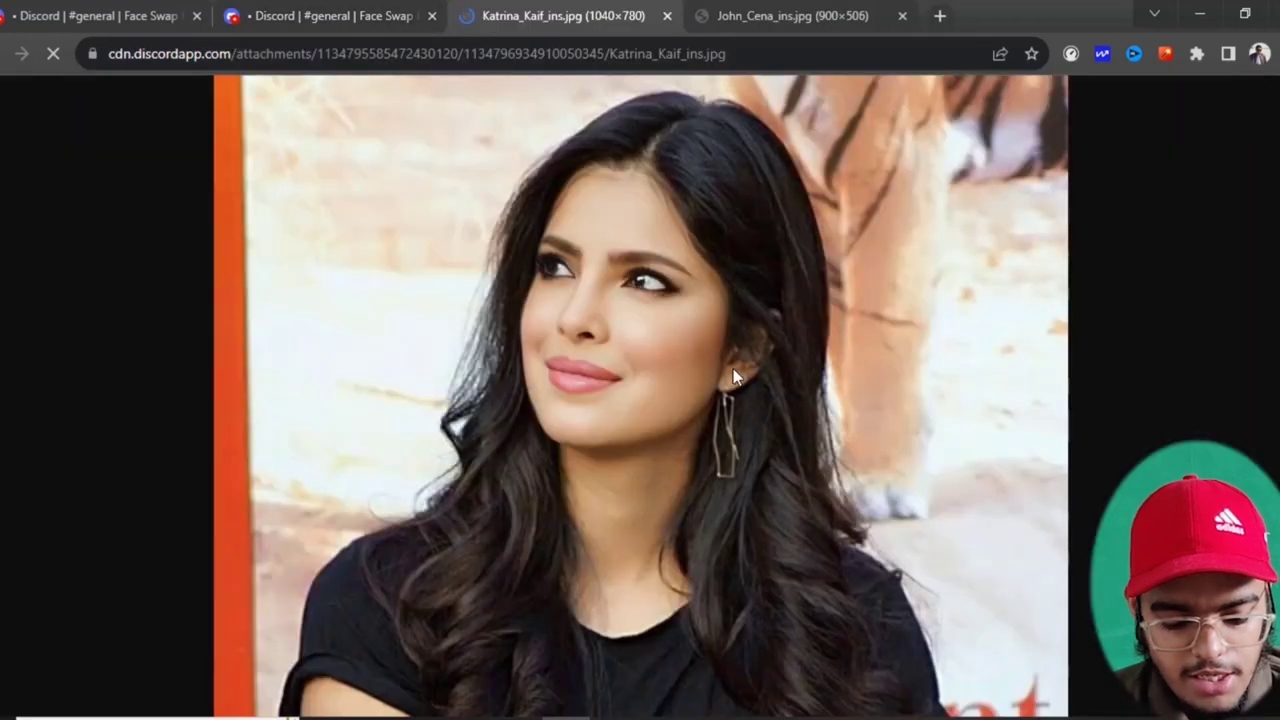
click(616, 285)
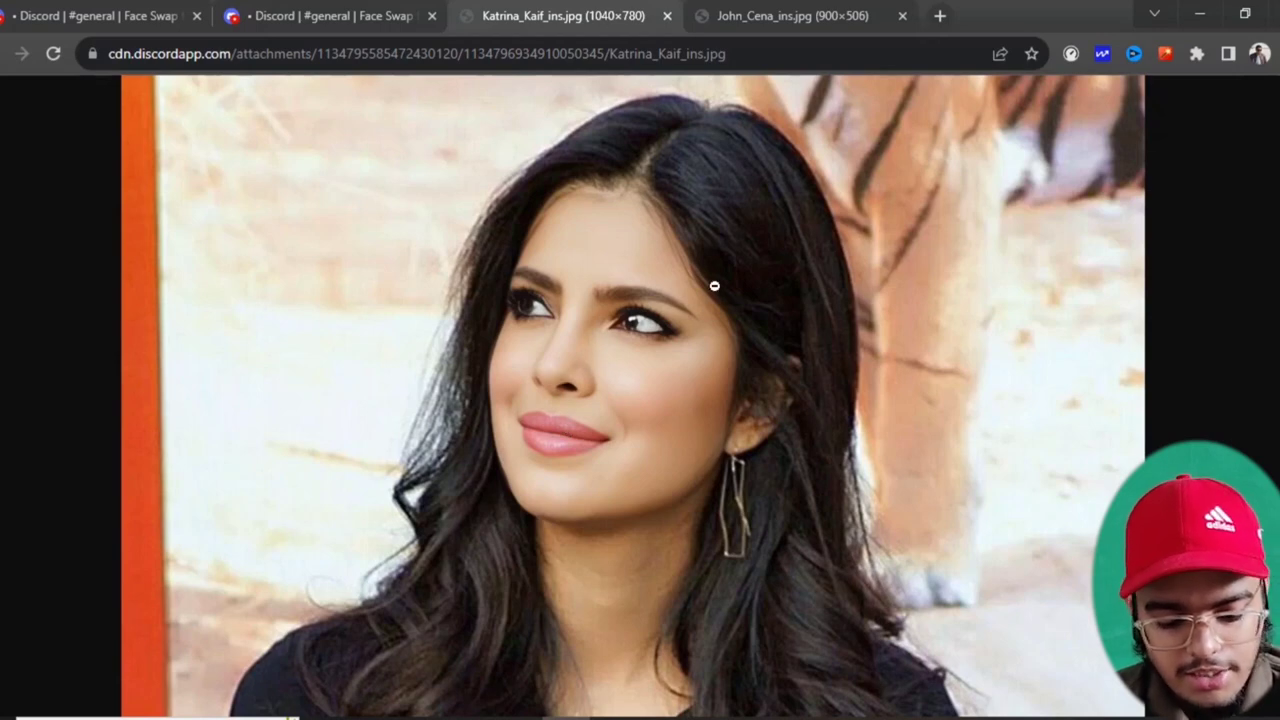
click(677, 523)
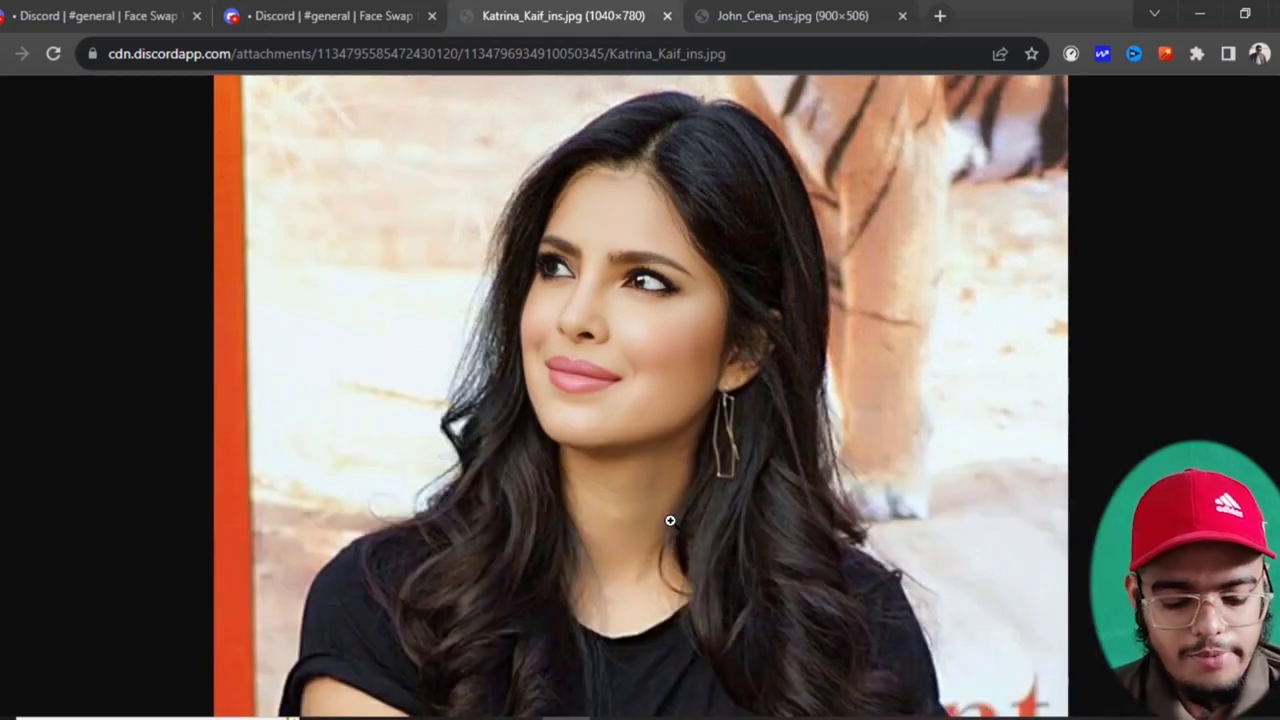
click(667, 16)
click(667, 16)
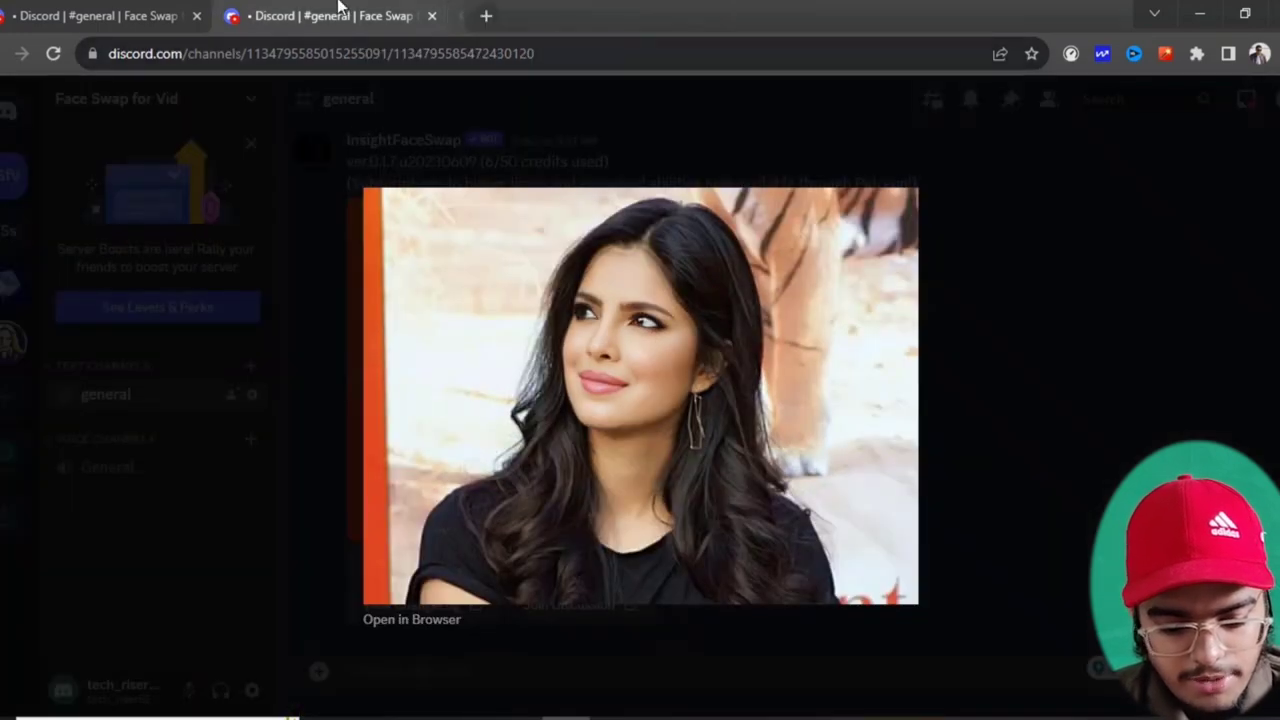
click(974, 214)
click(585, 680)
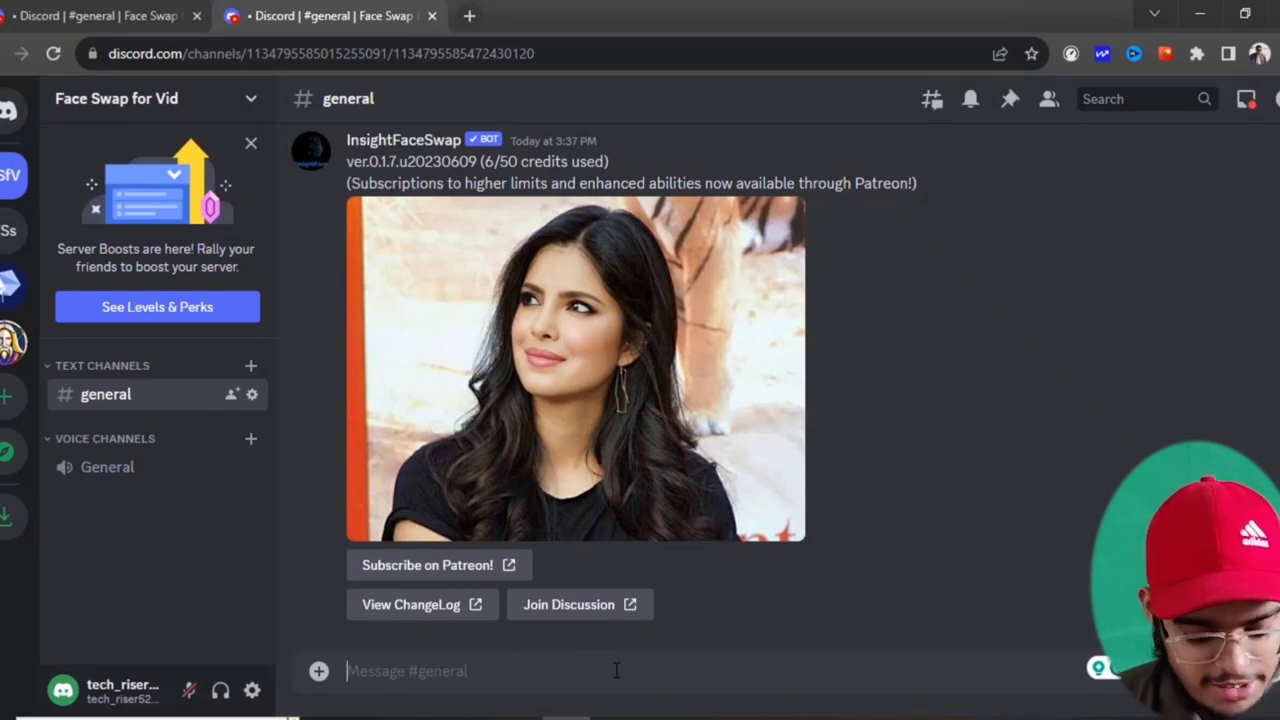
Run /swapid on John Cena.jpg using the saved hatim face ID
text(/wa)
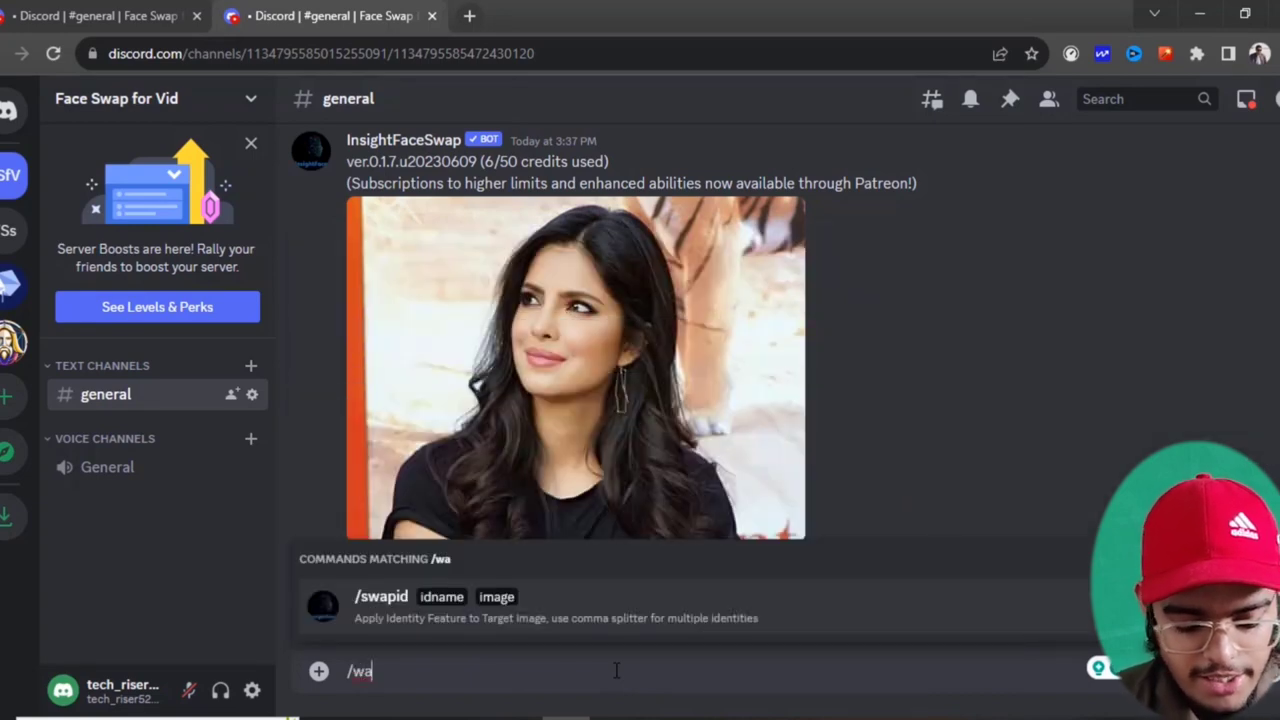
key(Return)
key(alt+Tab)
mouse_move(608, 210)
mouse_down()
mouse_move(460, 600)
mouse_move(486, 634)
mouse_up()
text(ha)
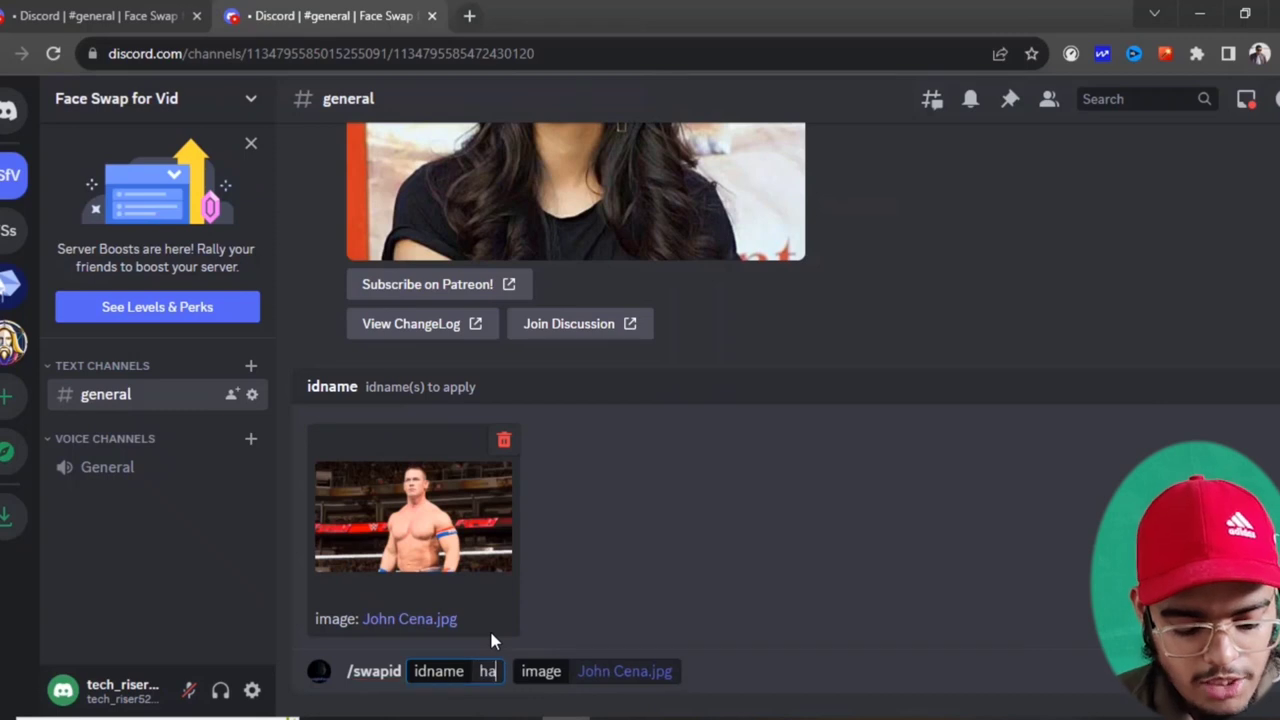
text(tim)
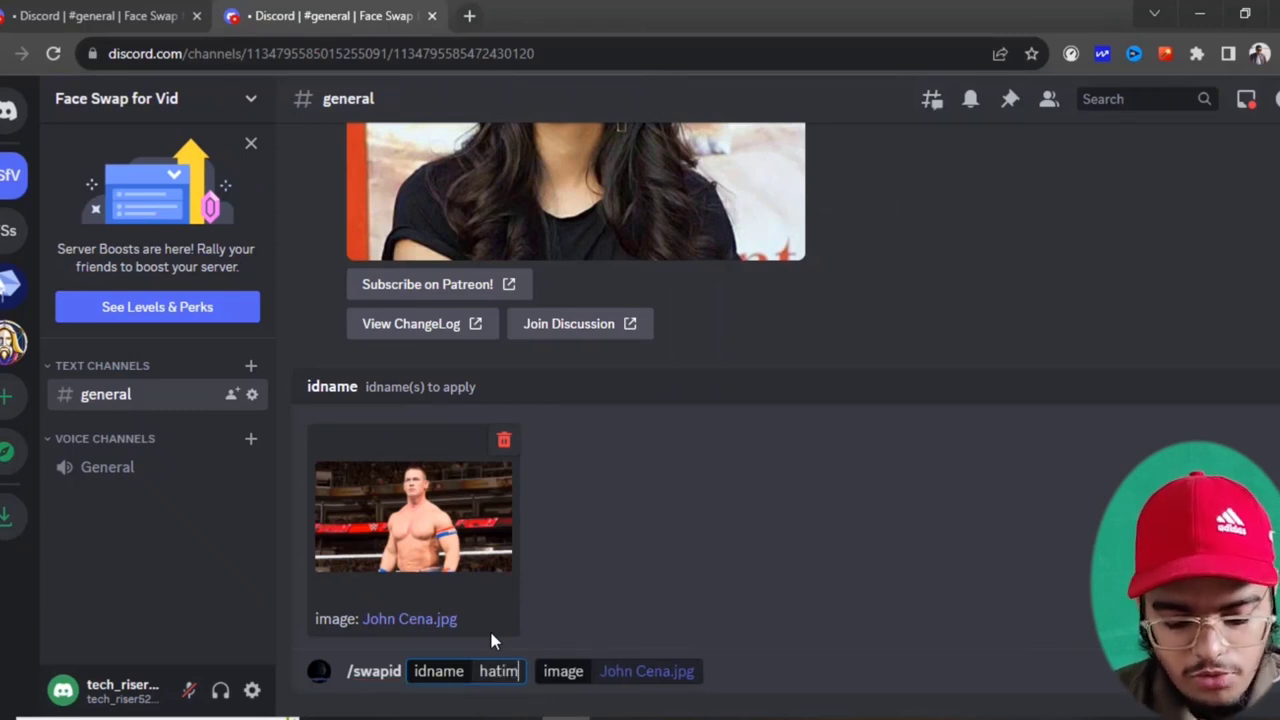
key(Return)
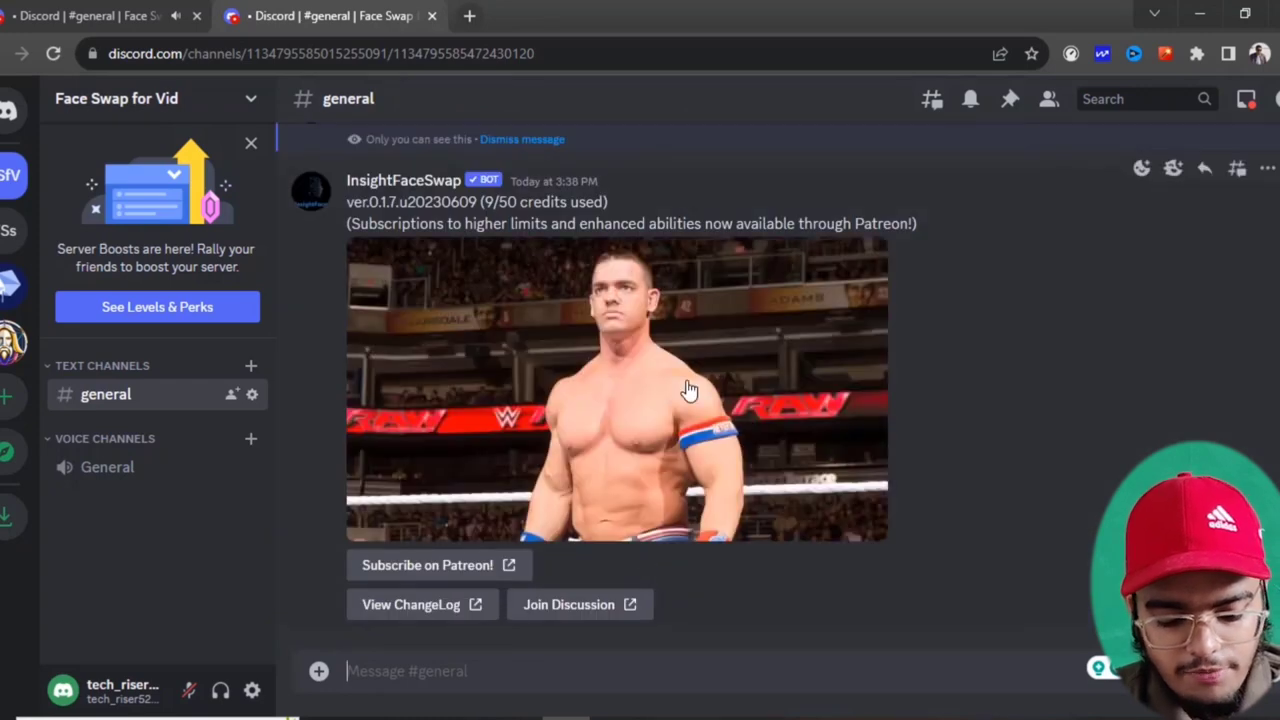
Open the hatim-swapped John_Cena_ins.jpg in a new browser tab, then return to Discord
click(595, 372)
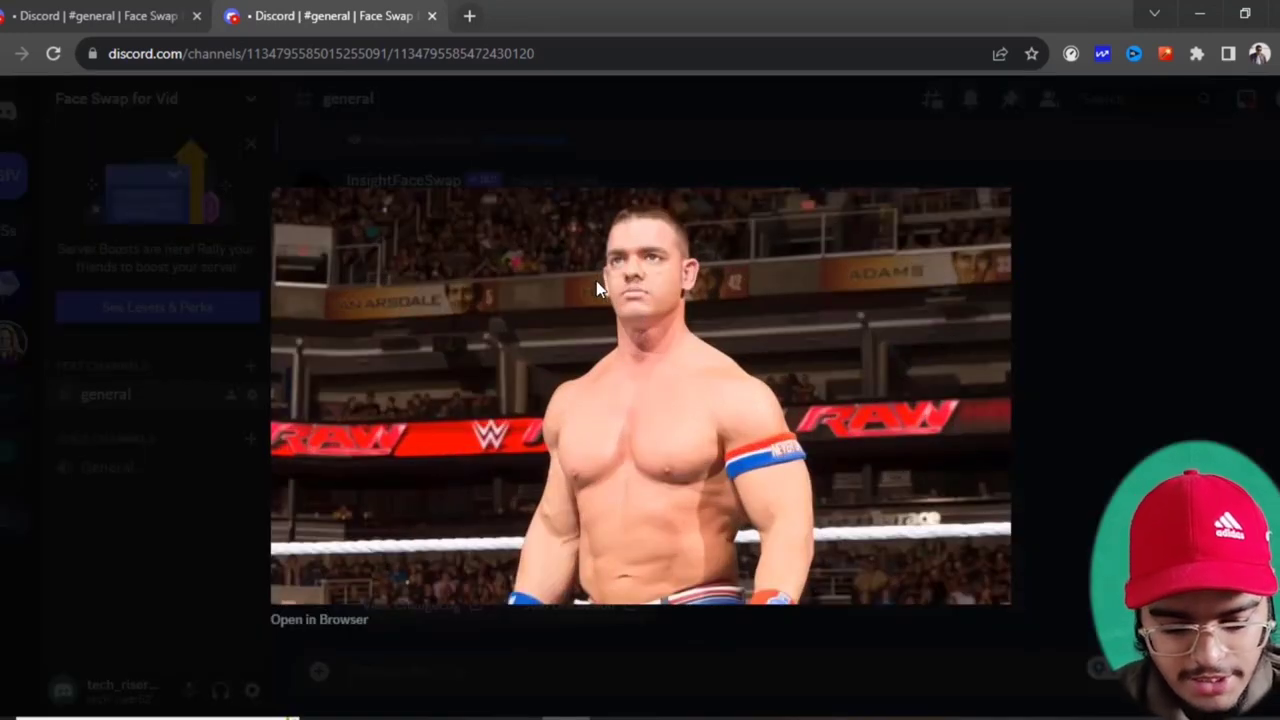
click(355, 620)
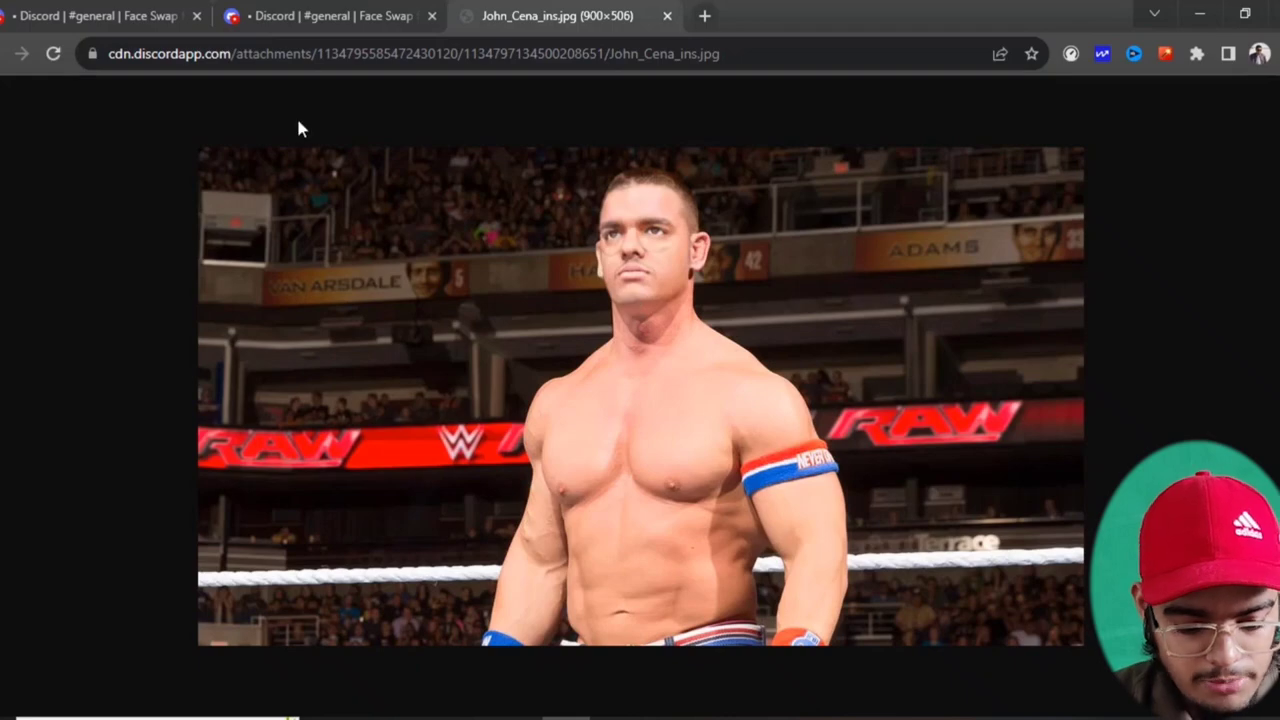
click(335, 16)
Close the image viewer and scroll back through earlier face-swap results, then down to the newest
click(1003, 180)
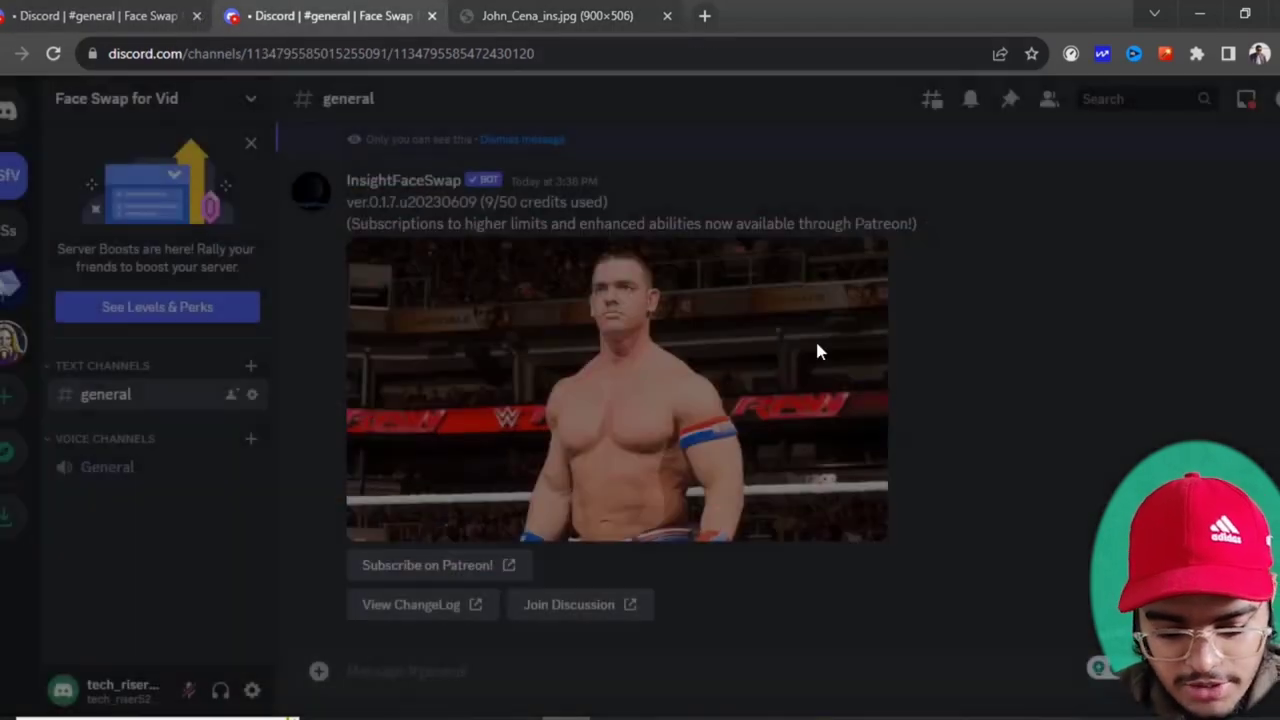
scroll(700, 400, up, 10)
scroll(700, 407, up, 3)
scroll(700, 400, up, 5)
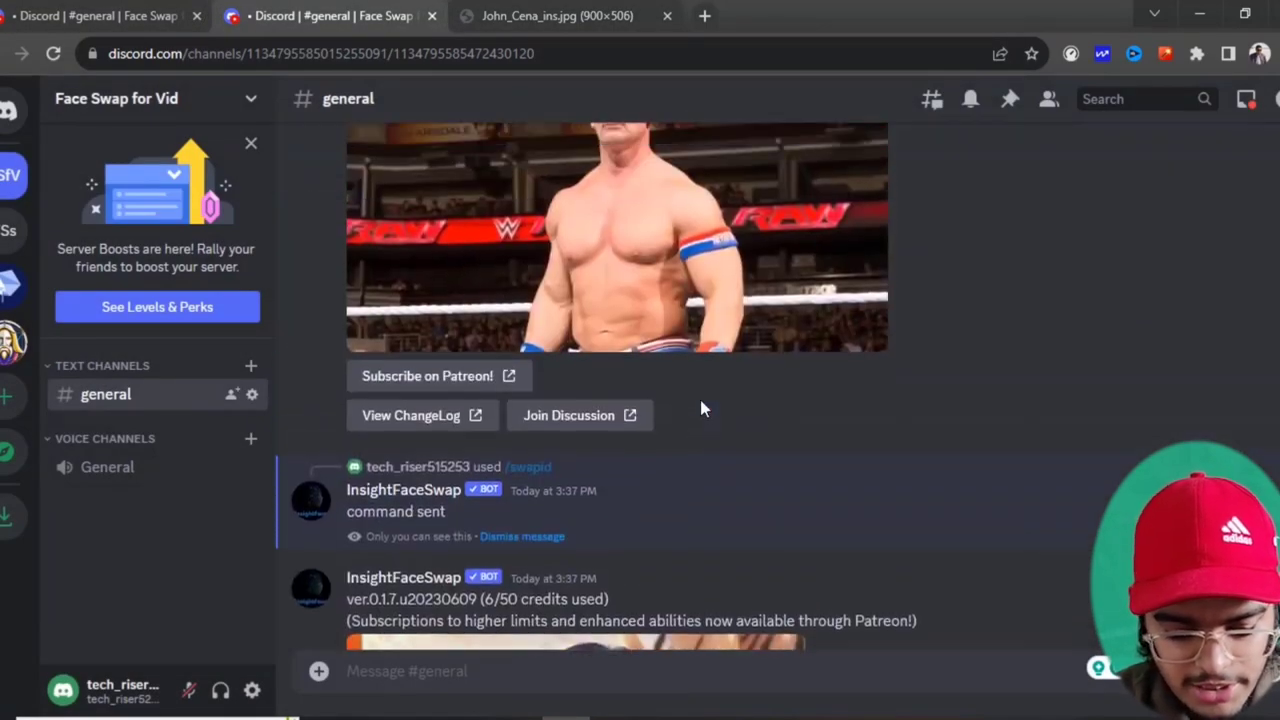
scroll(699, 395, up, 5)
scroll(700, 394, up, 5)
scroll(700, 395, up, 3)
scroll(700, 400, down, 5)
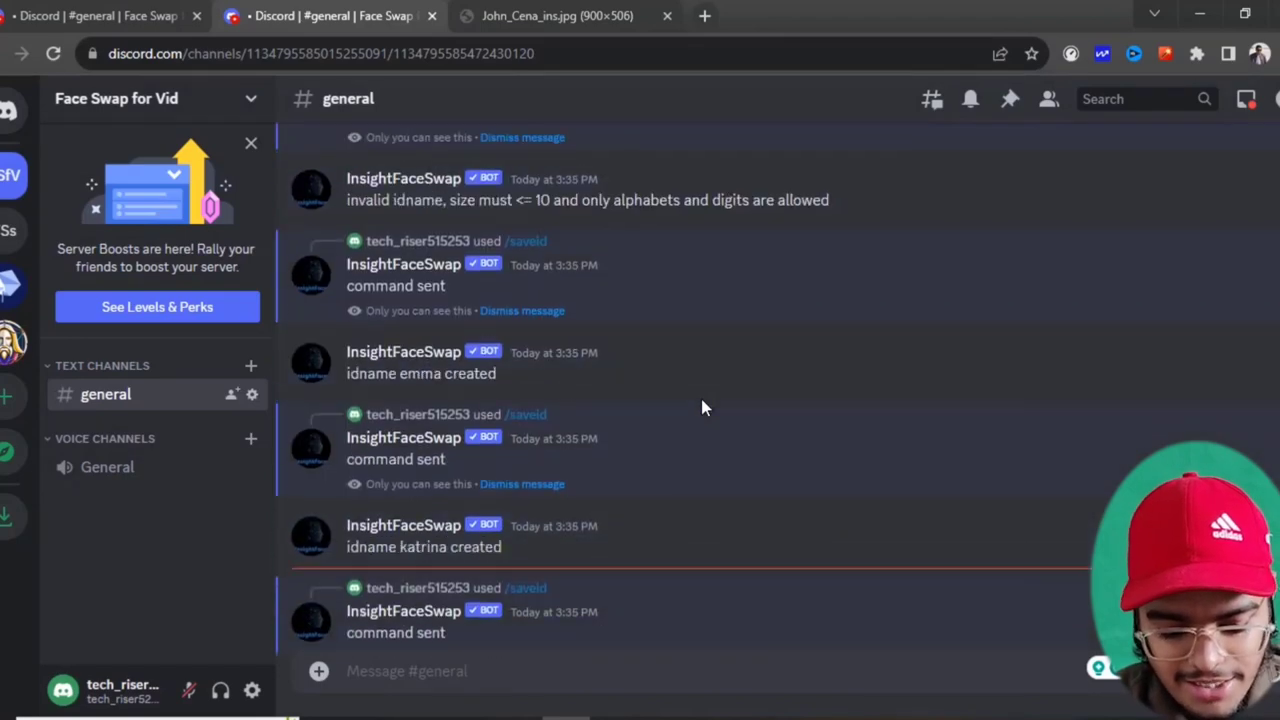
scroll(700, 400, down, 5)
scroll(700, 400, down, 5)
scroll(600, 520, down, 2)
scroll(509, 645, down, 1)
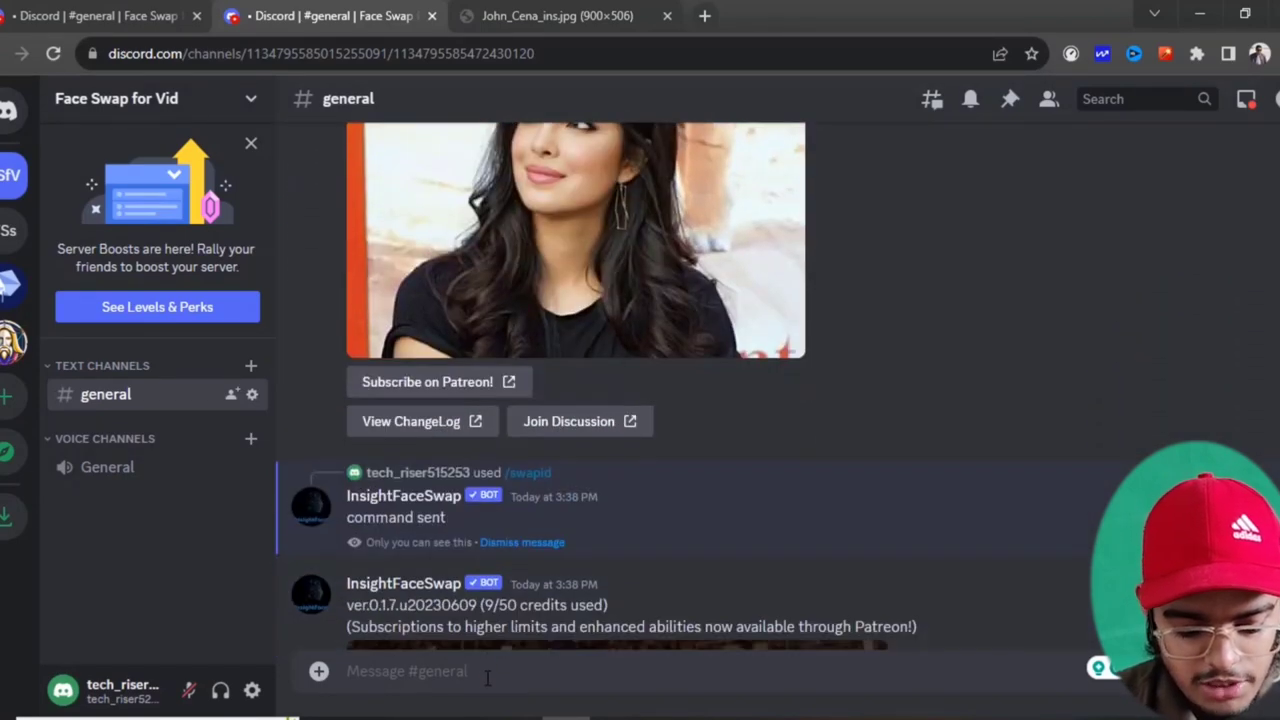
scroll(500, 650, down, 1)
scroll(485, 660, down, 3)
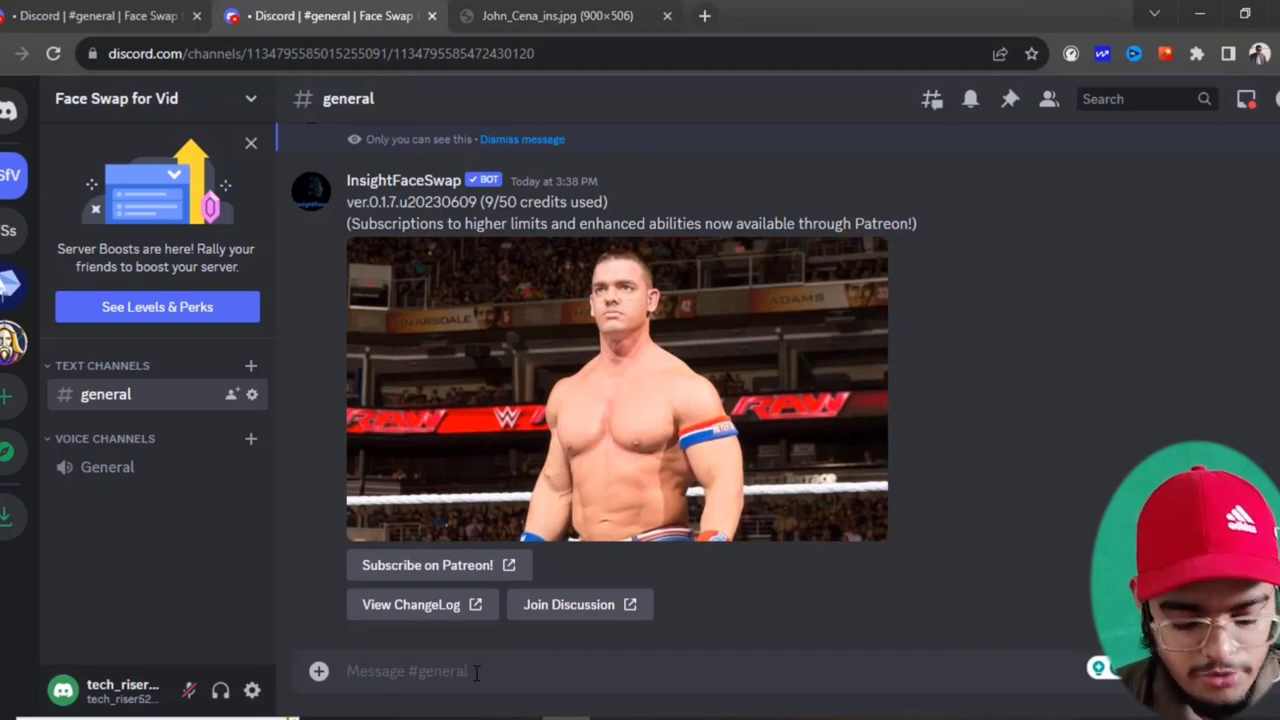
Run /listid to show saved IDs hatim, emma, katrina, bean and priyanka, highlighting the list
text(/li)
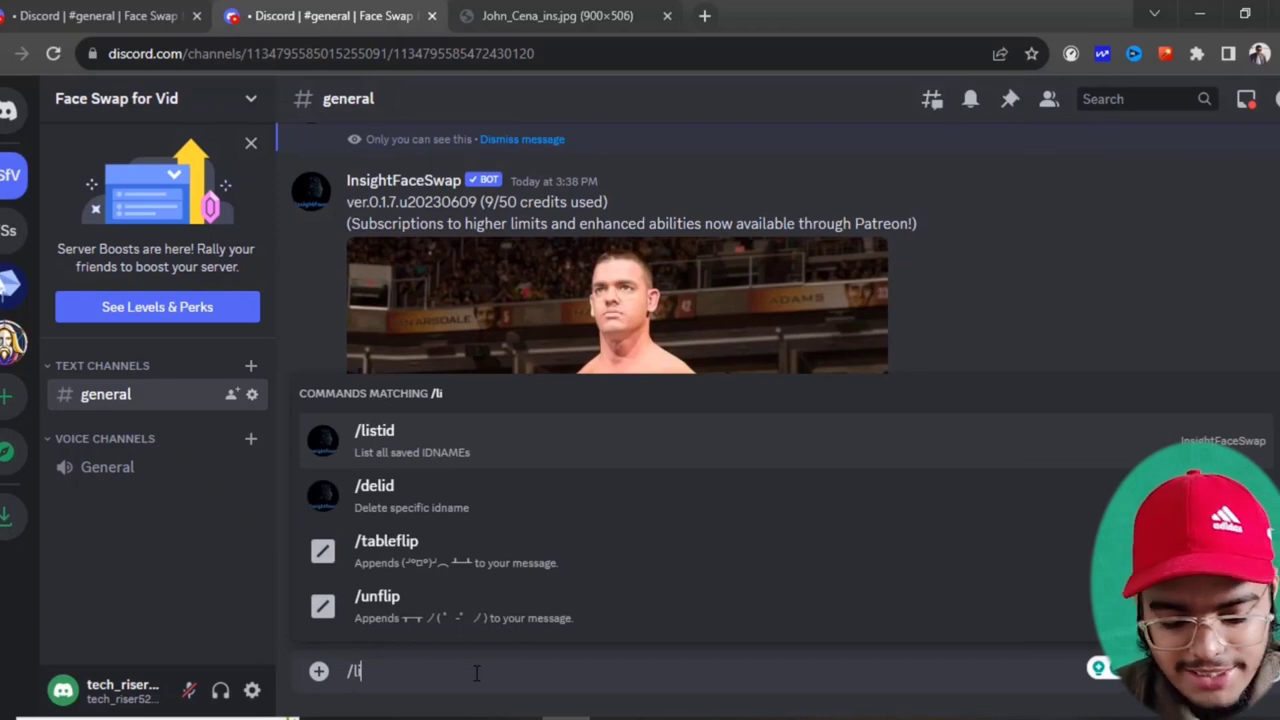
key(Return)
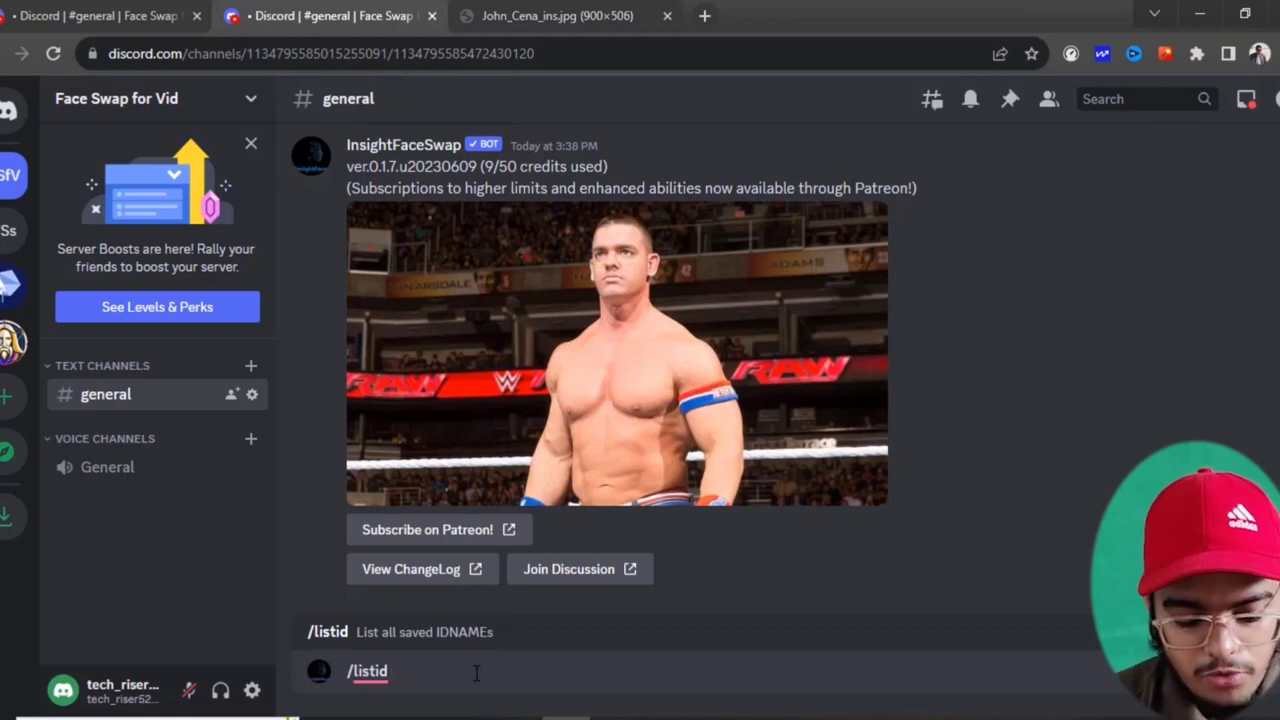
key(Return)
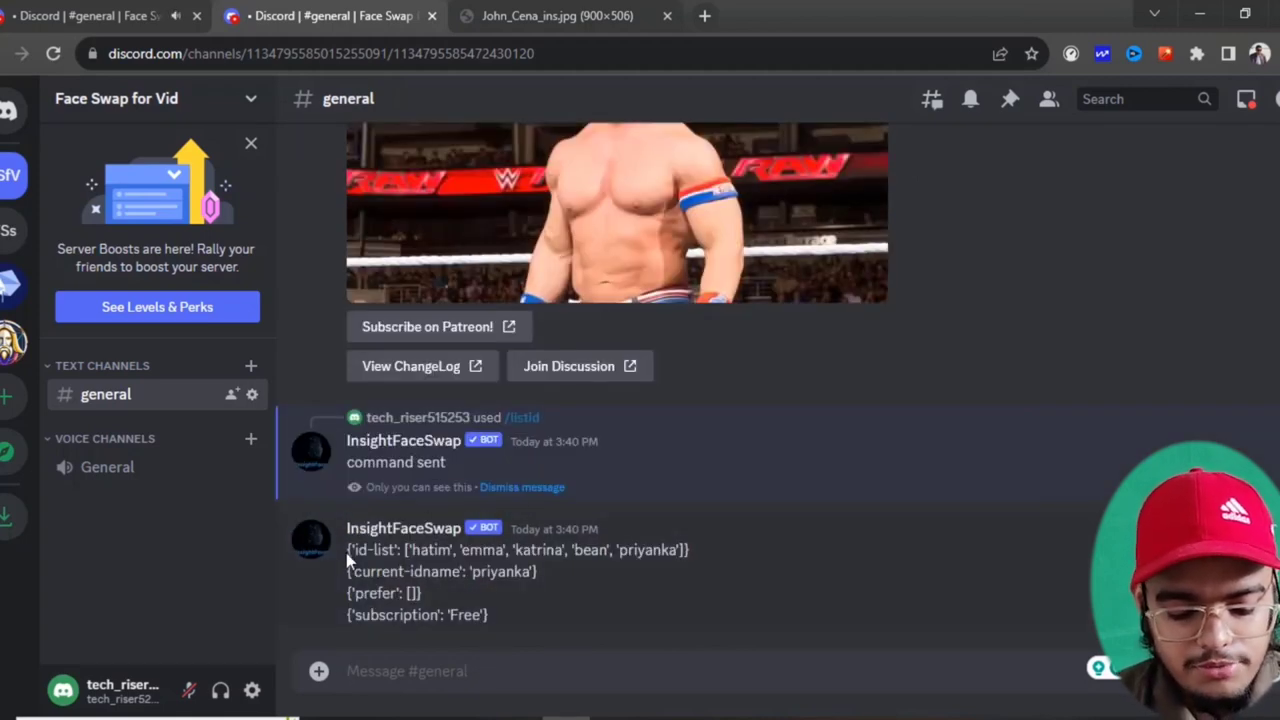
drag(350, 550, 696, 550)
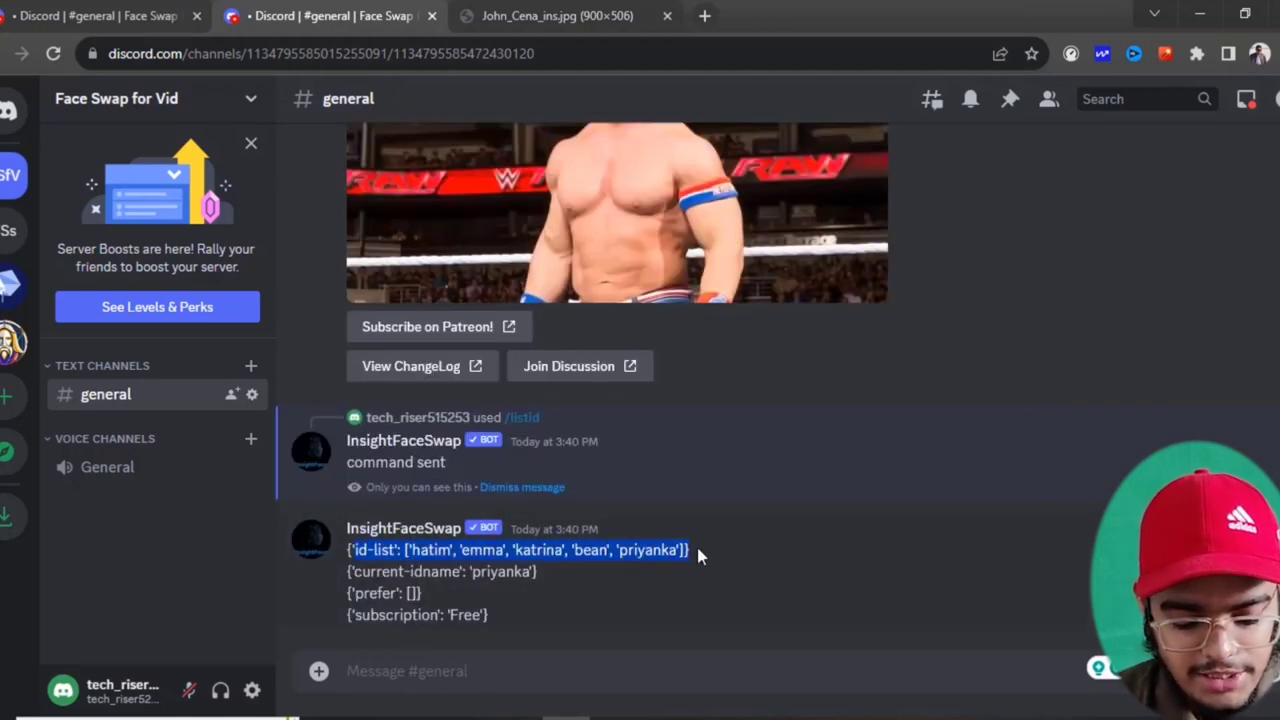
click(710, 580)
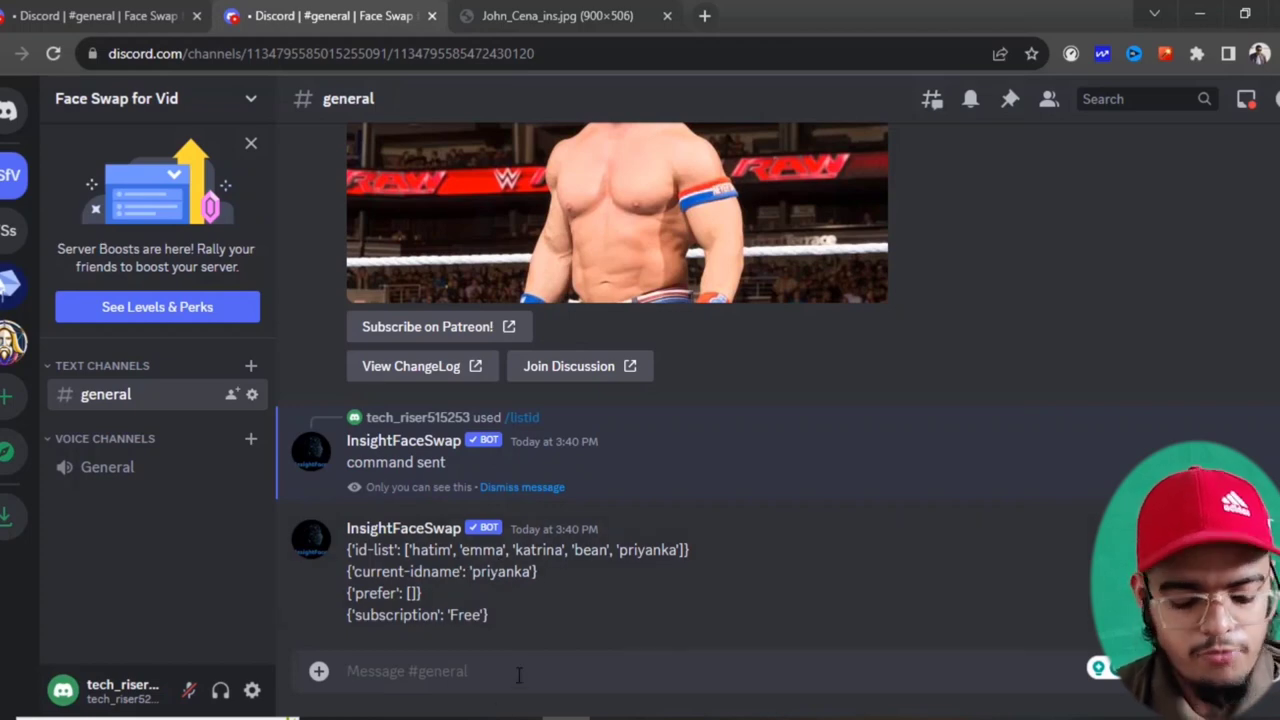
Run /swapid on Priyanka-Chopra.jpeg using the saved emma face ID
text(/)
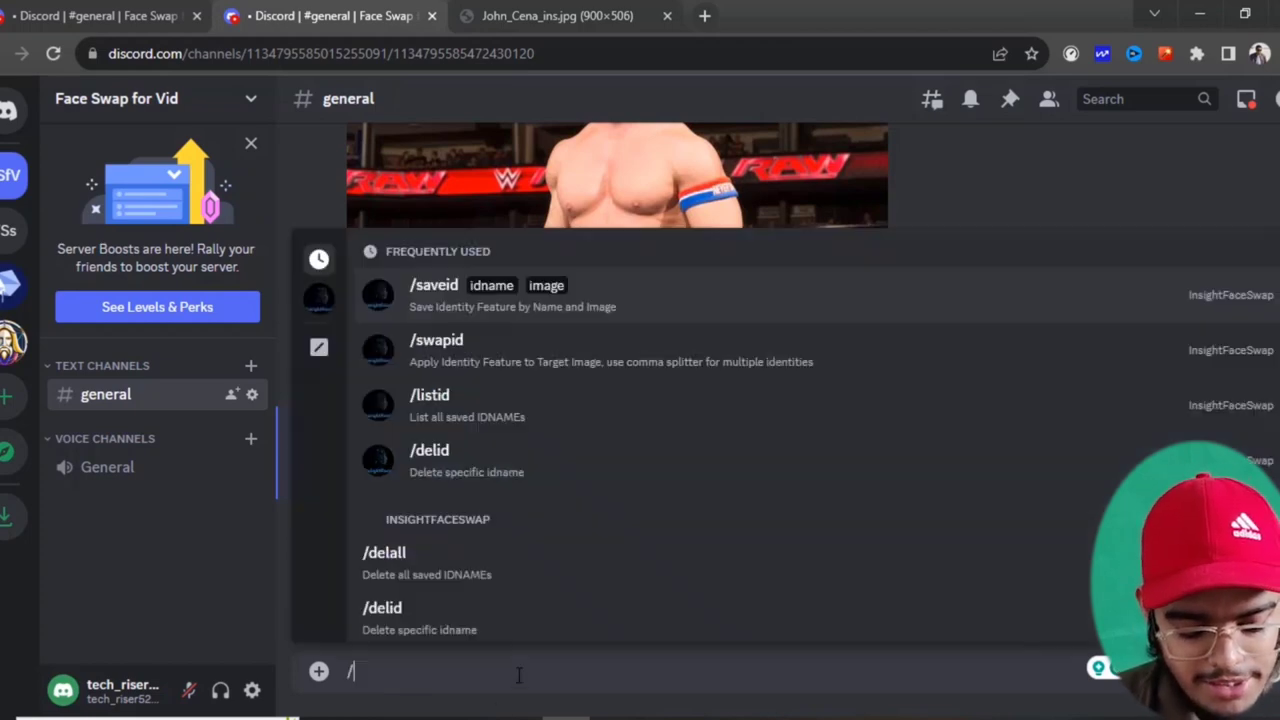
text(sw)
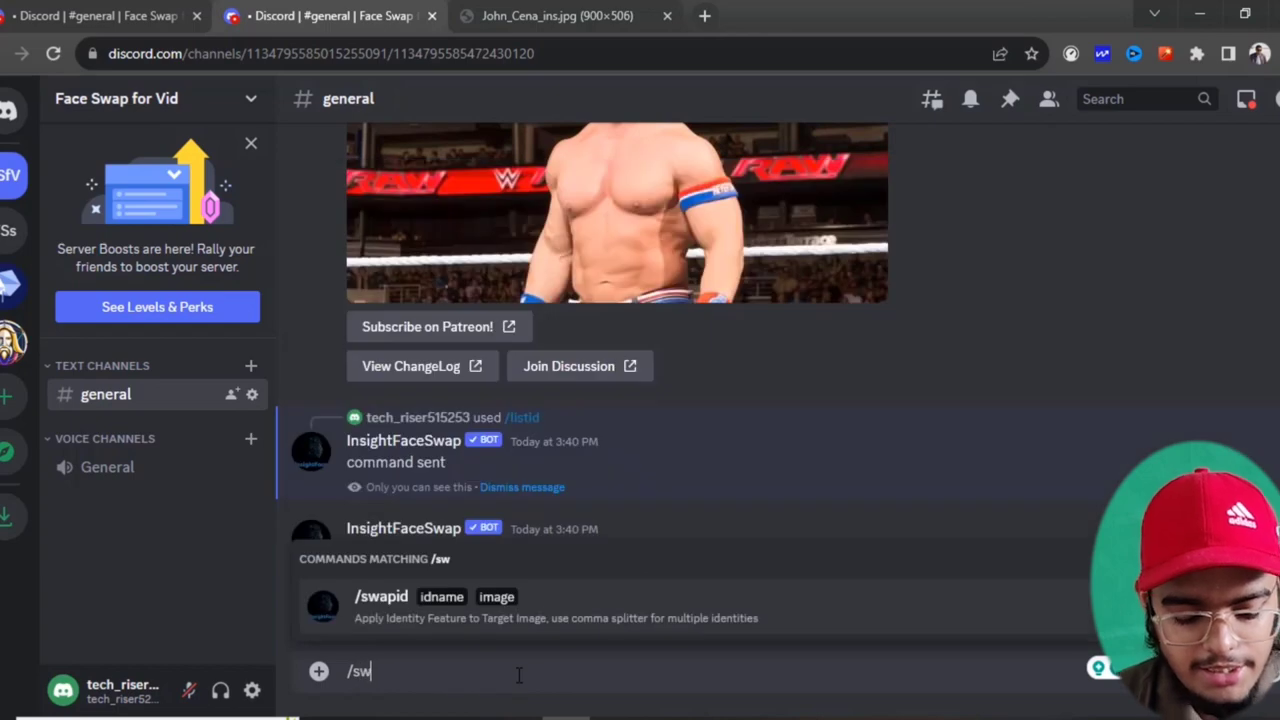
key(Return)
click(463, 440)
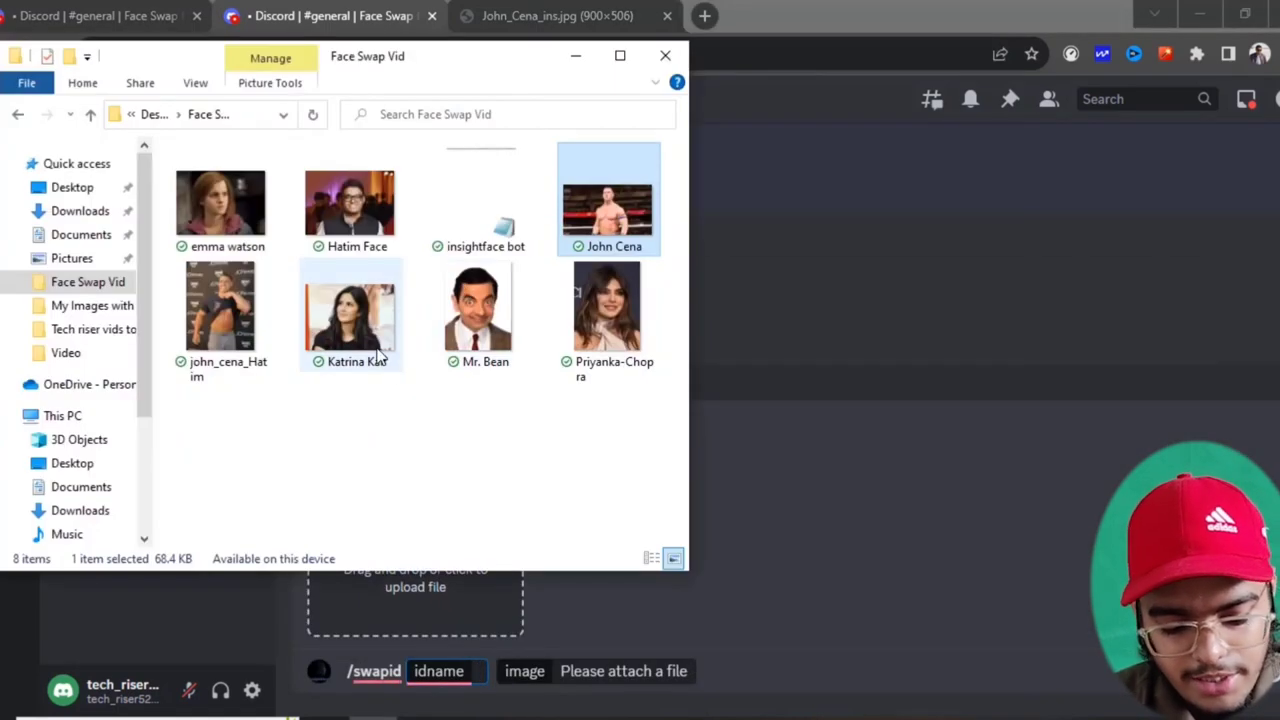
drag(605, 320, 477, 611)
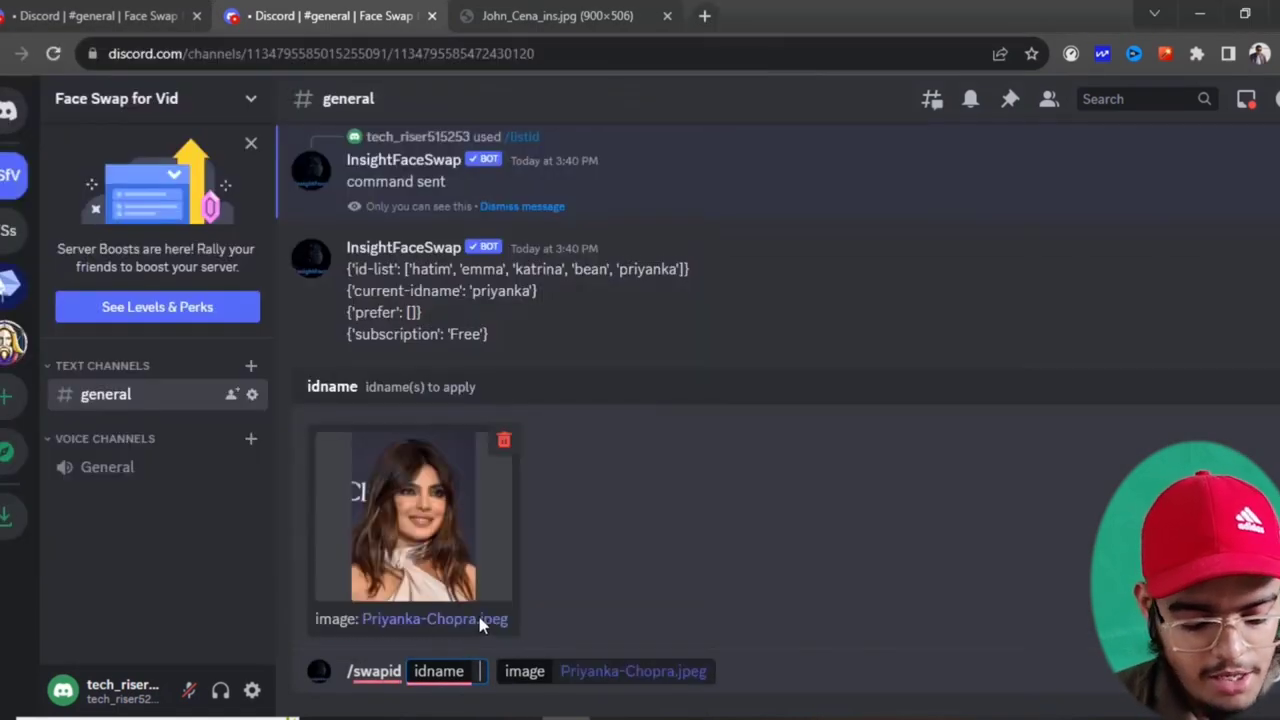
text(emma)
key(Return)
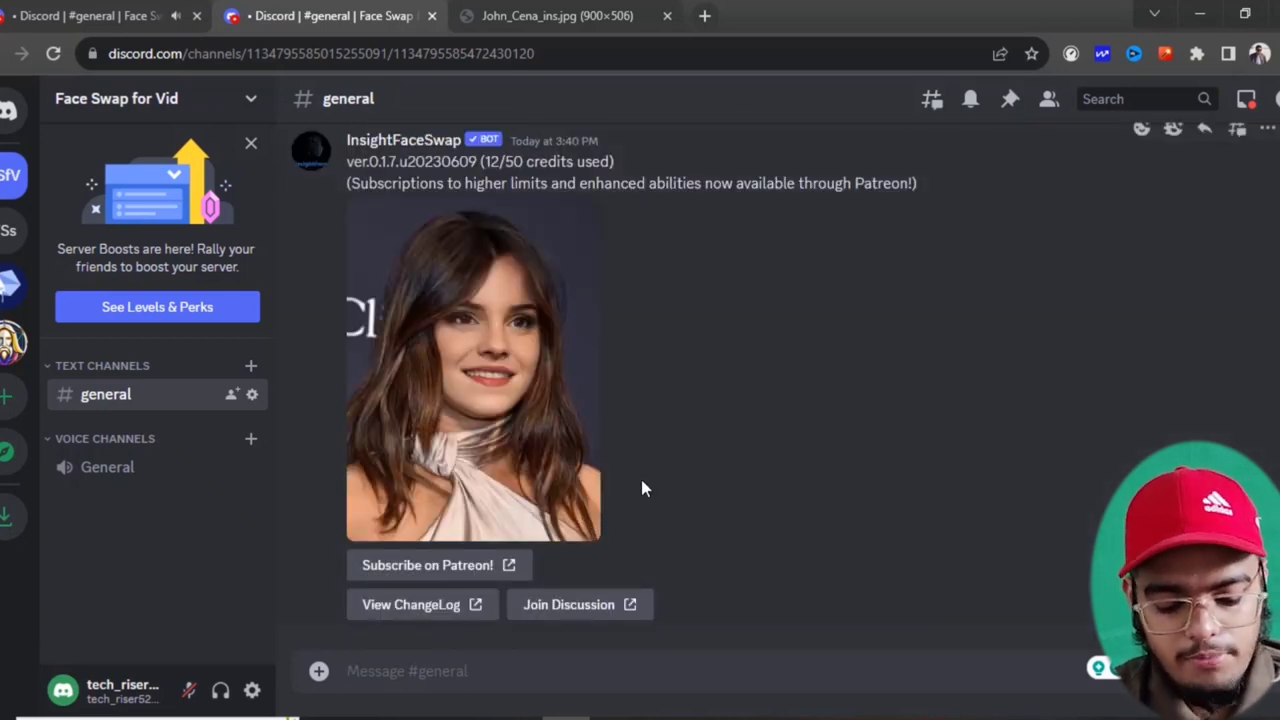
View Priyanka-Chopra_ins.jpg full size and zoom in and out, then close the image tabs and viewer
click(541, 397)
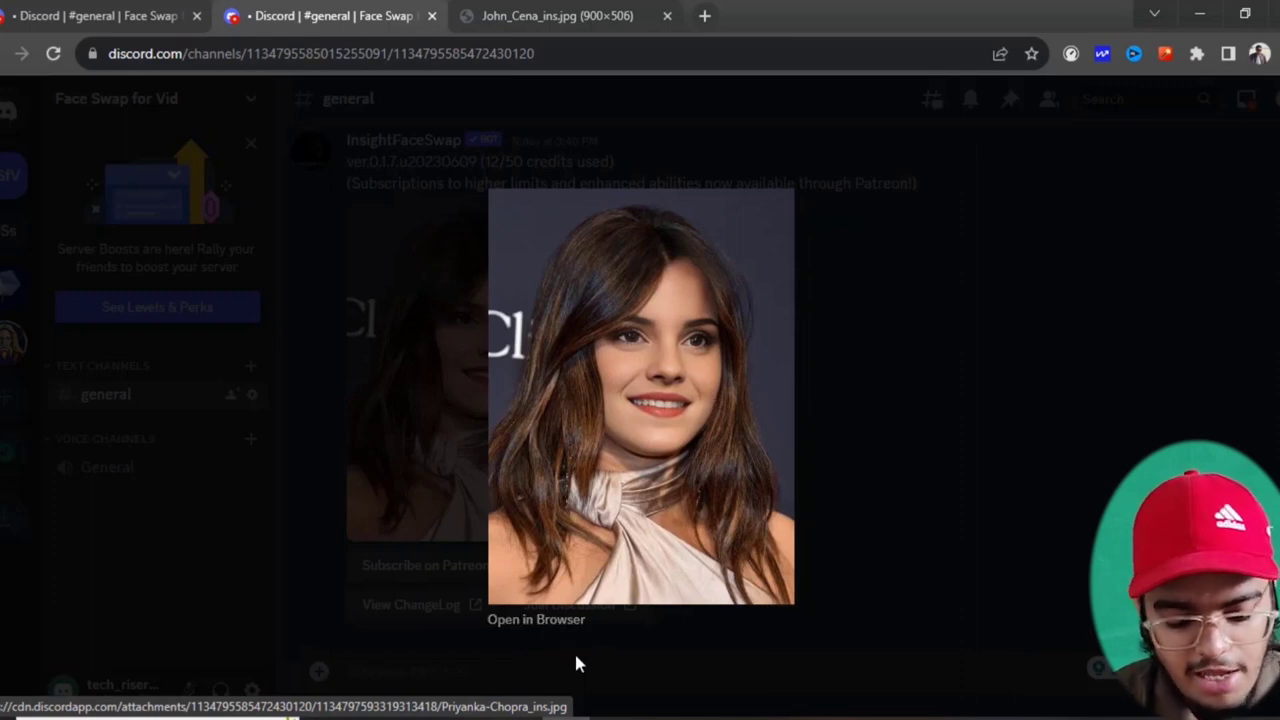
click(558, 622)
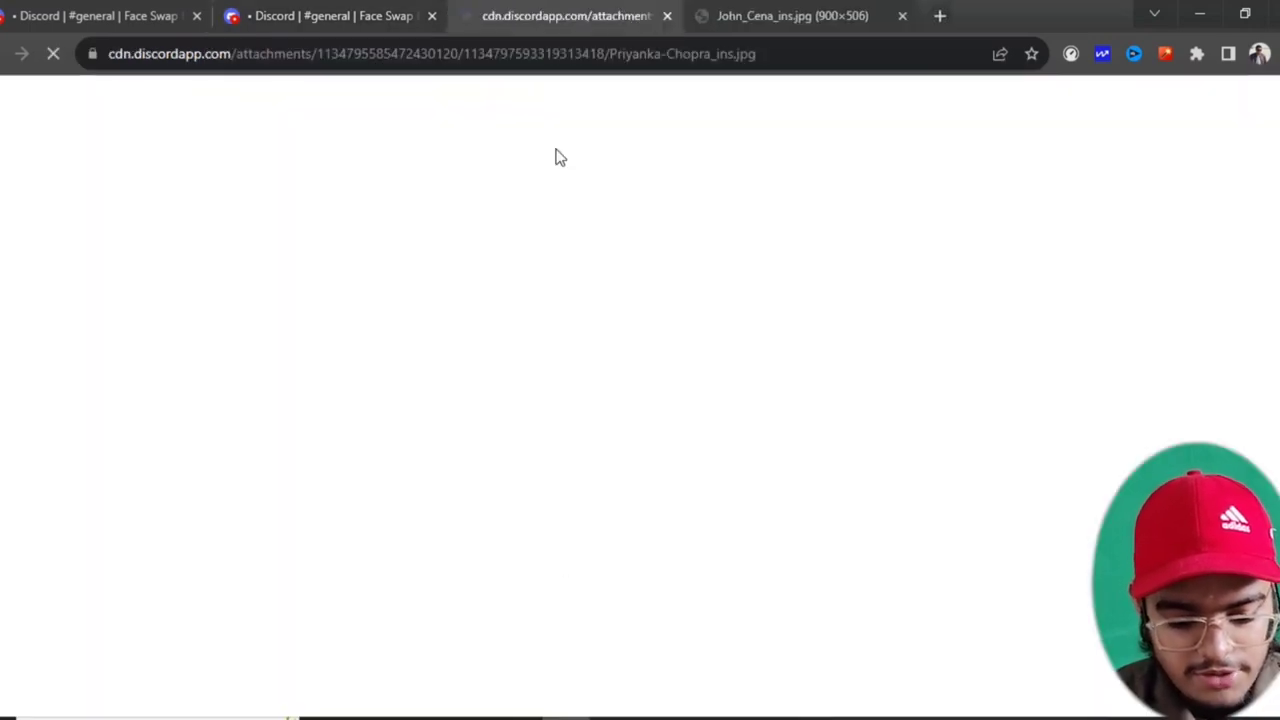
click(700, 329)
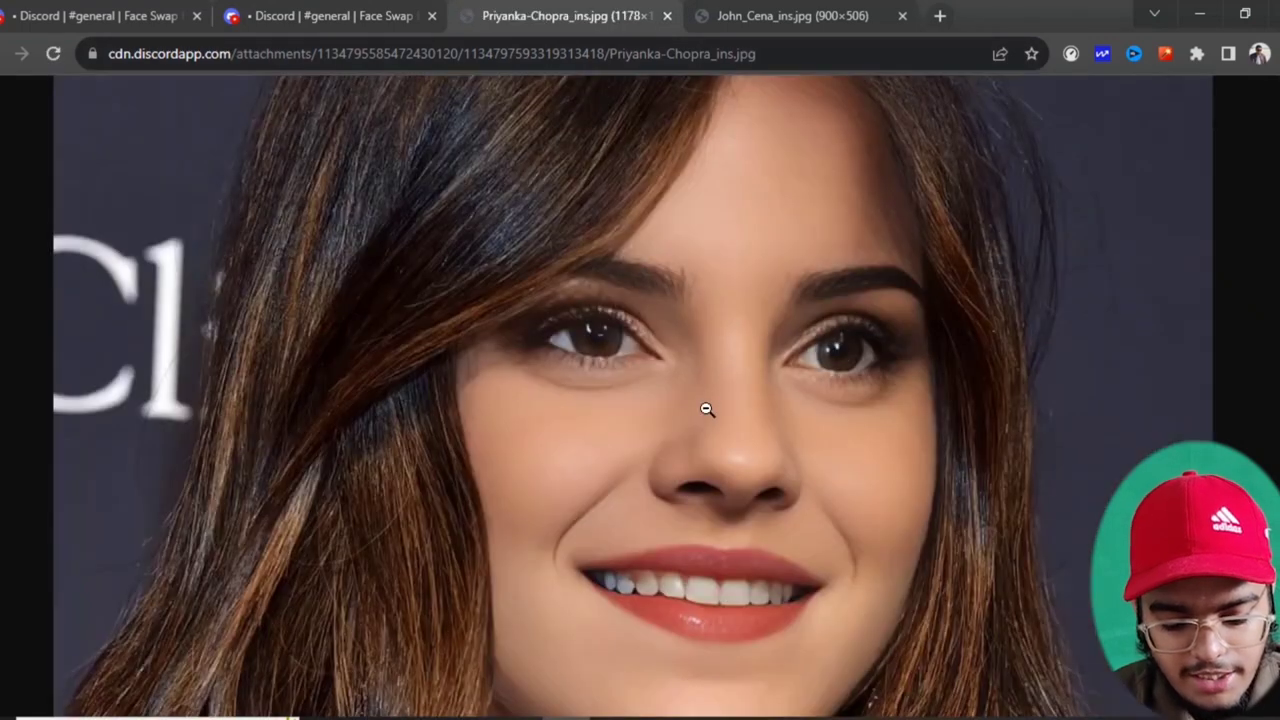
click(647, 539)
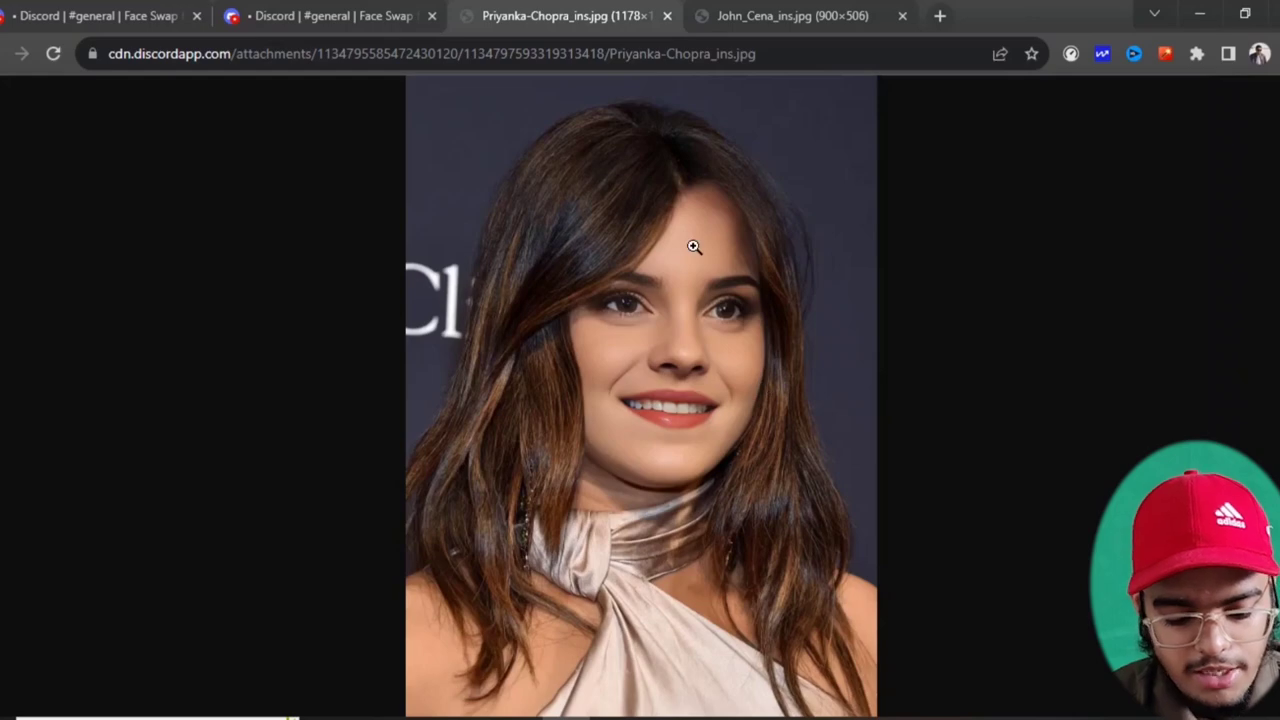
click(666, 16)
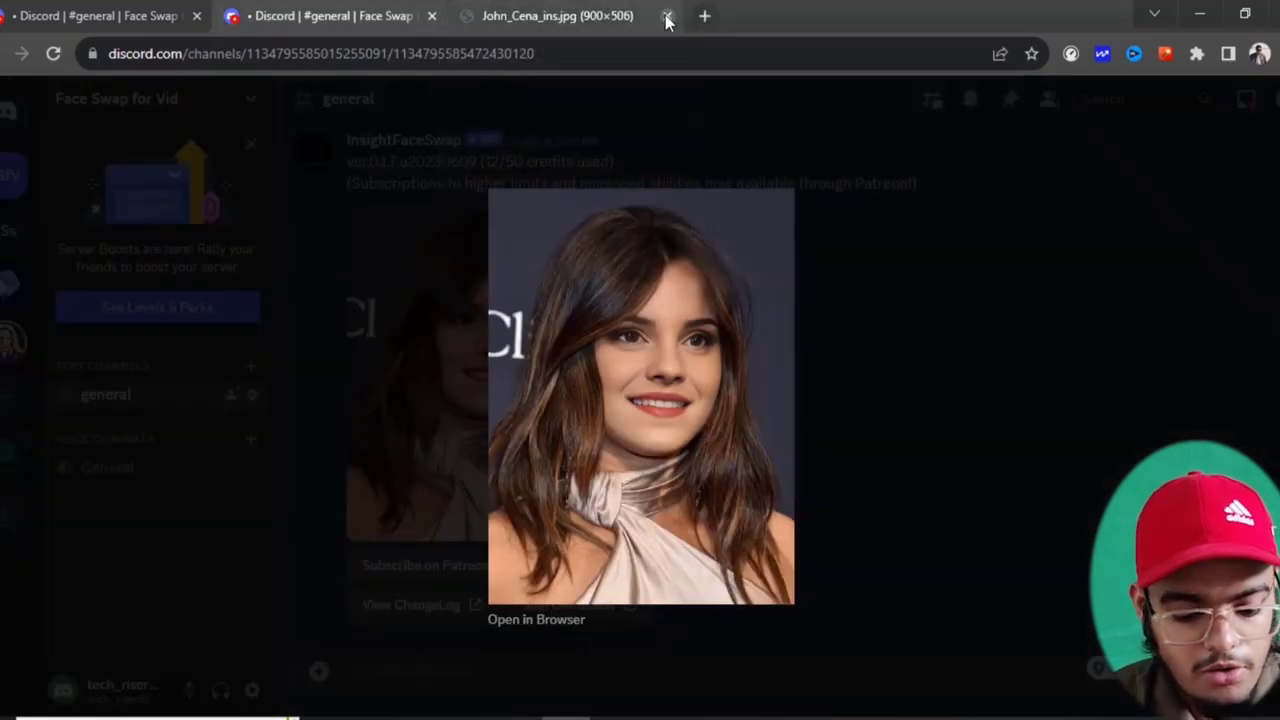
click(667, 16)
click(885, 445)
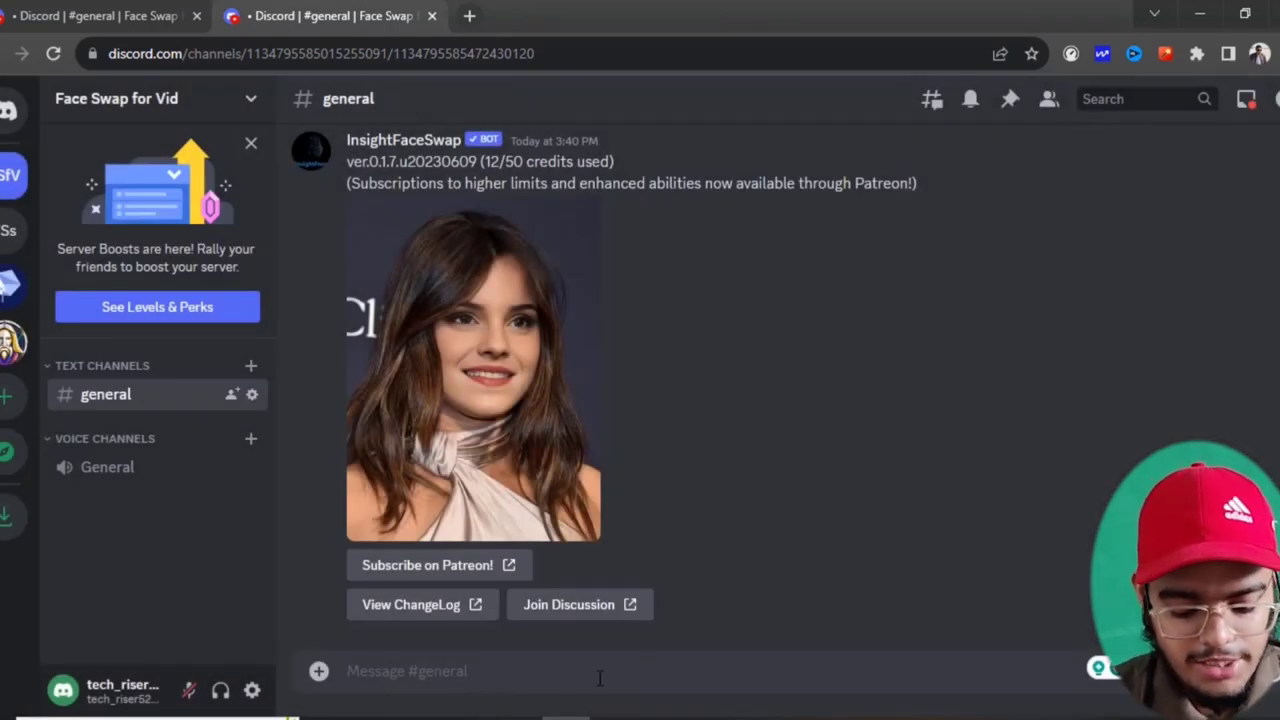
Run /delid with idname emma and highlight the 'idname emma deleted' confirmation
text(/)
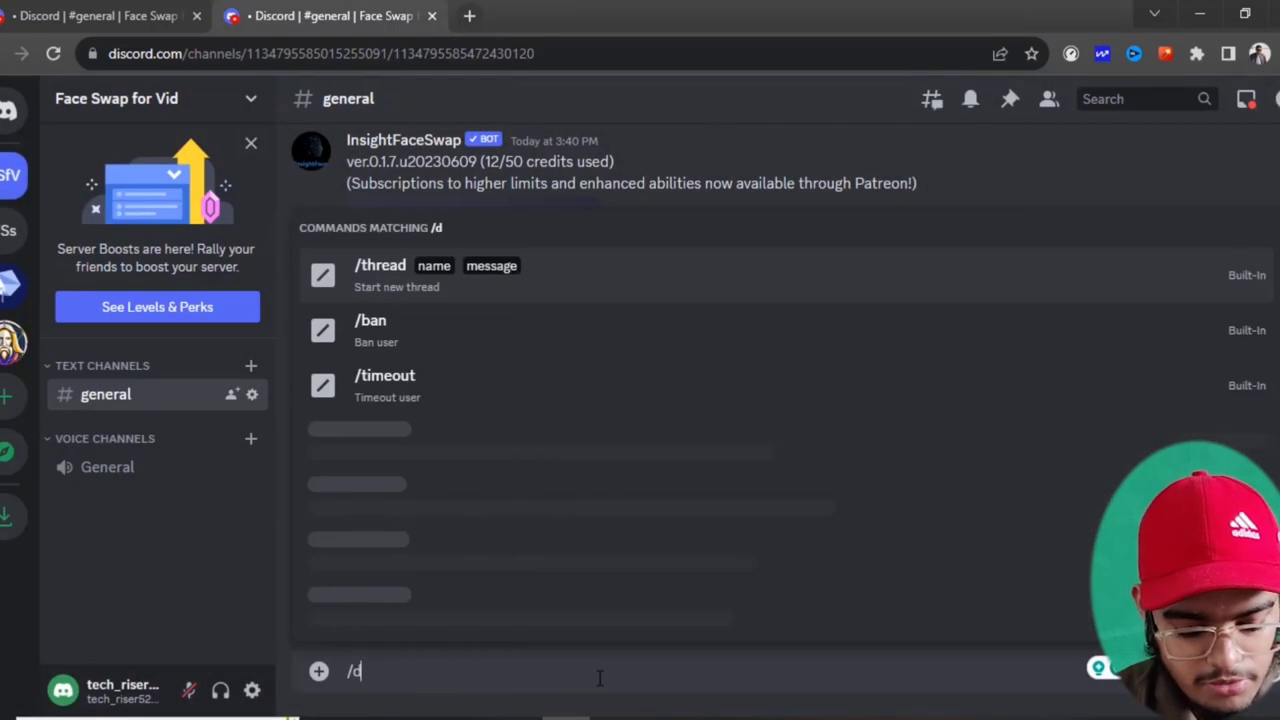
text(de)
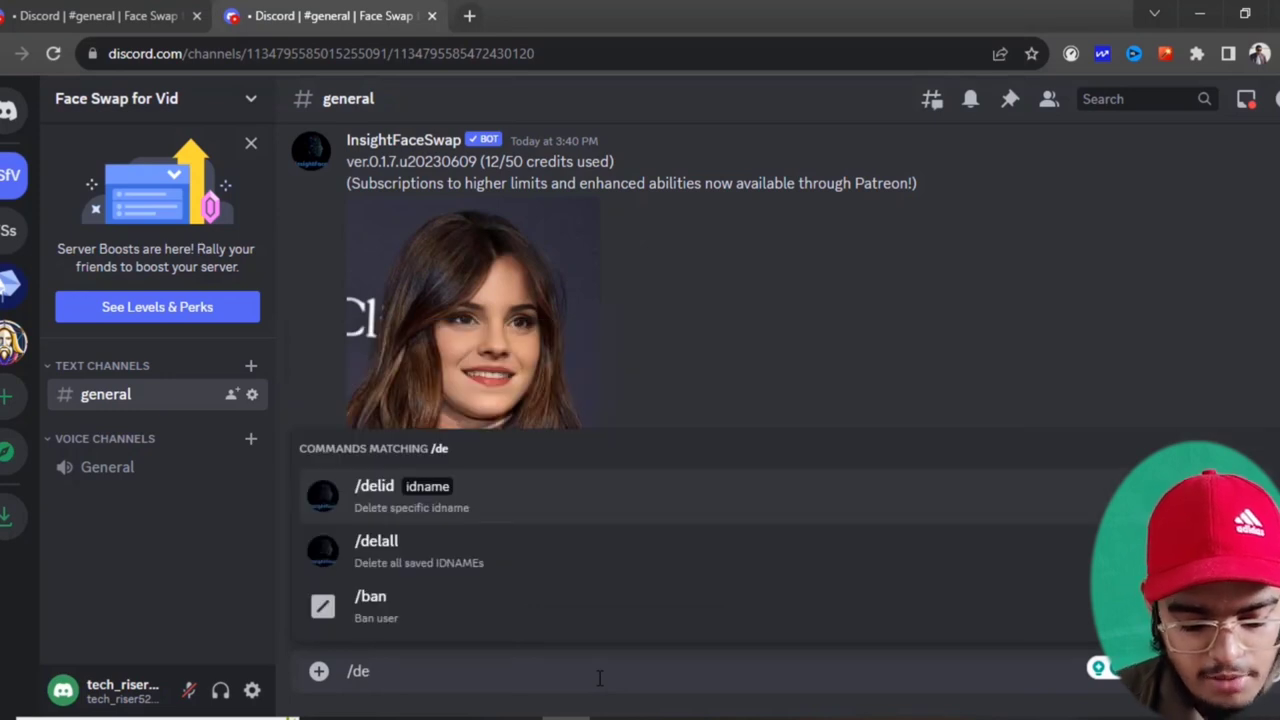
key(Tab)
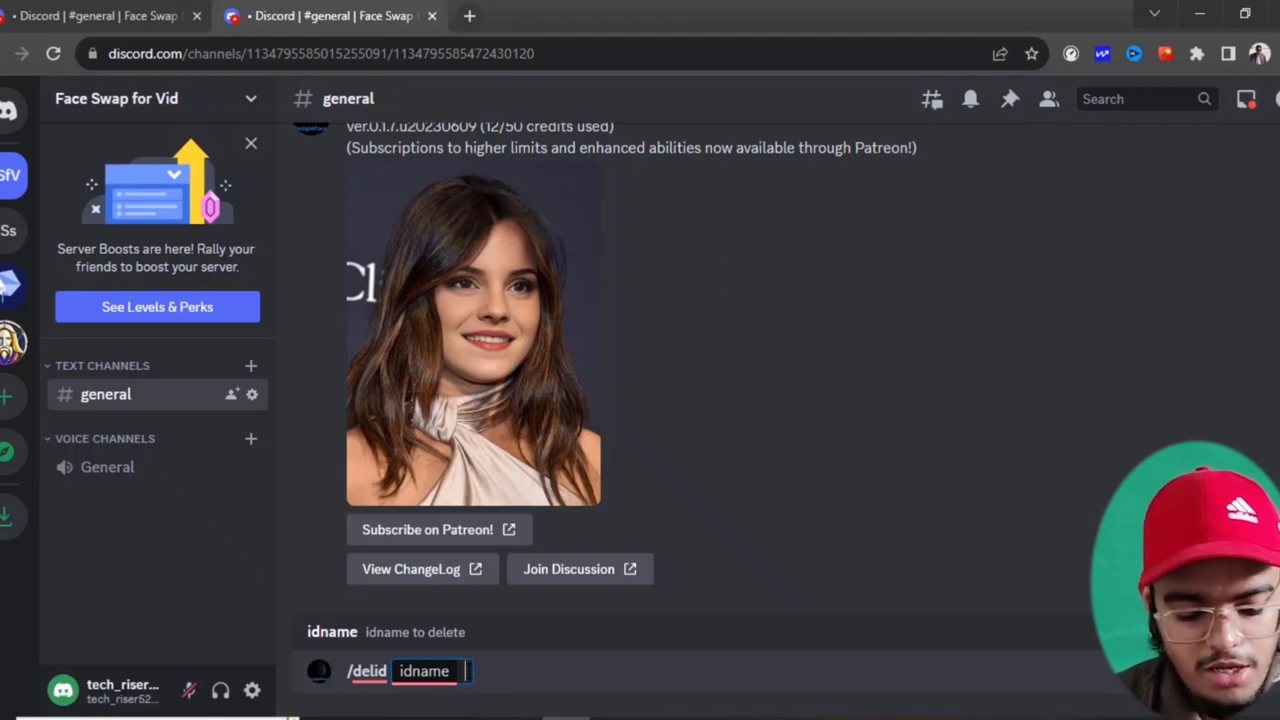
text(emma)
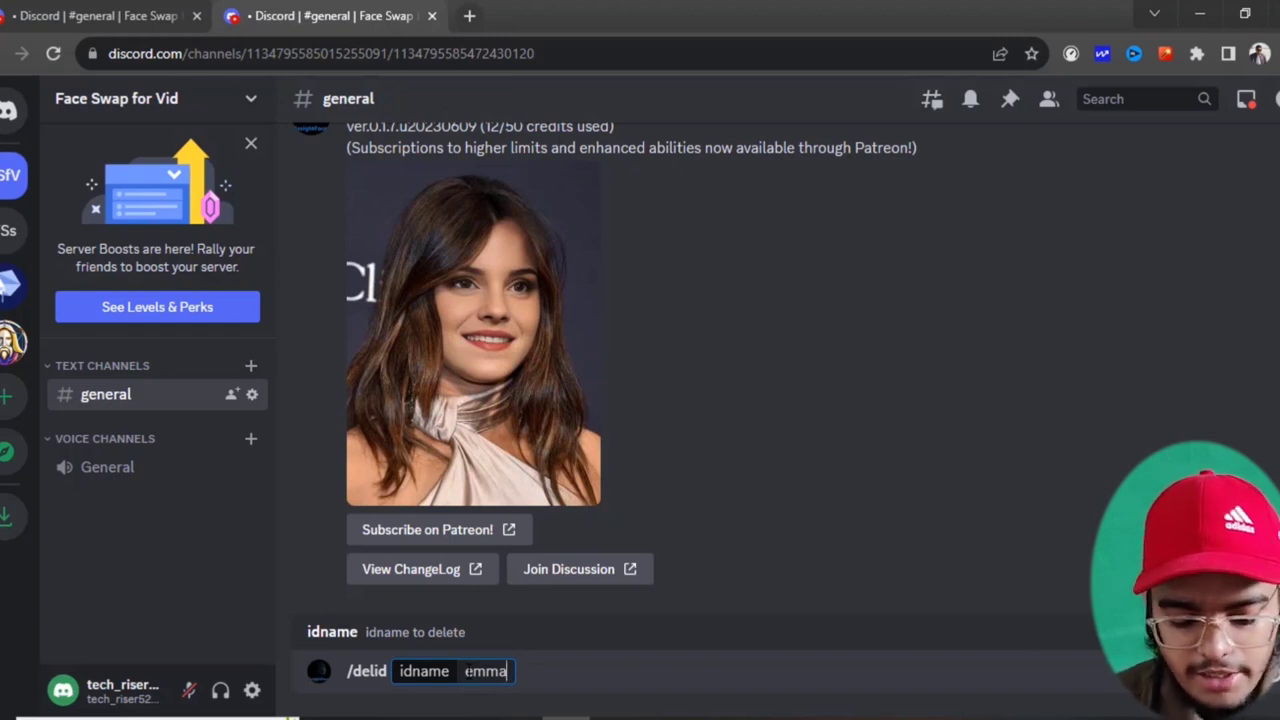
key(Return)
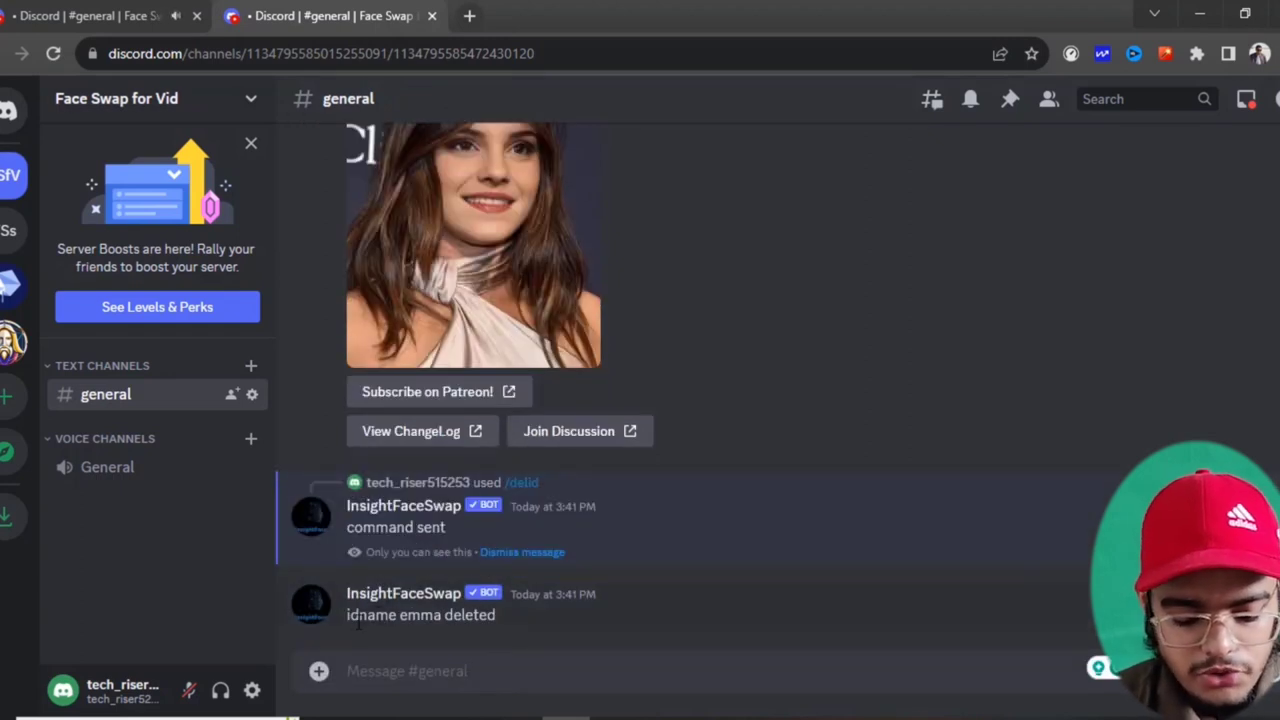
drag(346, 616, 466, 616)
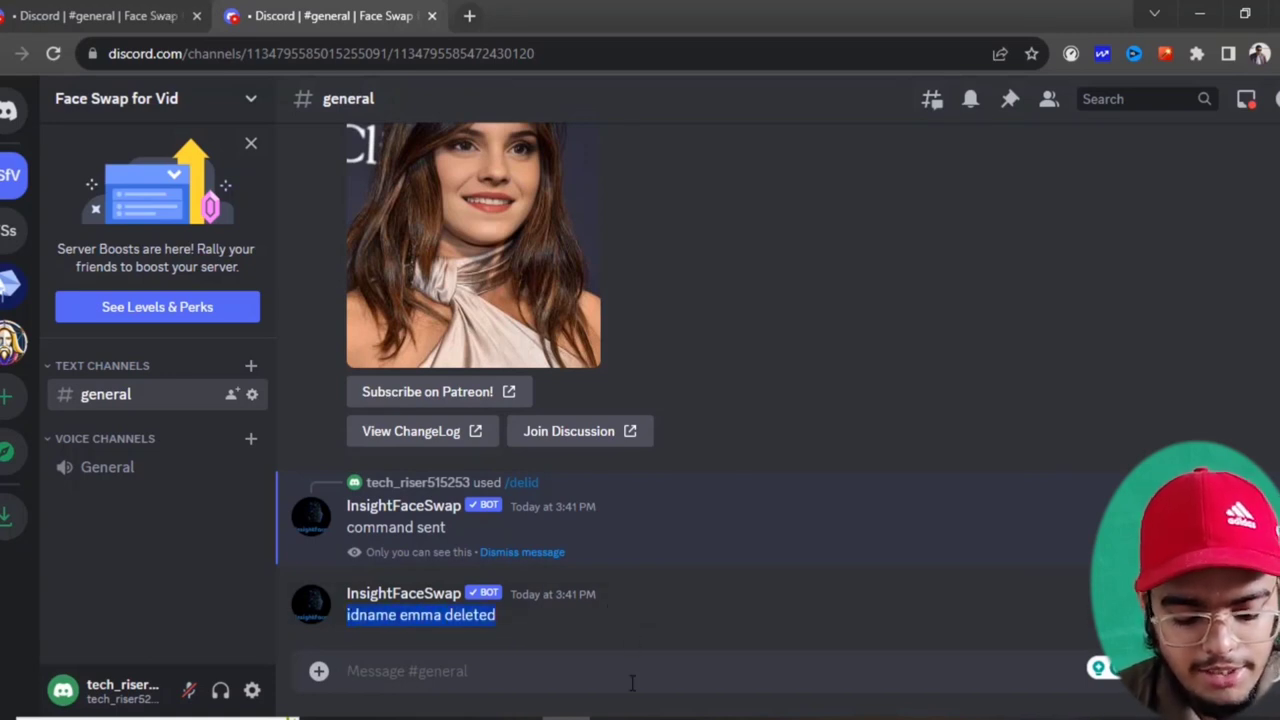
click(648, 640)
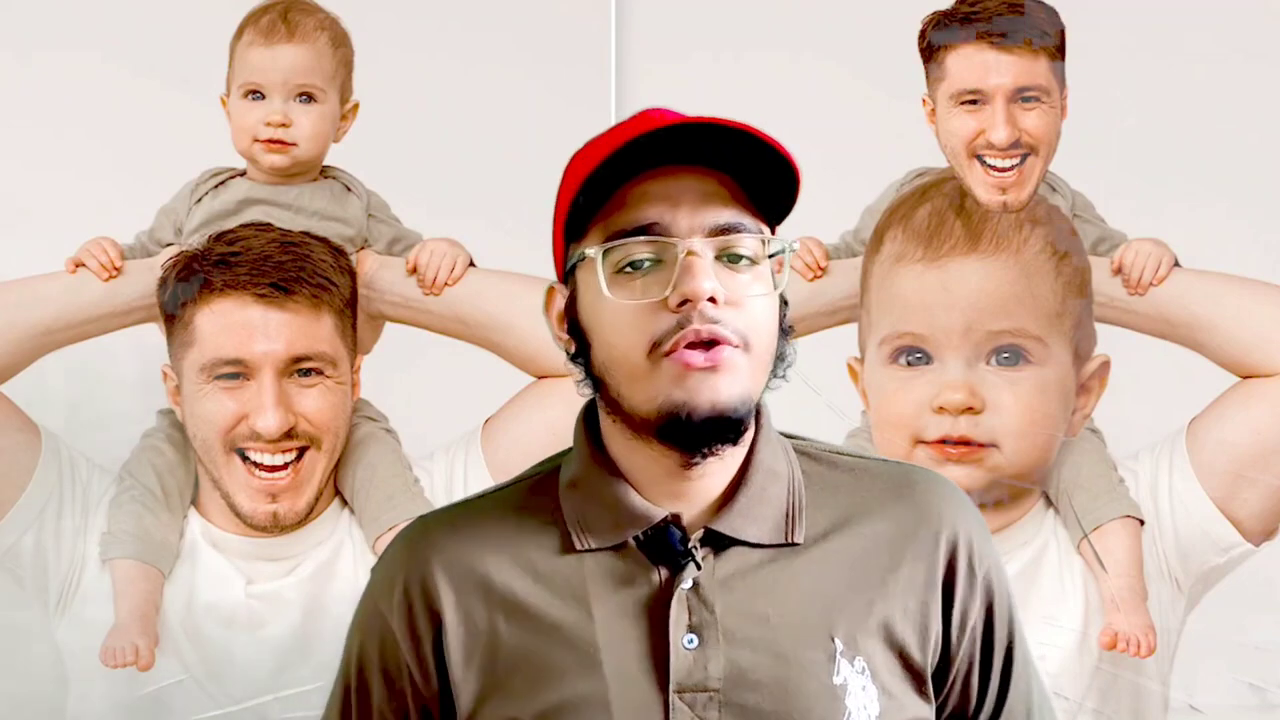